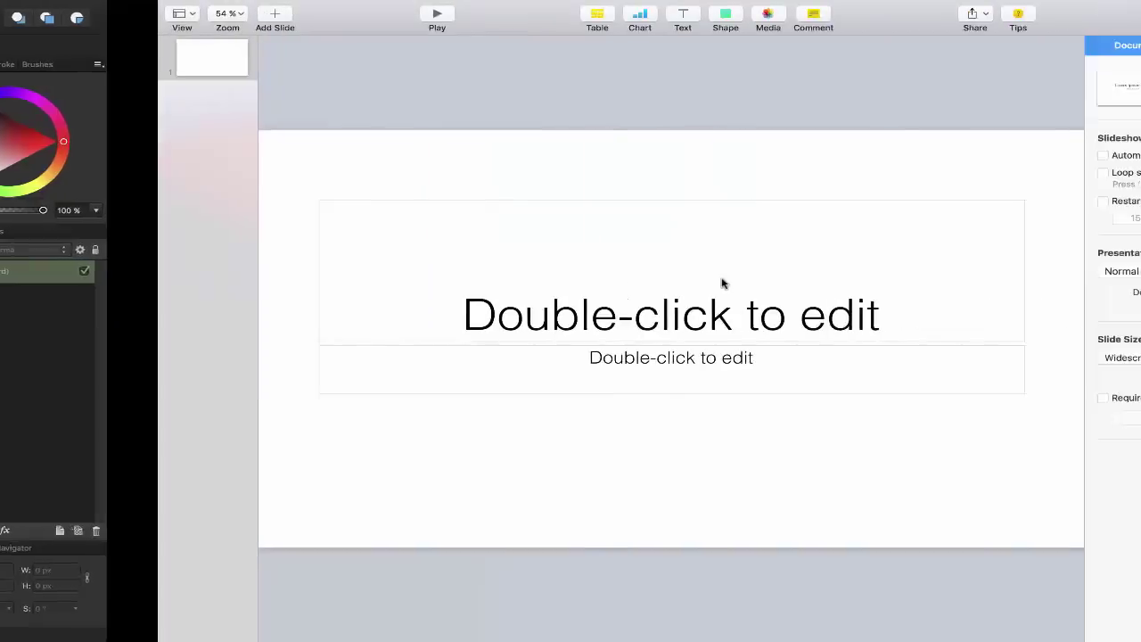
click(567, 18)
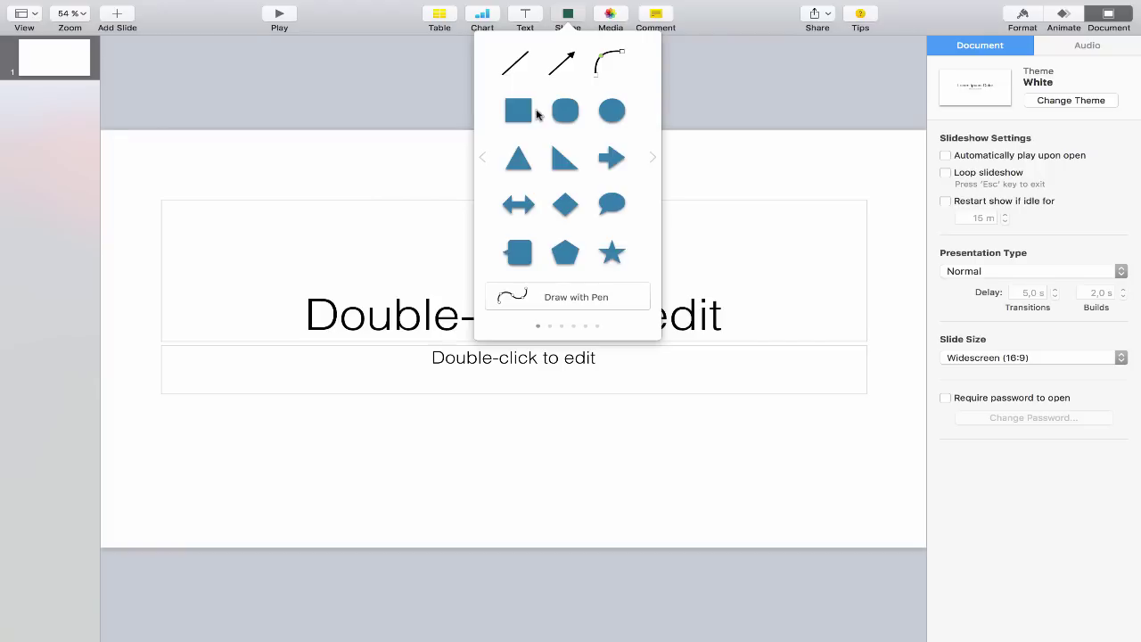
click(723, 90)
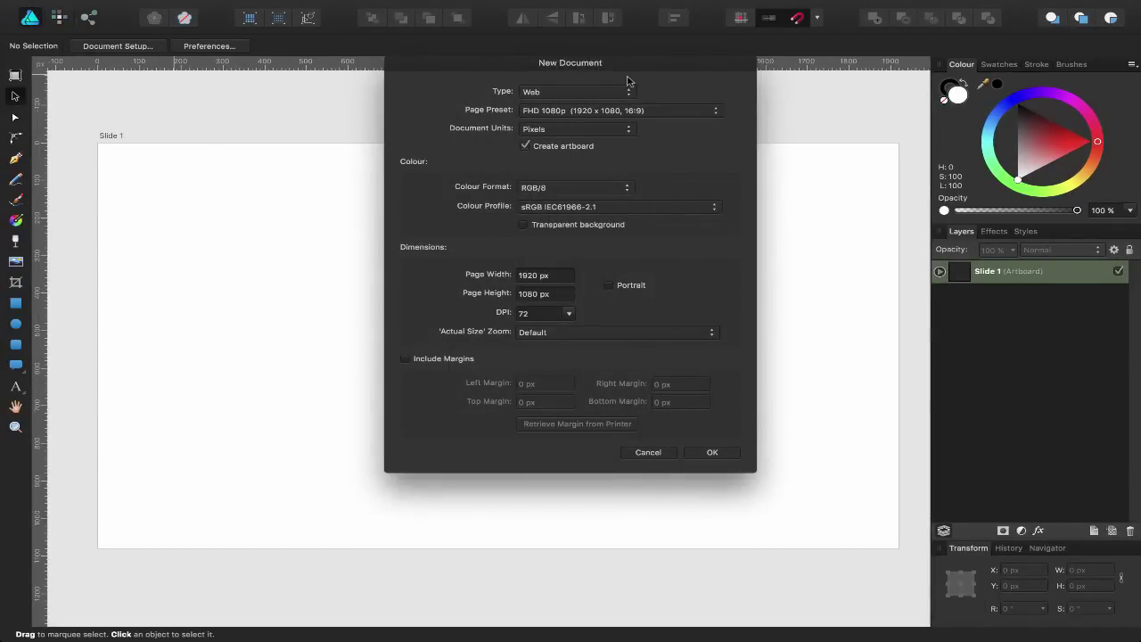
click(590, 111)
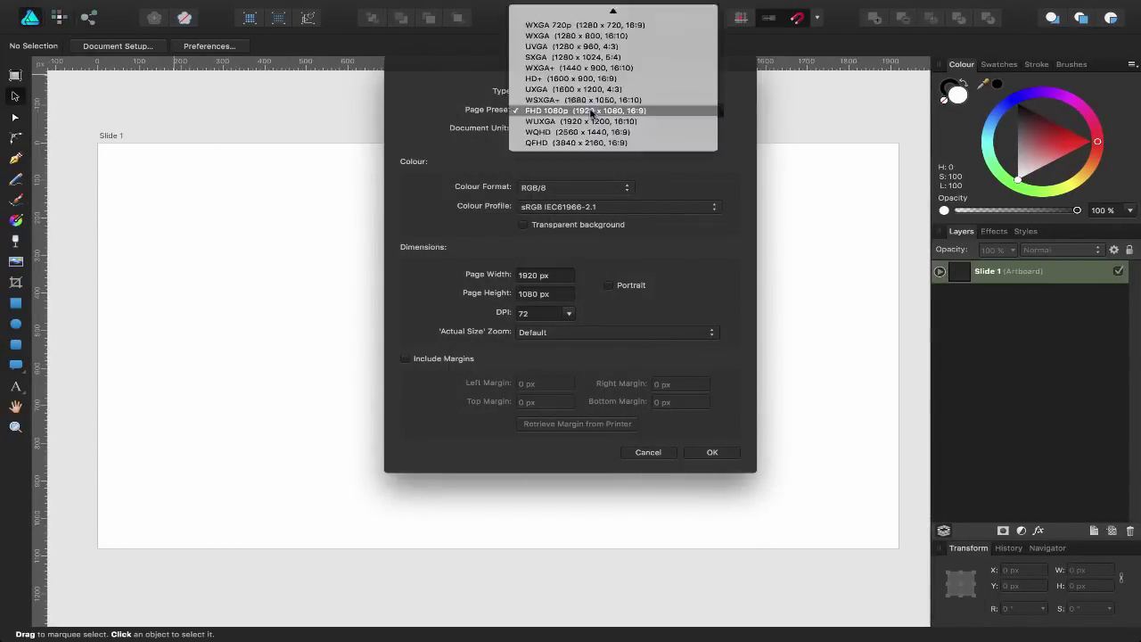
click(644, 114)
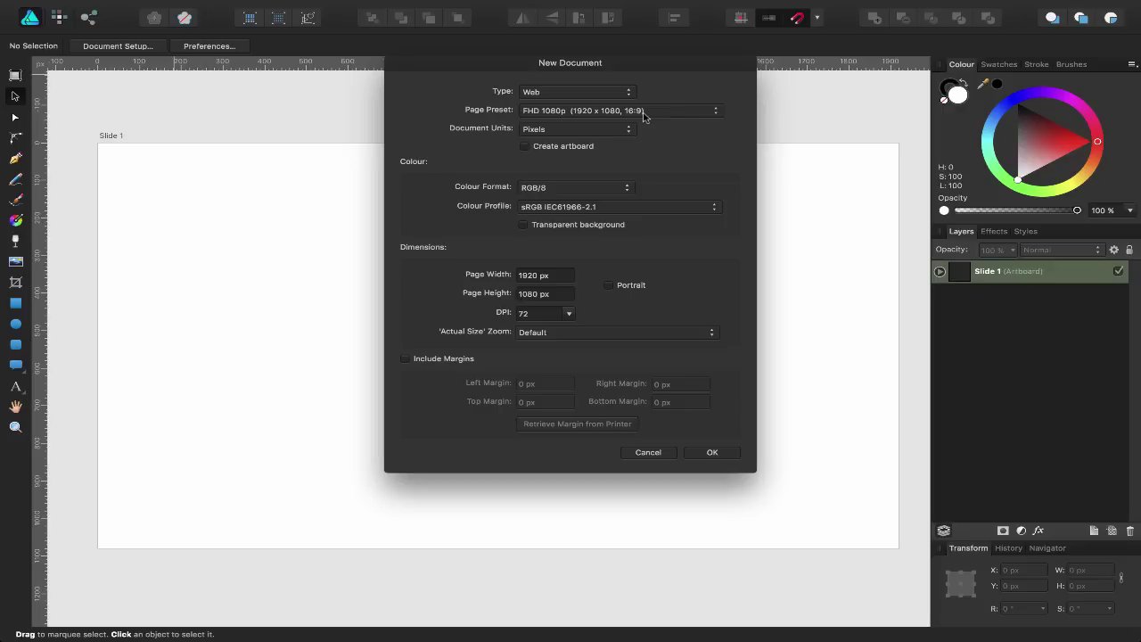
click(526, 145)
click(644, 453)
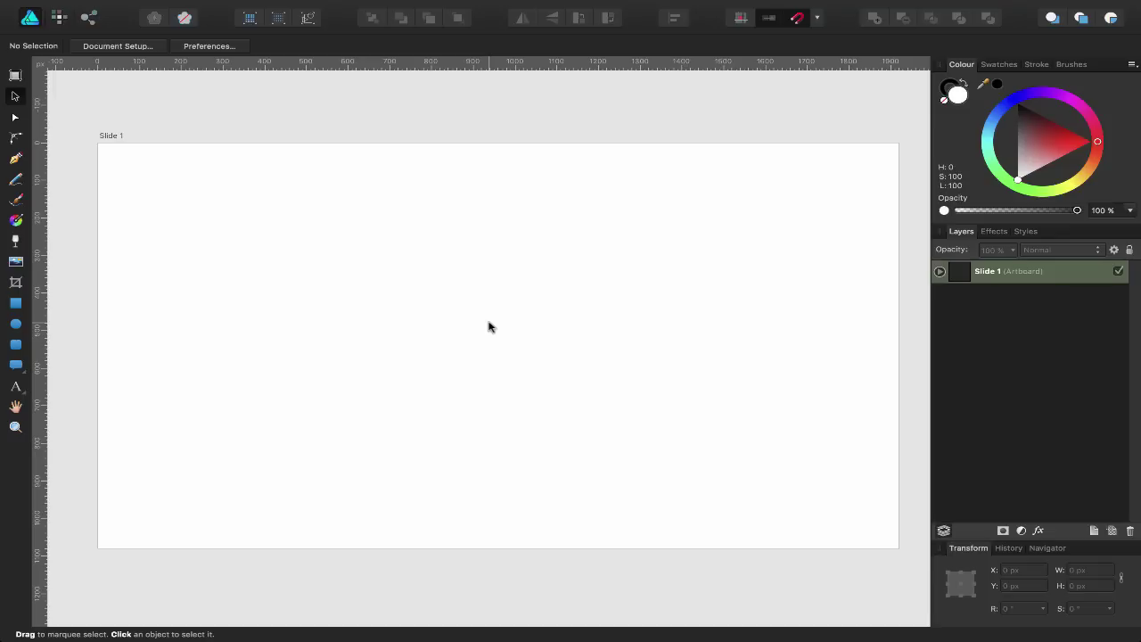
Draw a 1920 × 1080 px rectangle covering the whole Slide 1 artboard and fill it with dark grey, lightness 34.
click(16, 305)
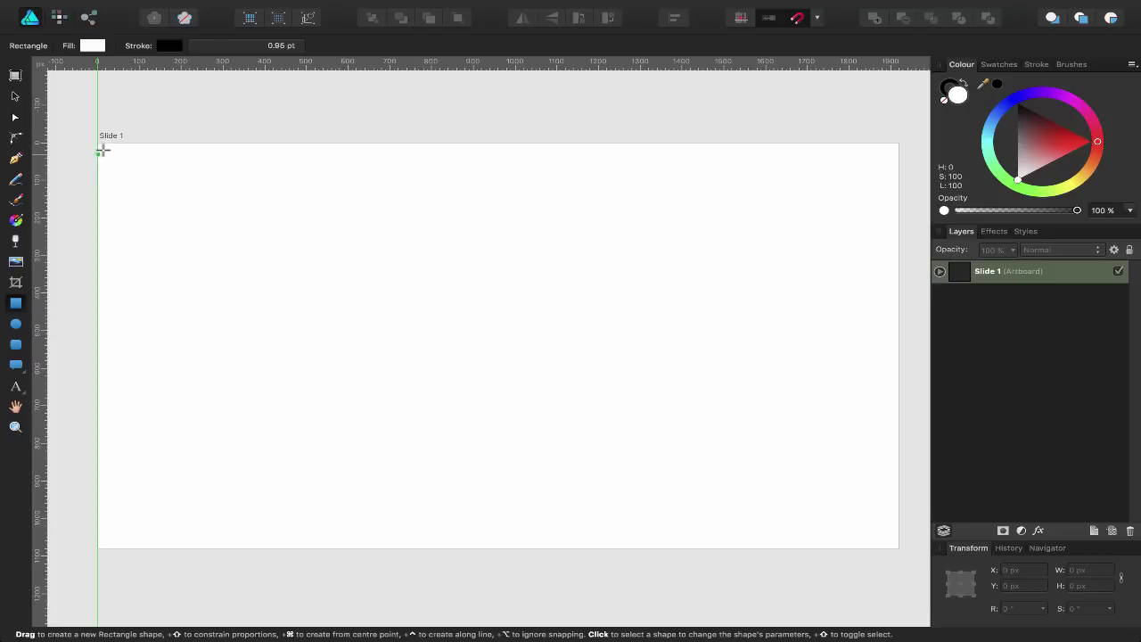
drag(96, 139, 899, 548)
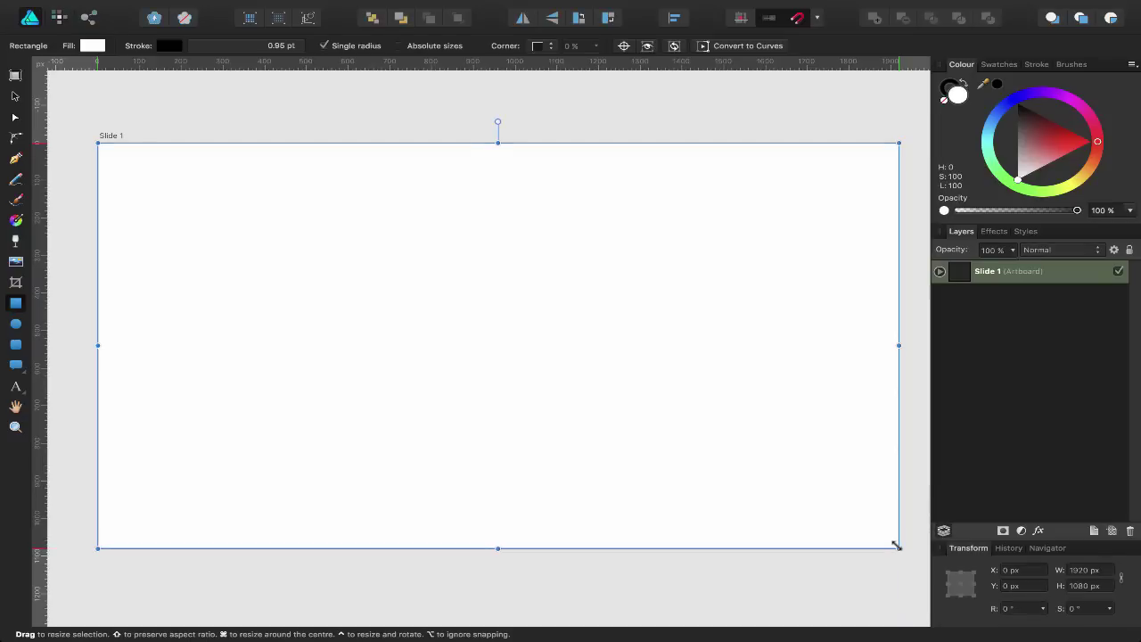
scroll(767, 498, right, 2)
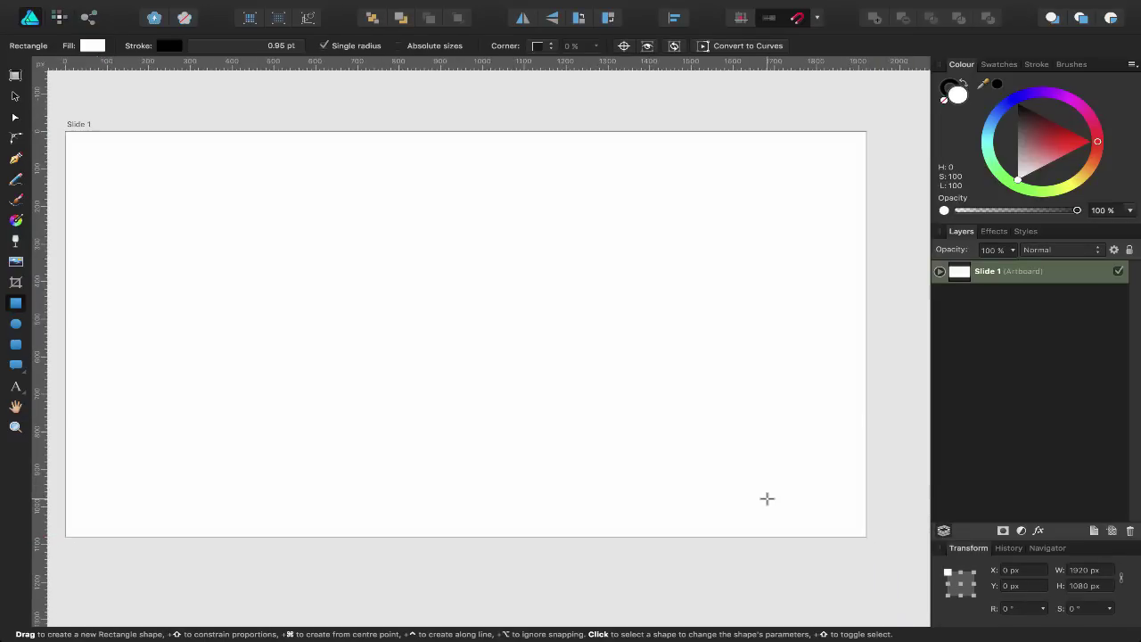
click(1019, 178)
drag(1019, 178, 1018, 131)
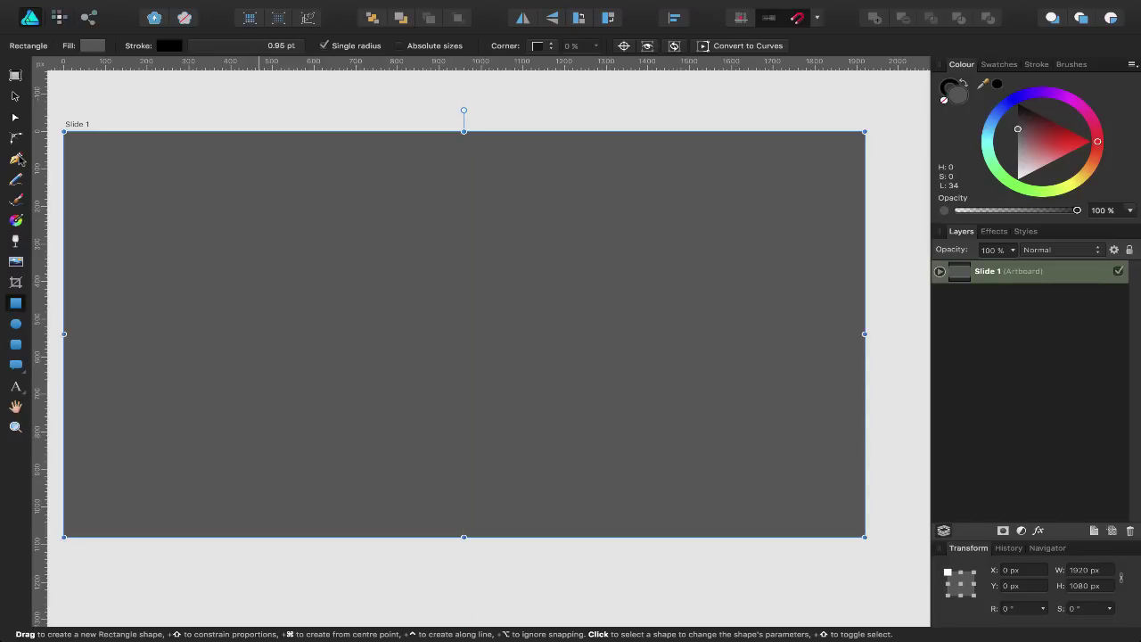
Draw a straight horizontal line with the Pen tool across the slide's full width, about 106 px below its upper edge.
click(17, 158)
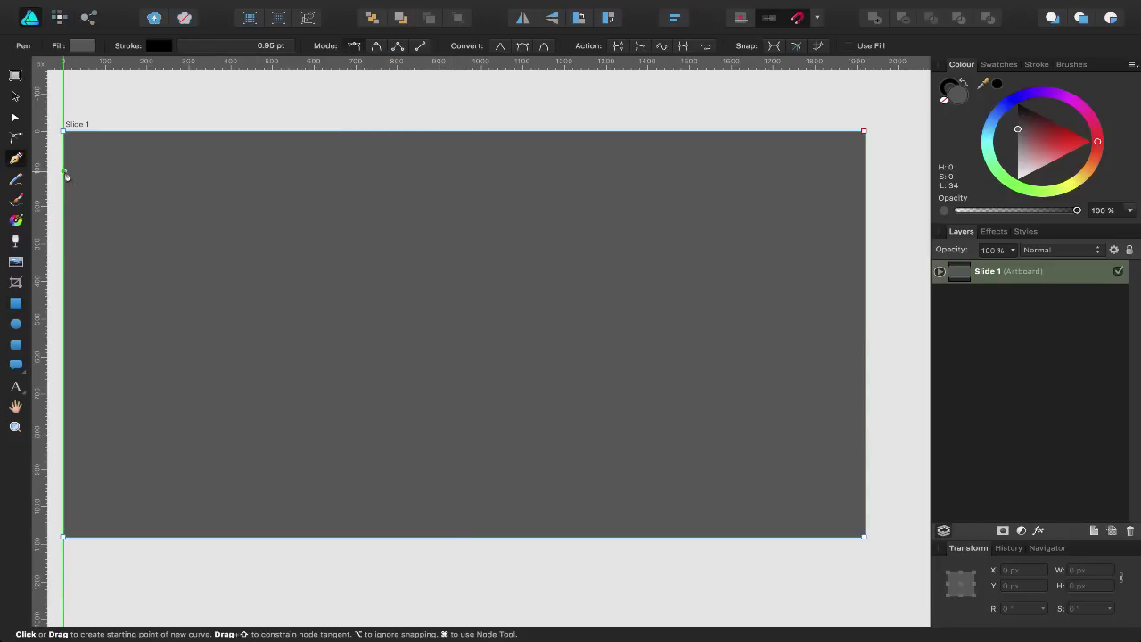
click(65, 175)
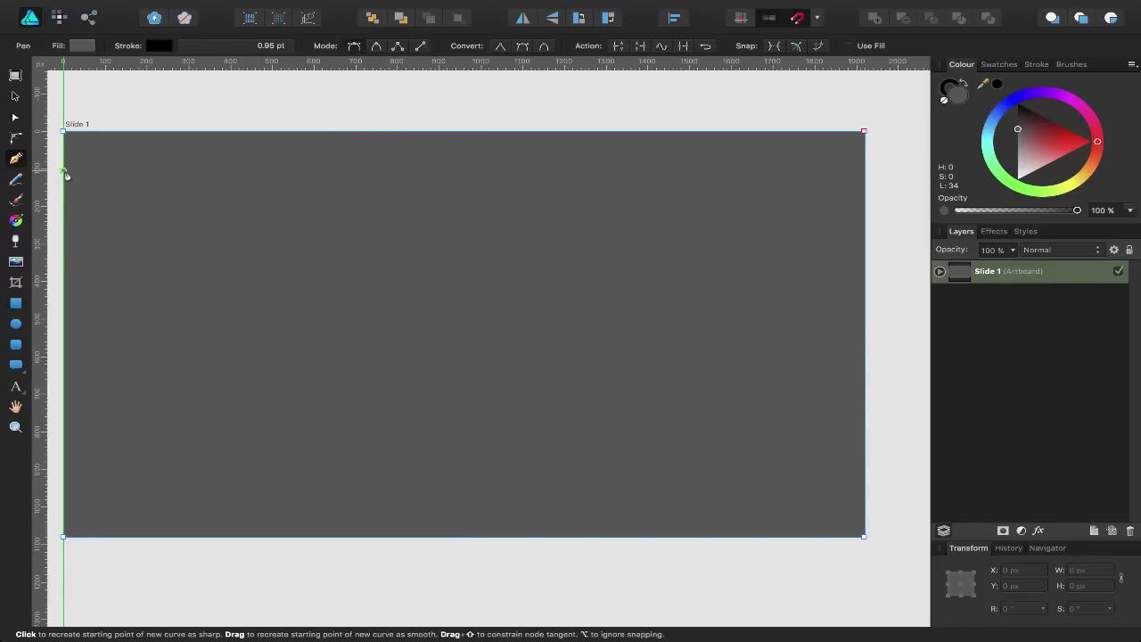
click(865, 171)
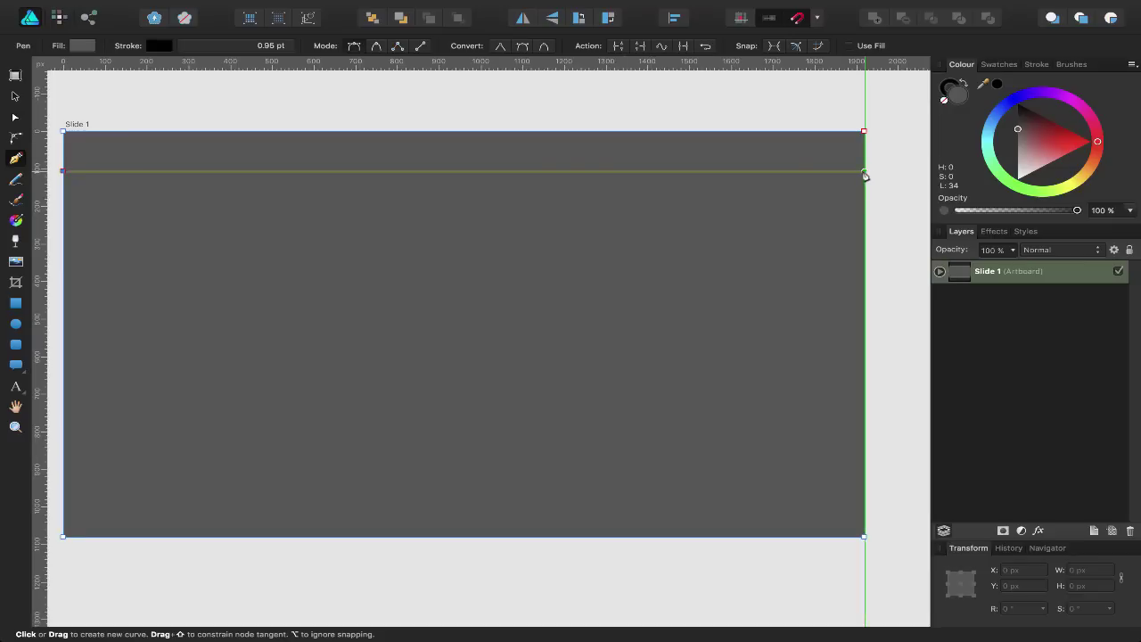
click(863, 174)
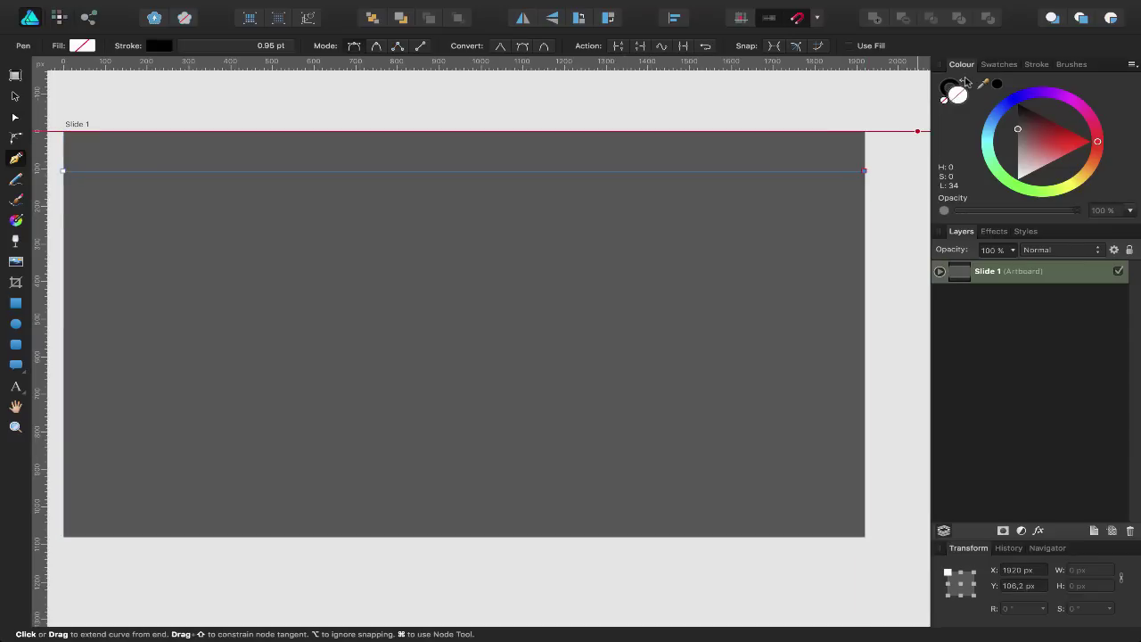
click(16, 95)
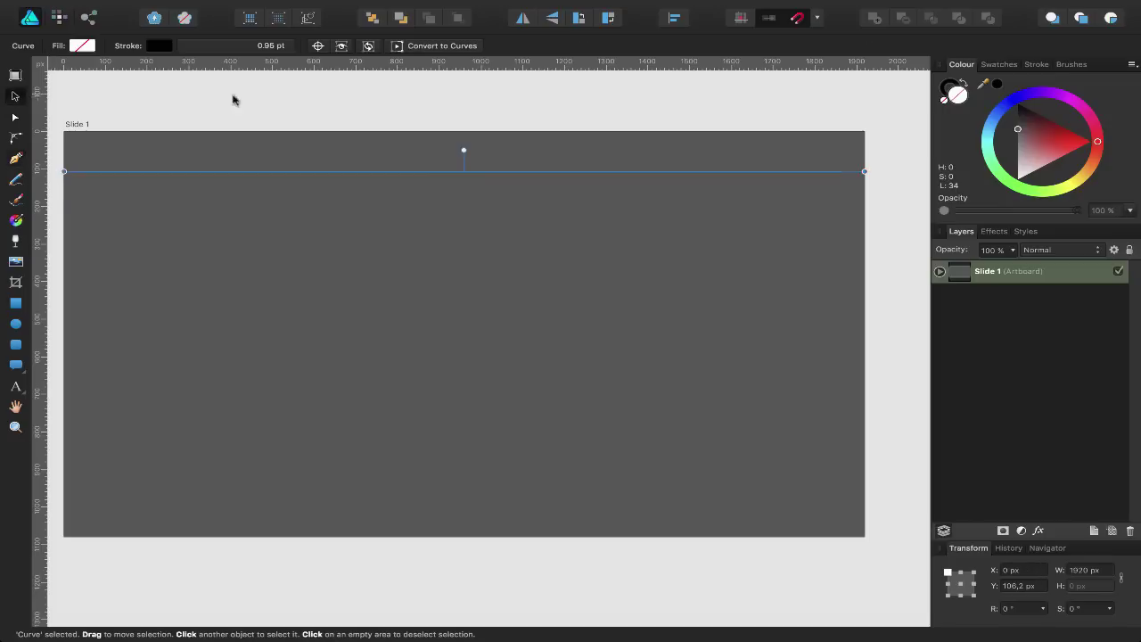
click(327, 100)
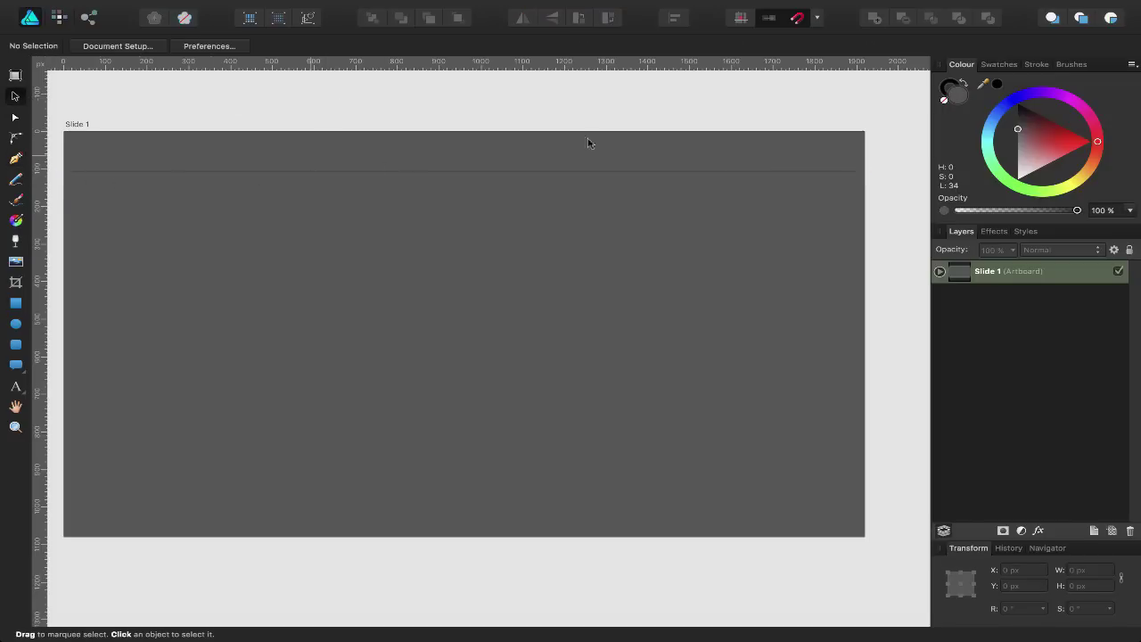
Draw a straight vertical line with the Pen tool through the slide's centre at X 960 px, spanning its full height.
click(15, 158)
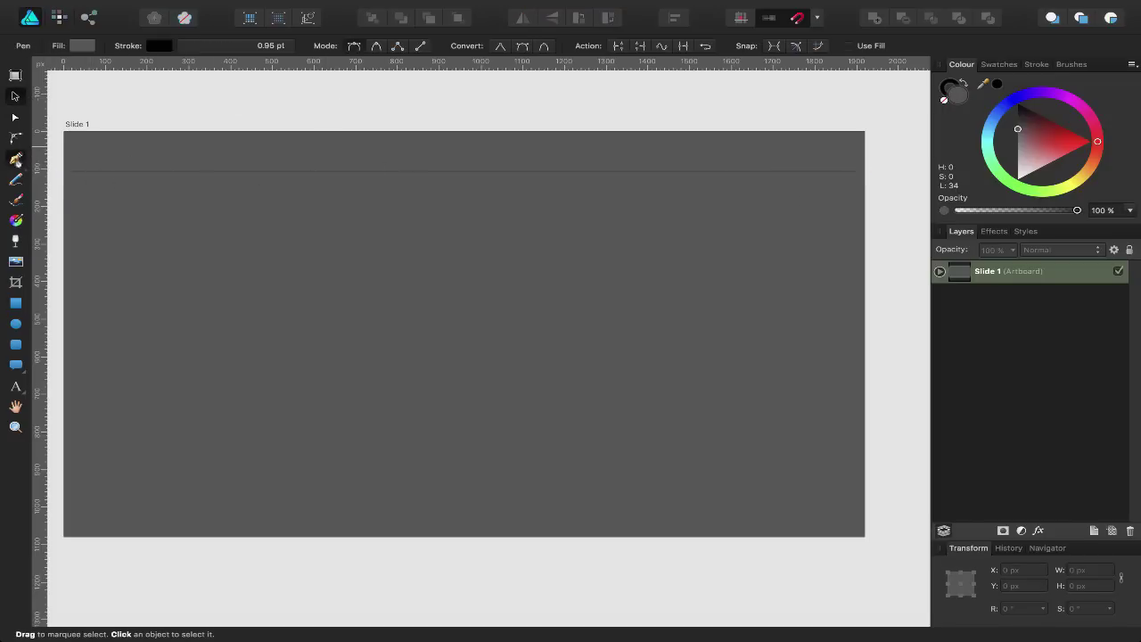
click(462, 132)
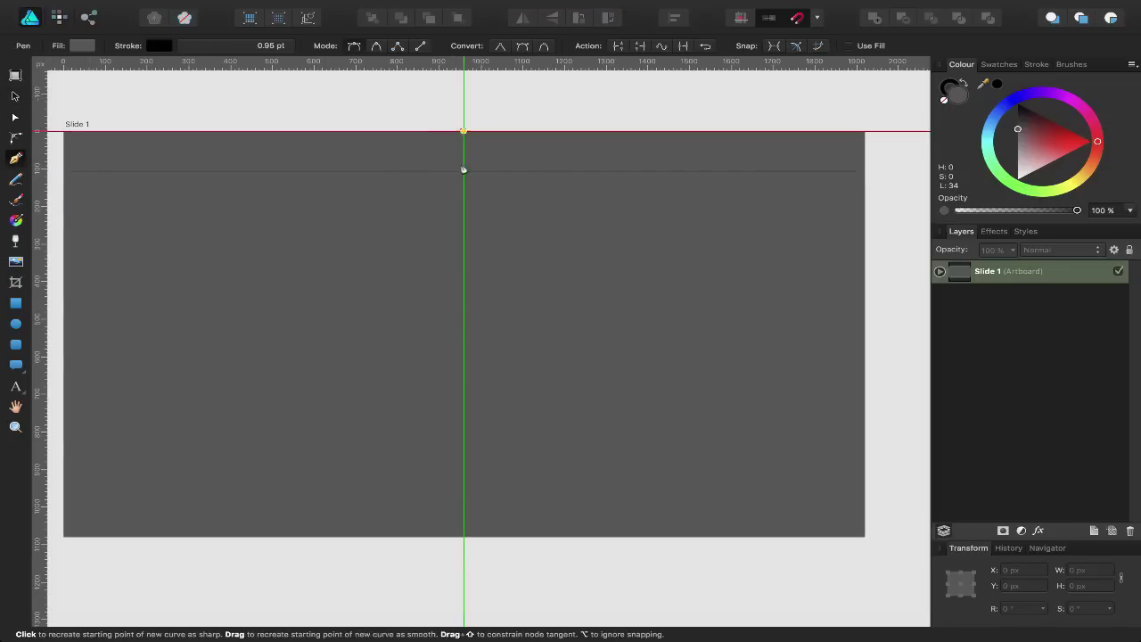
click(462, 536)
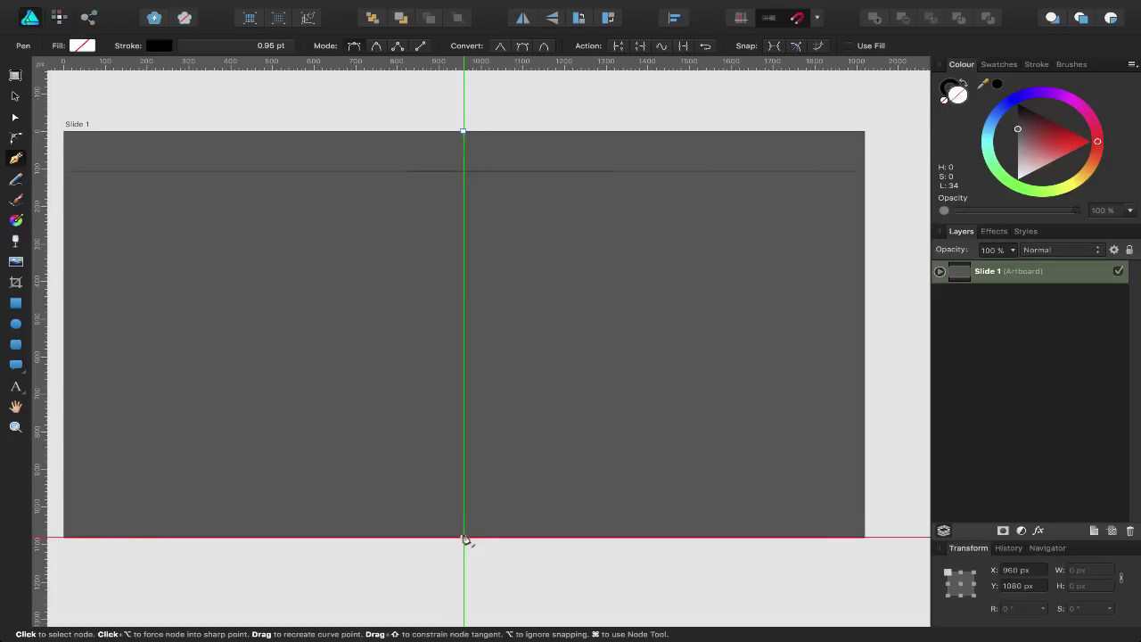
click(16, 96)
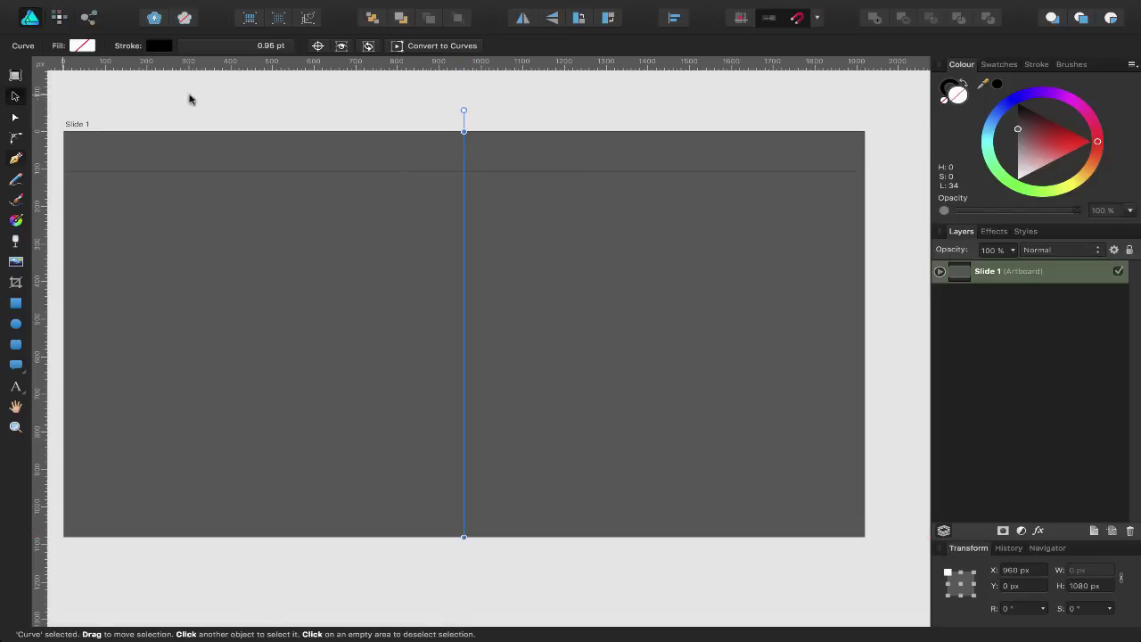
click(280, 101)
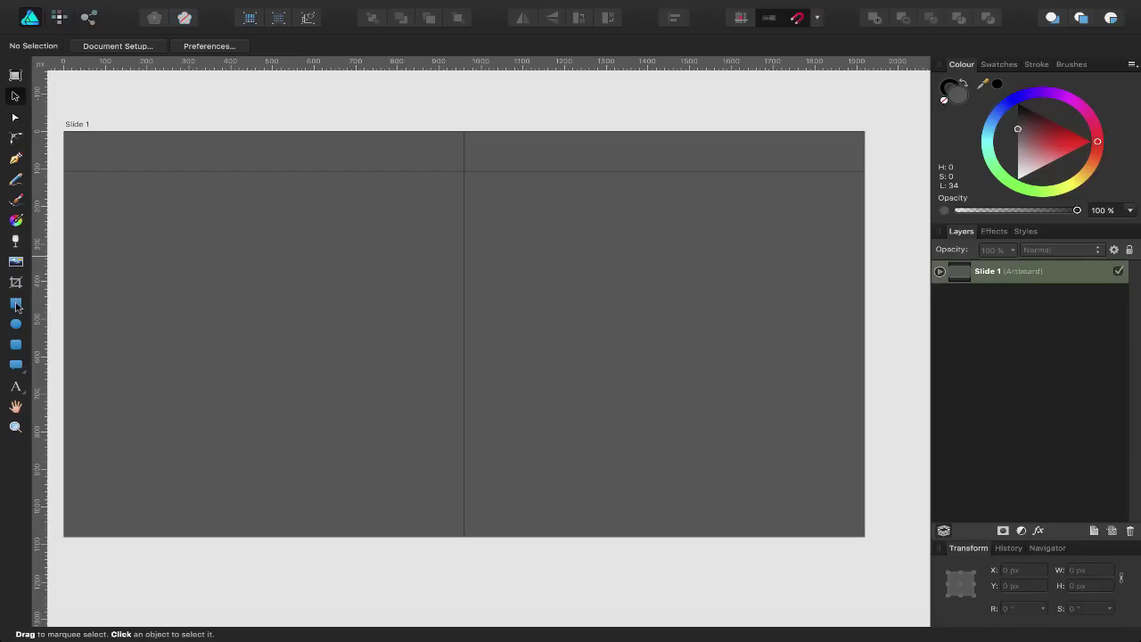
Draw a black rectangle about 391 × 242 px in the slide's upper-left area and place two copies in a row across the slide.
click(15, 304)
mouse_move(99, 206)
mouse_down()
mouse_move(135, 330)
mouse_move(250, 283)
mouse_move(279, 290)
mouse_move(265, 308)
mouse_move(261, 297)
mouse_up()
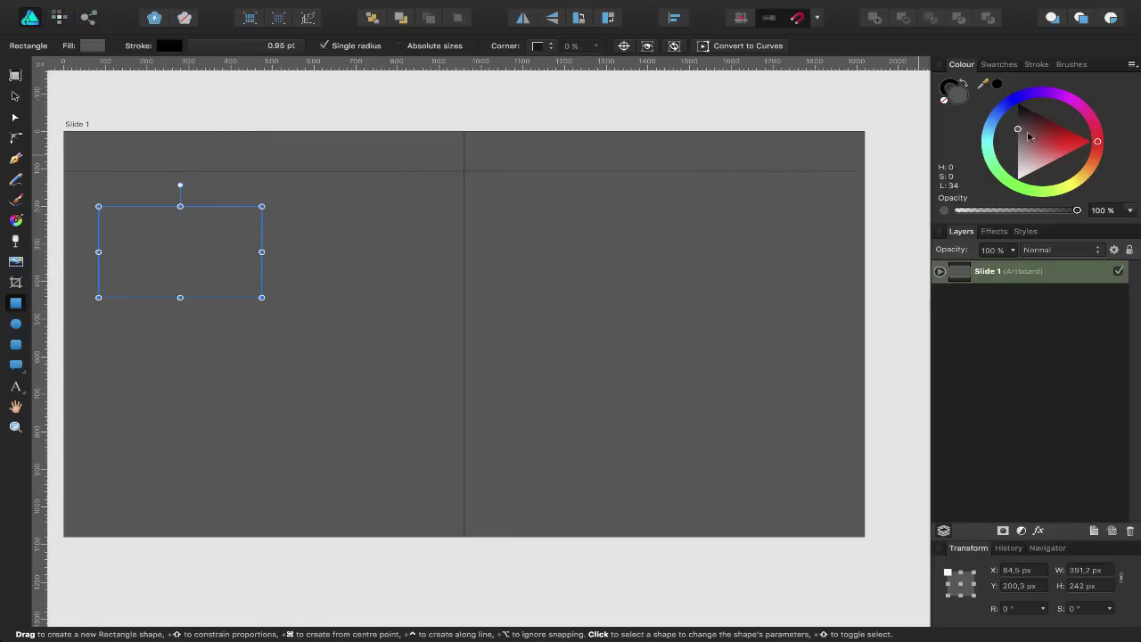
drag(1019, 132, 1017, 98)
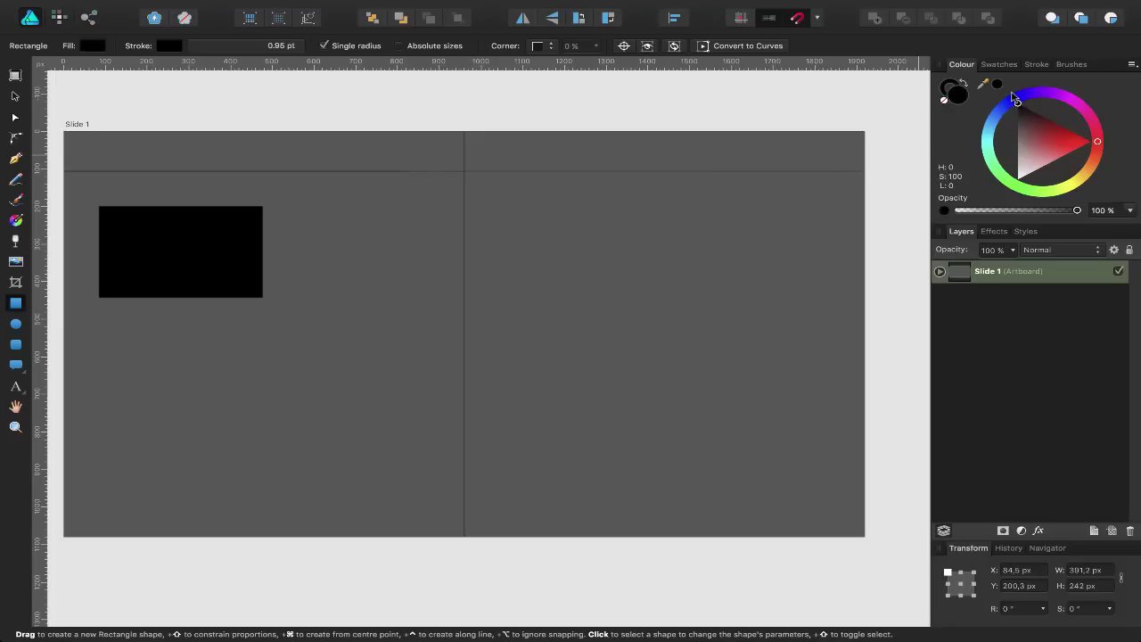
click(16, 98)
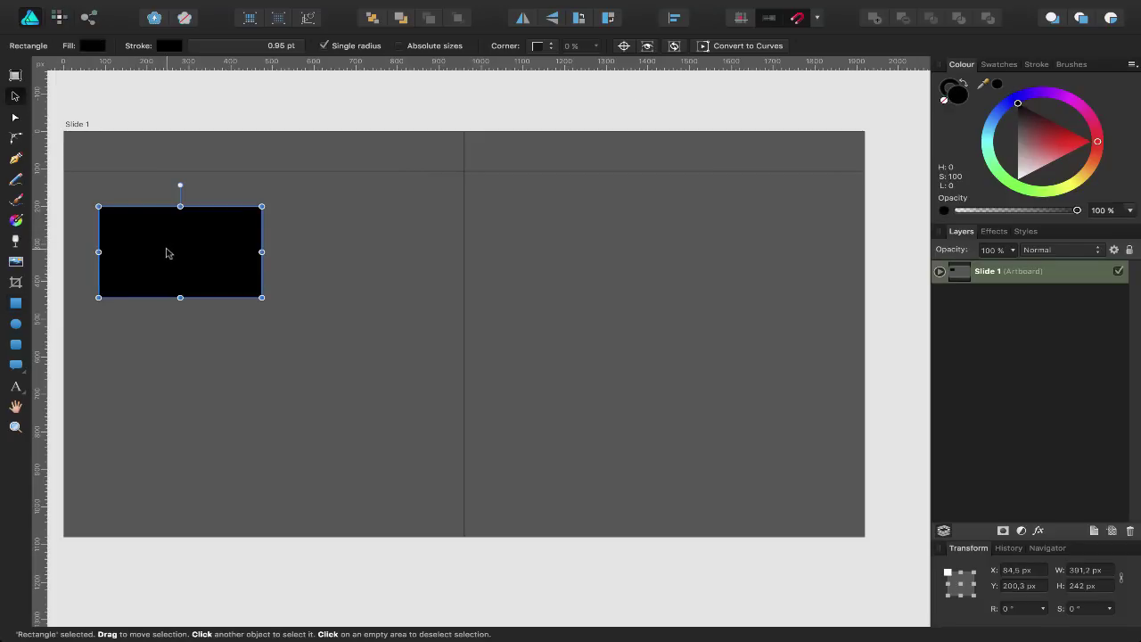
drag(166, 250, 739, 252)
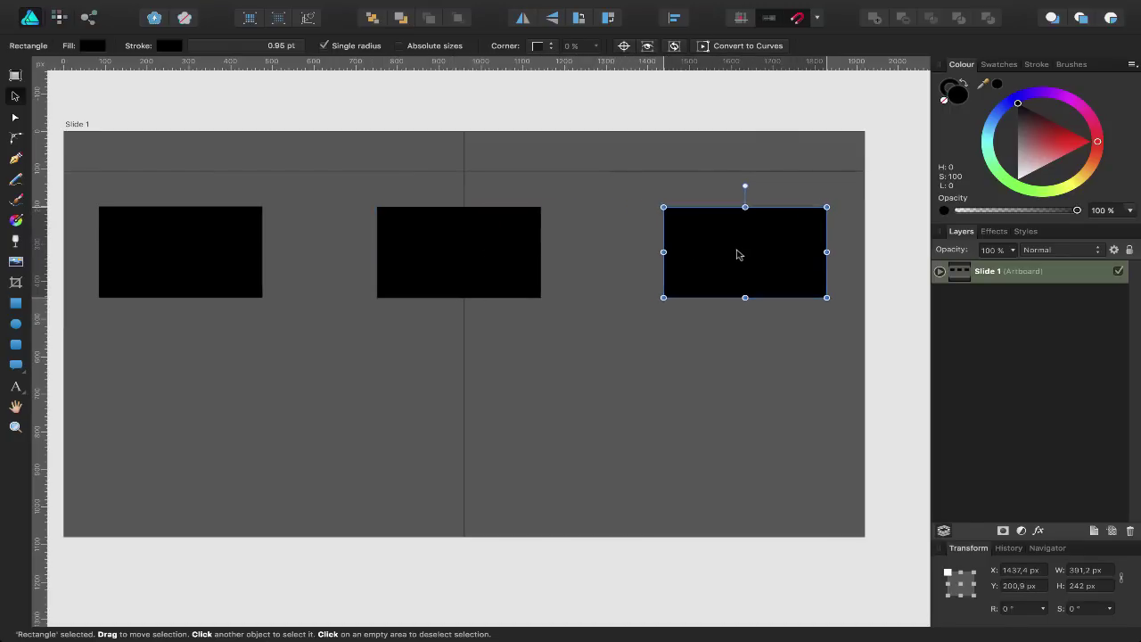
Align the three black rectangles at about Y 180 px, with the first nearer the slide's left edge and the middle one centred on the vertical line.
click(501, 255)
shift+click(190, 259)
drag(188, 255, 174, 250)
drag(746, 262, 746, 255)
click(451, 239)
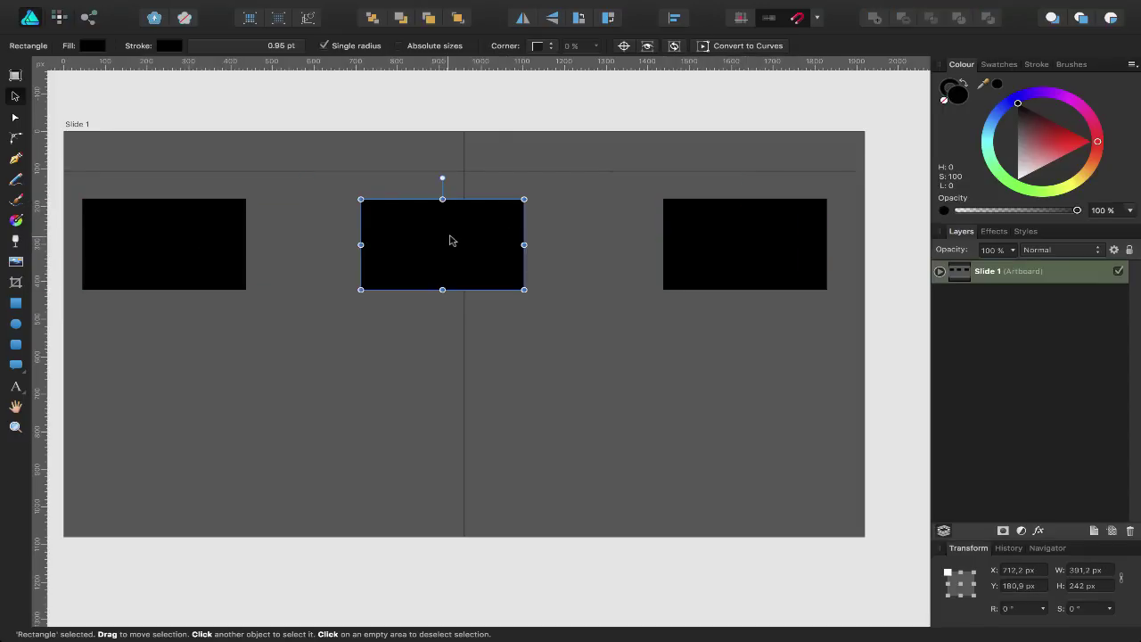
drag(461, 239, 469, 240)
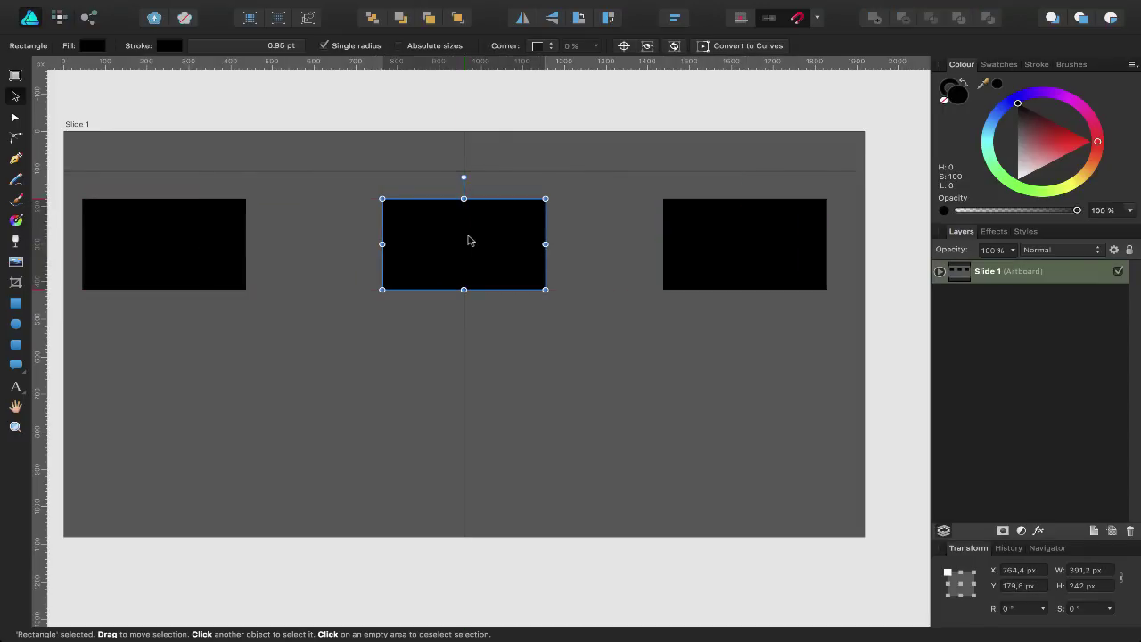
click(609, 103)
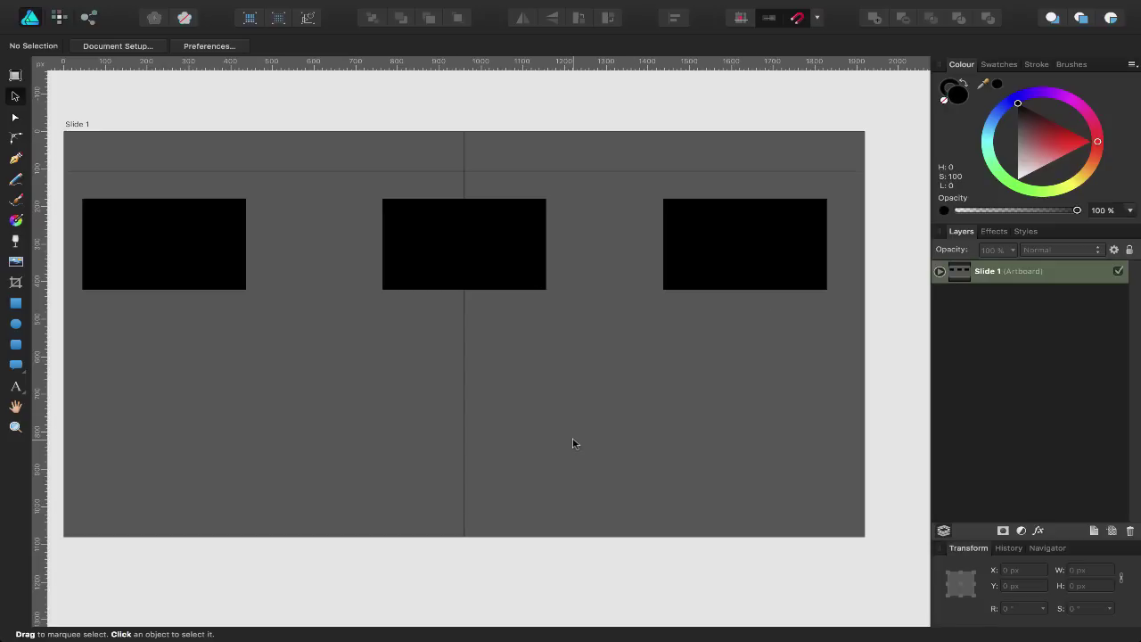
Expand the Slide 1 artboard's layers and group the two line curves with the grey background rectangle.
click(940, 272)
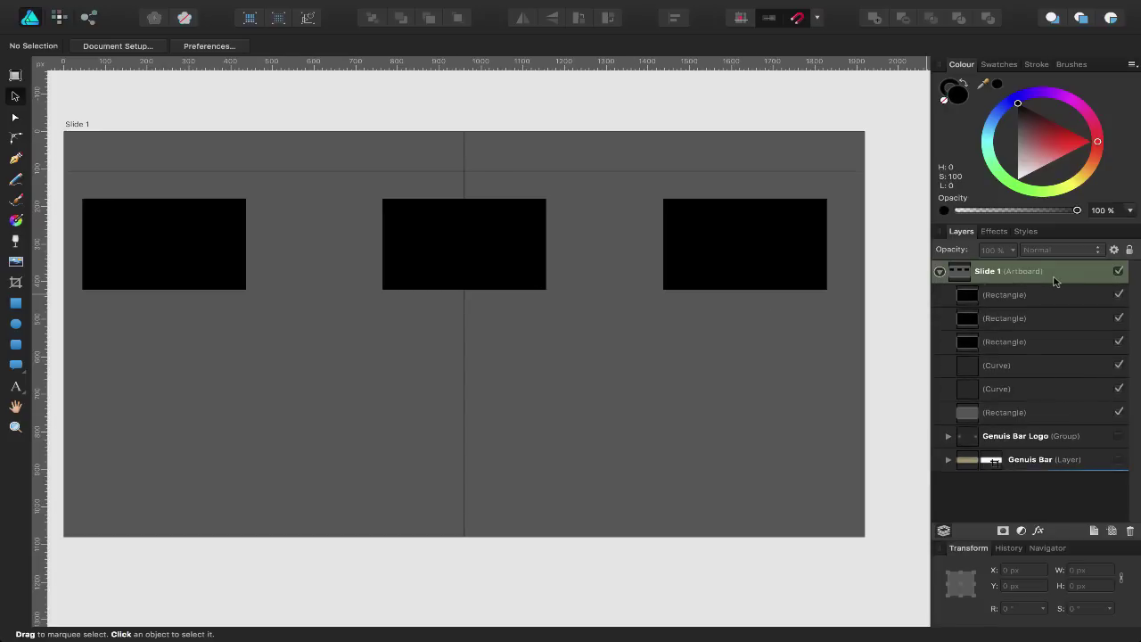
click(1031, 405)
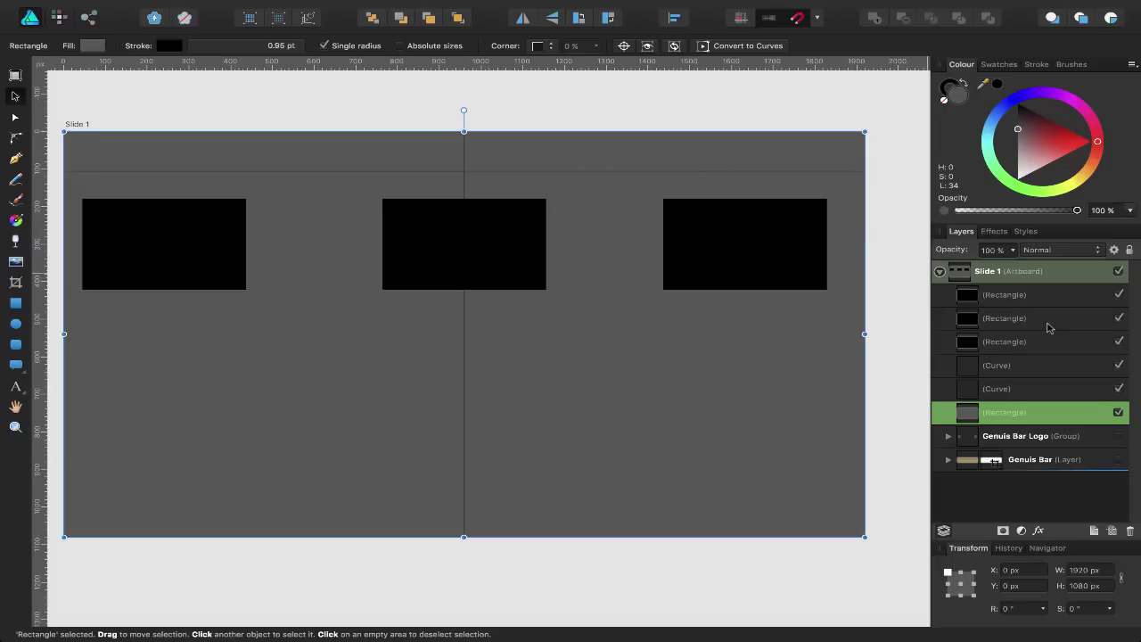
click(1025, 367)
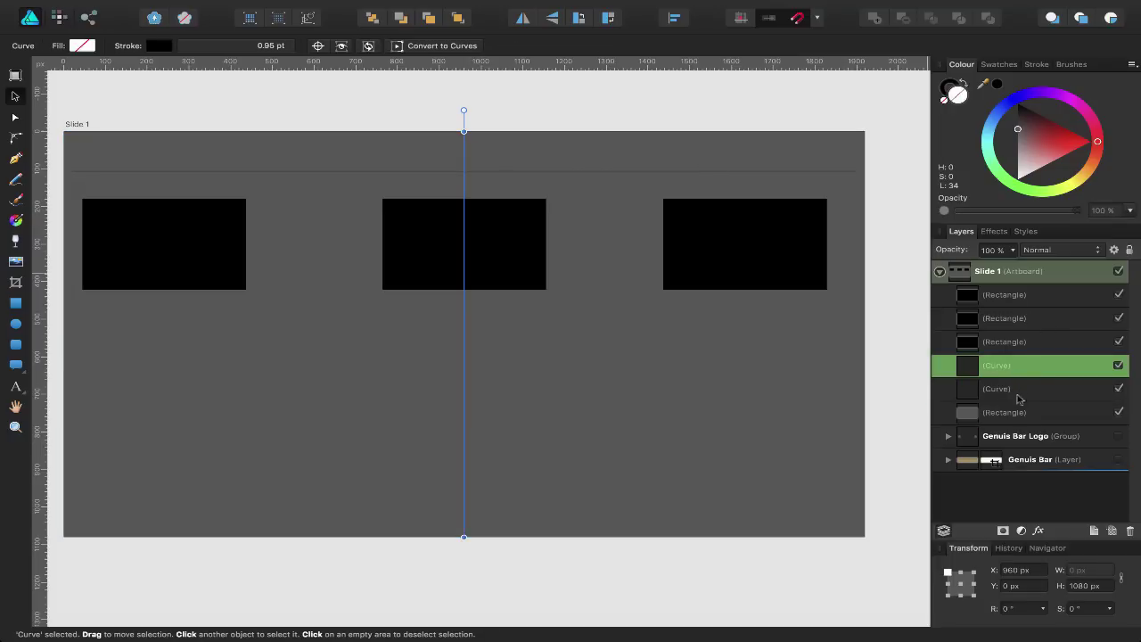
shift+click(1019, 411)
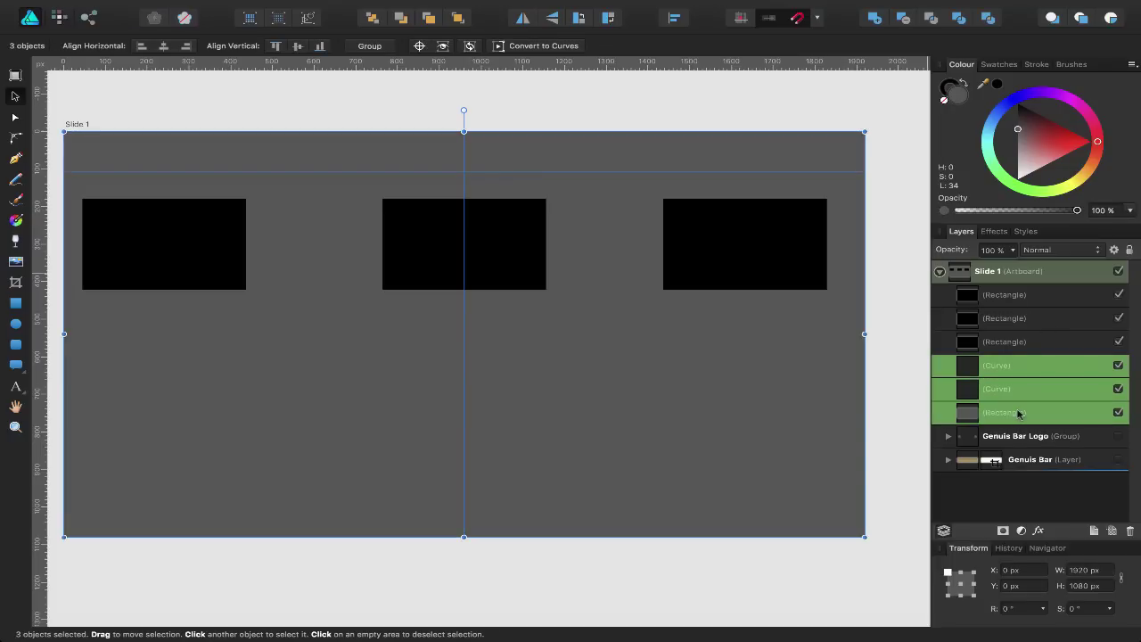
key(super+g)
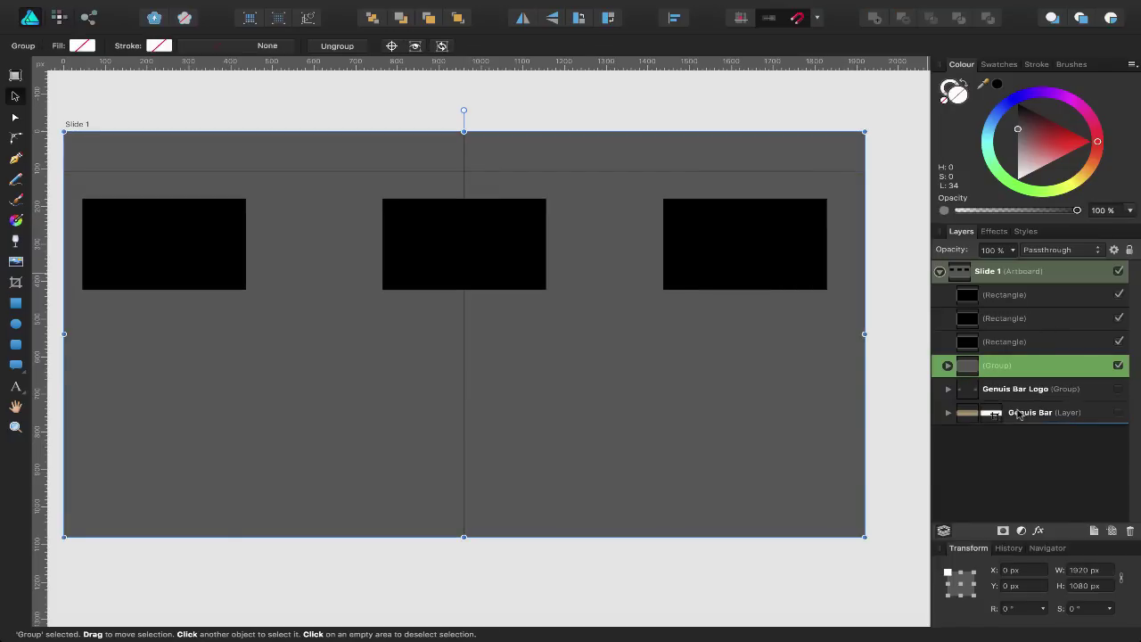
Name the new group Background and move it beneath the Genuis Bar layer in the Slide 1 layer stack.
double_click(1002, 365)
text(Backg)
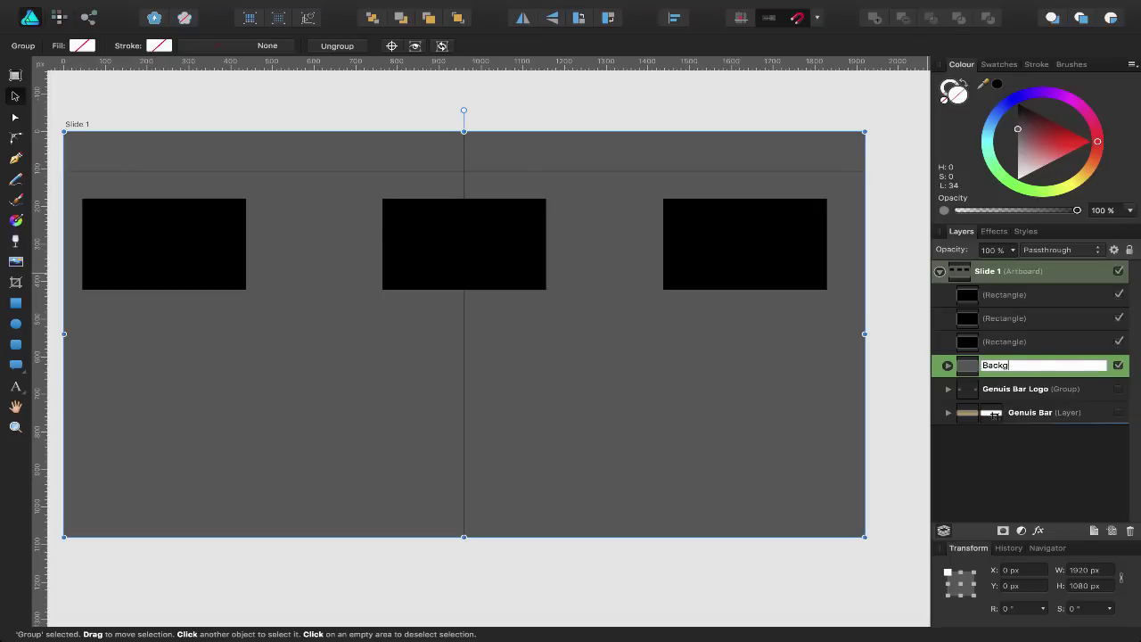
text(round)
key(Return)
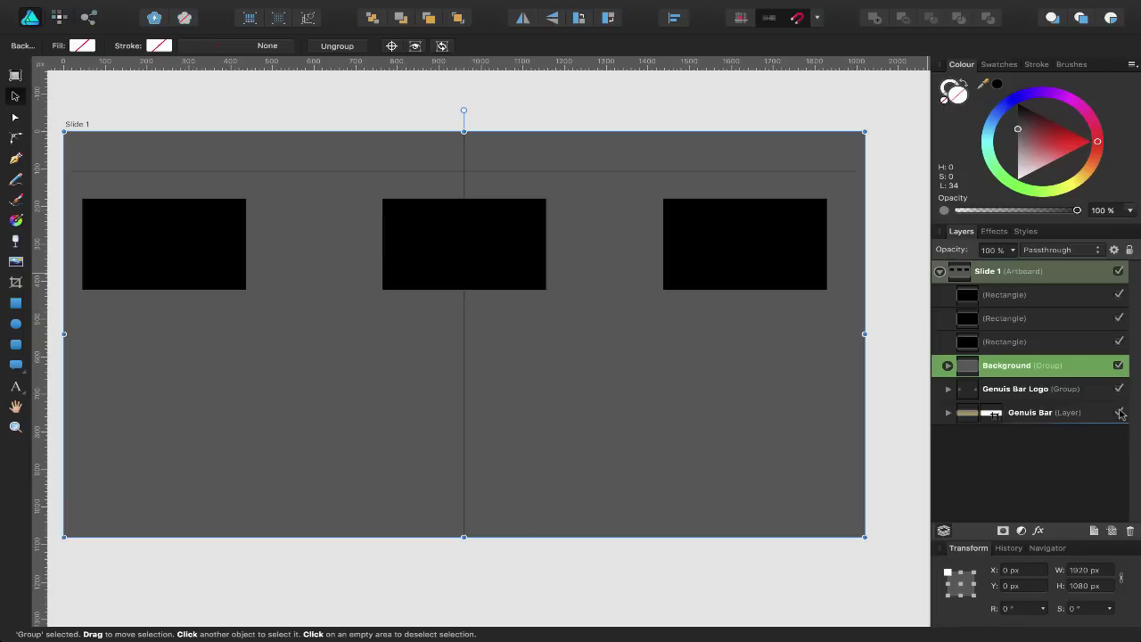
drag(996, 373, 1018, 431)
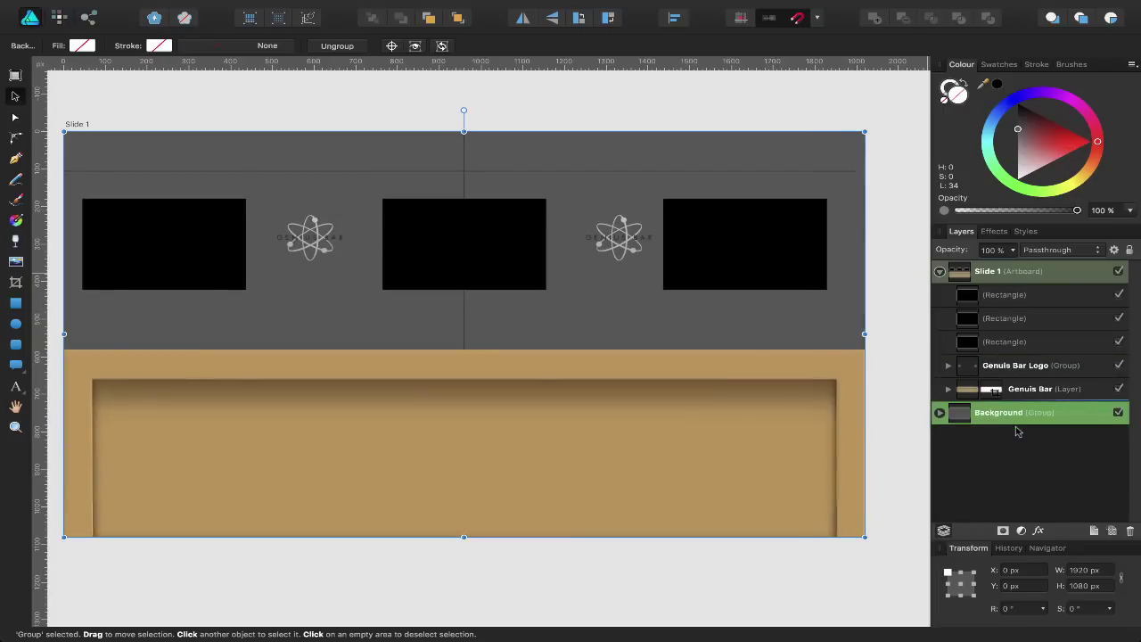
Look through the layer effects, including Bevel / Emboss, and examine the wooden counter's top edge and inner shadow up close.
click(887, 124)
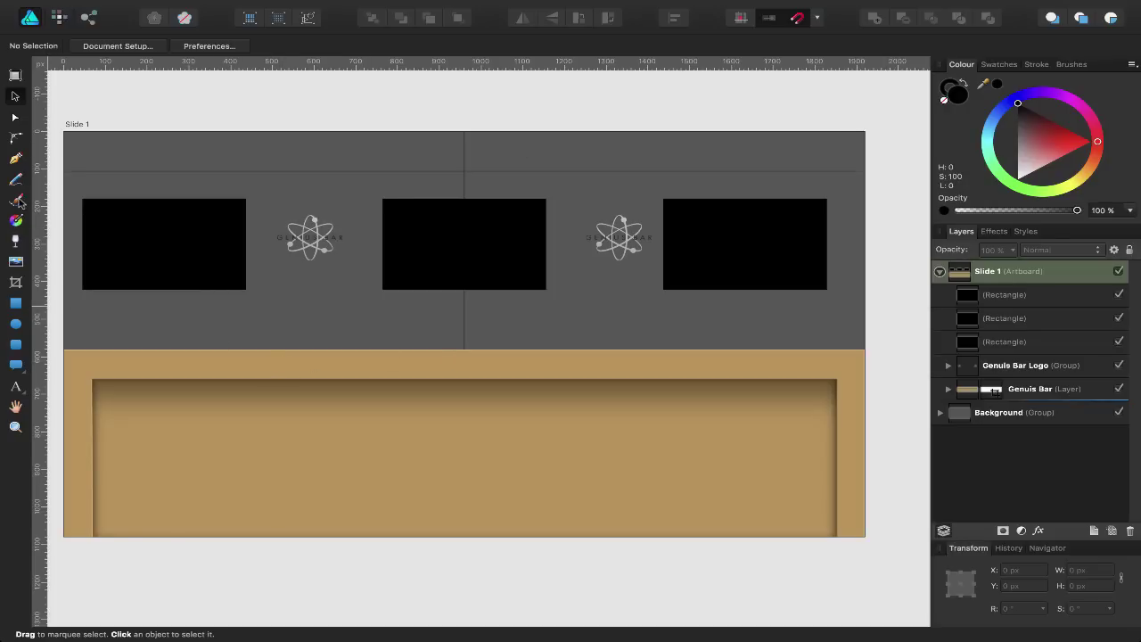
click(15, 159)
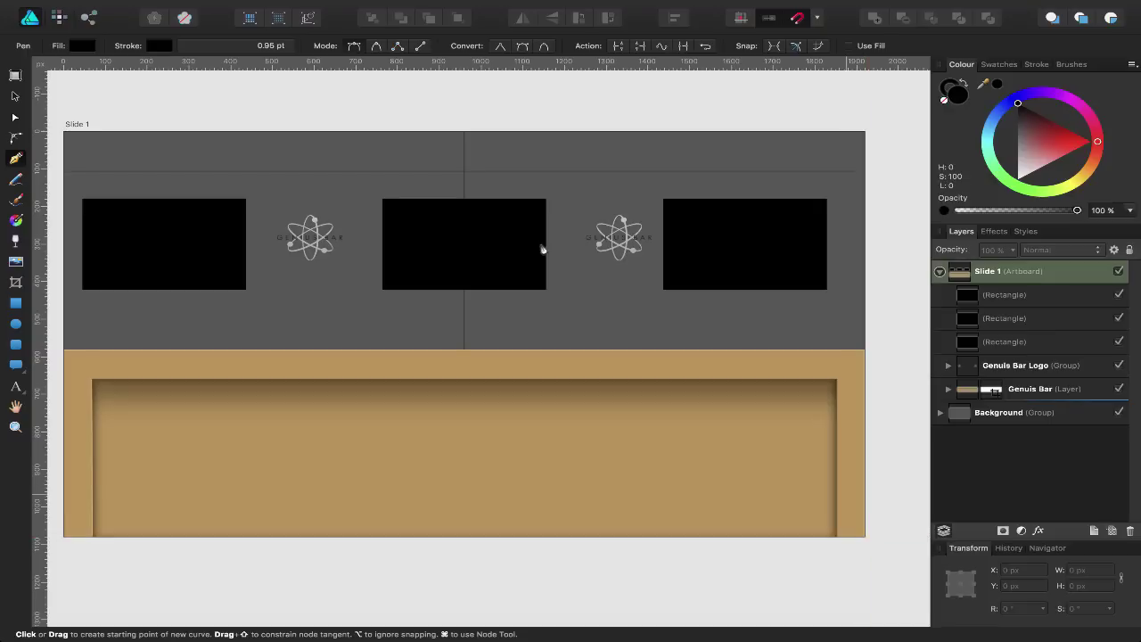
click(14, 96)
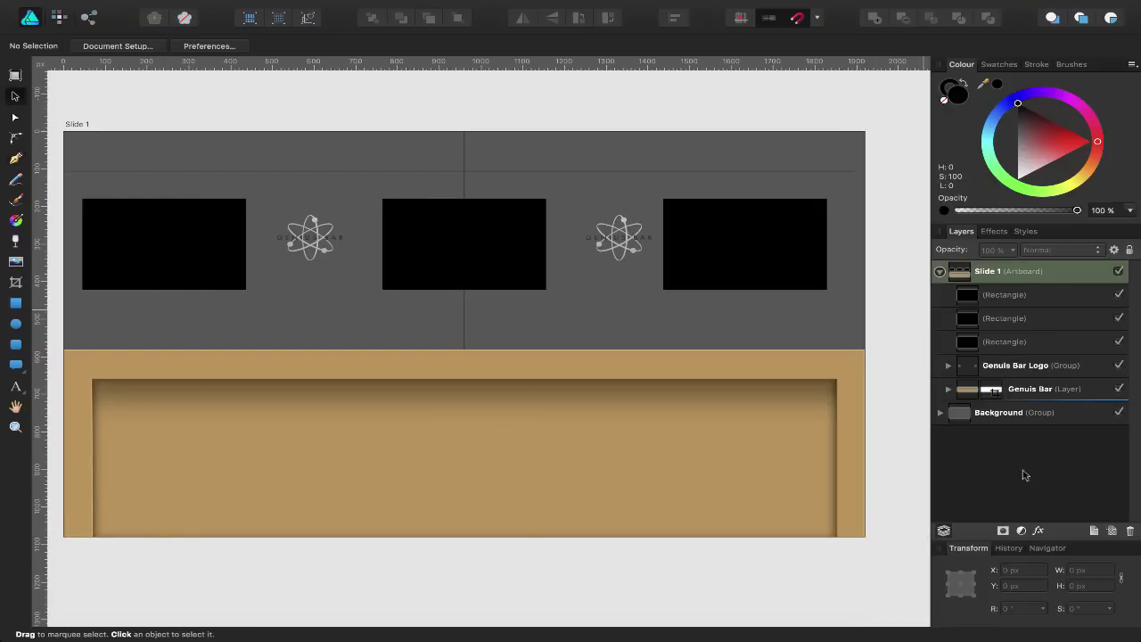
click(1038, 531)
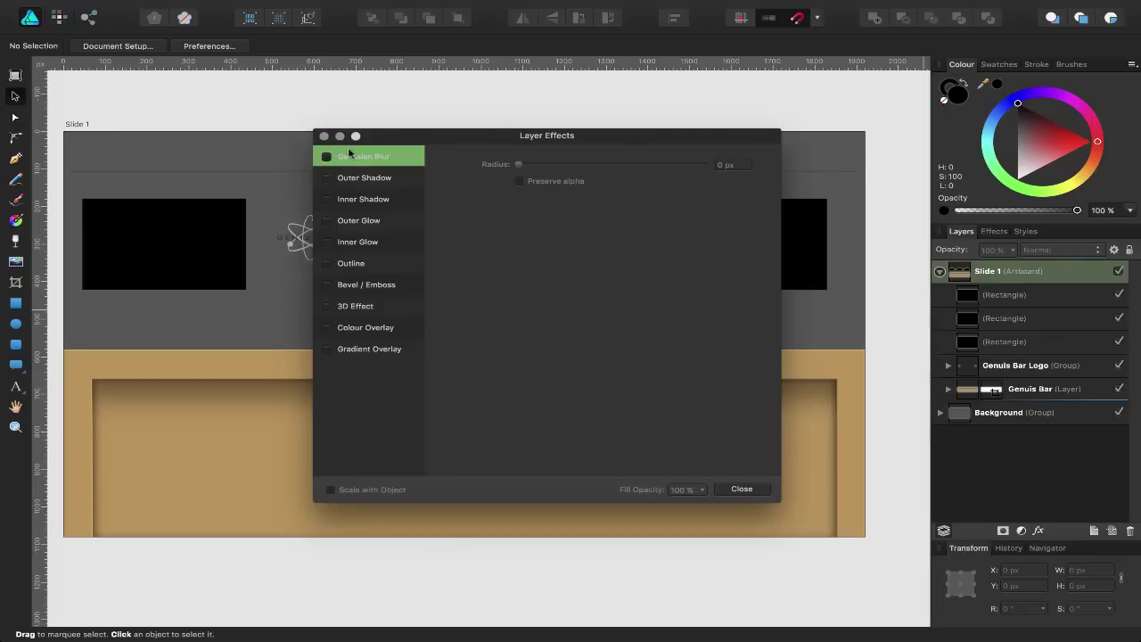
click(373, 179)
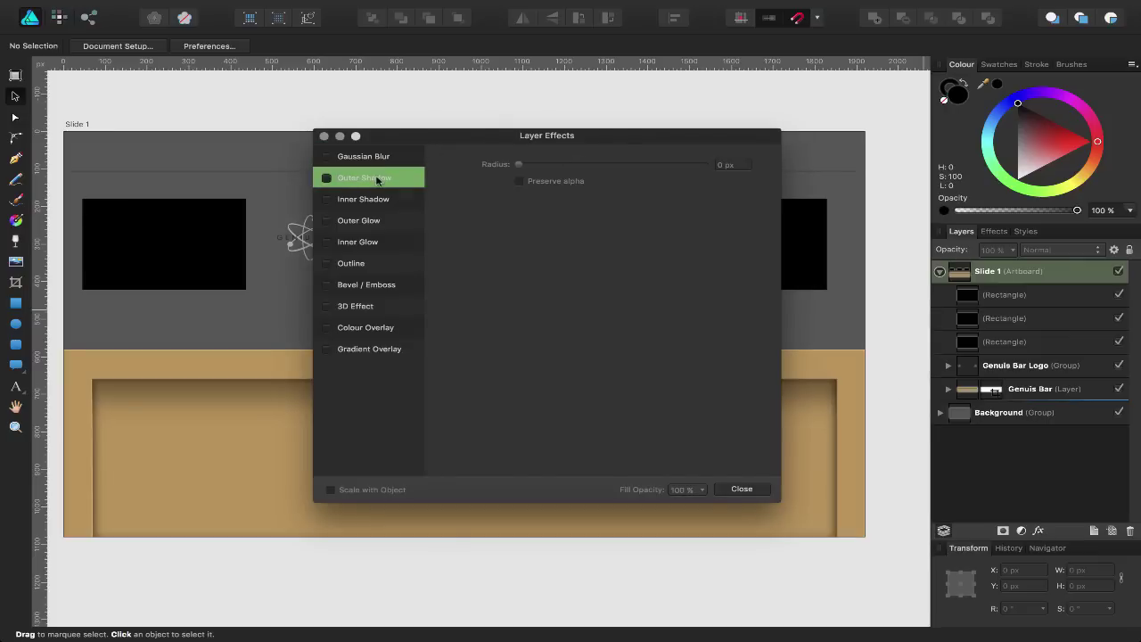
click(382, 285)
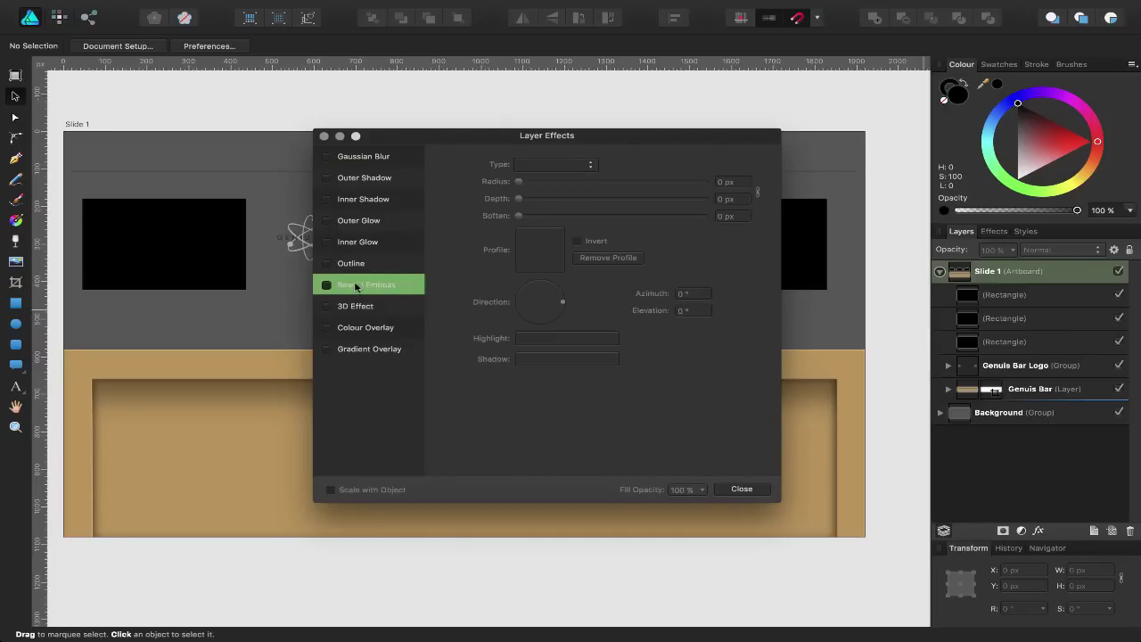
click(324, 135)
scroll(412, 420, up, 5)
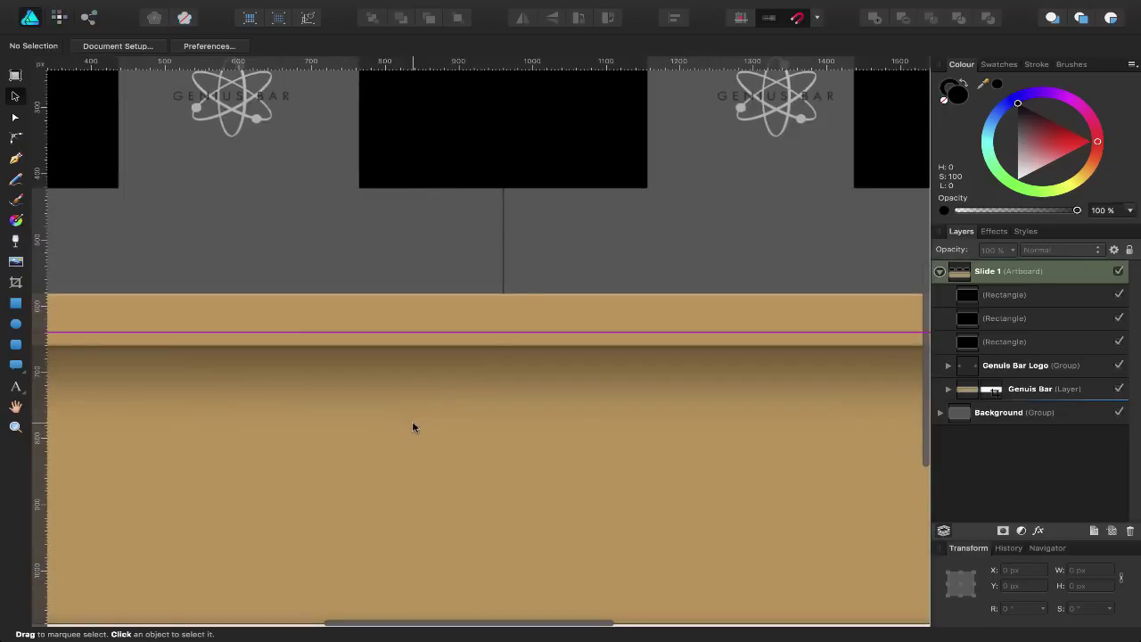
click(439, 435)
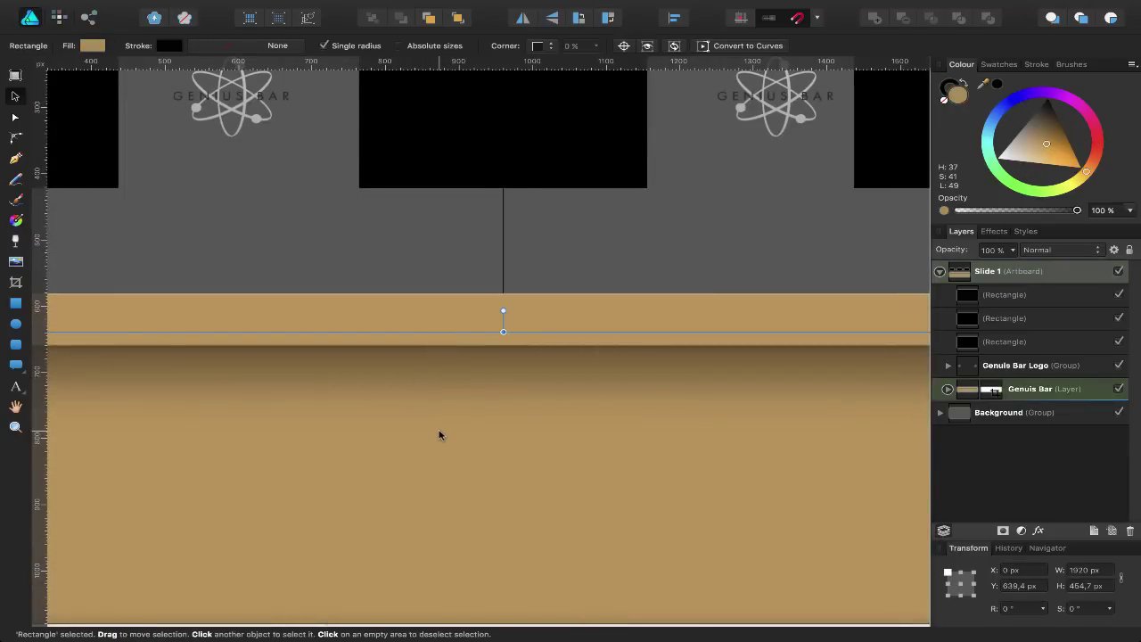
scroll(484, 331, up, 3)
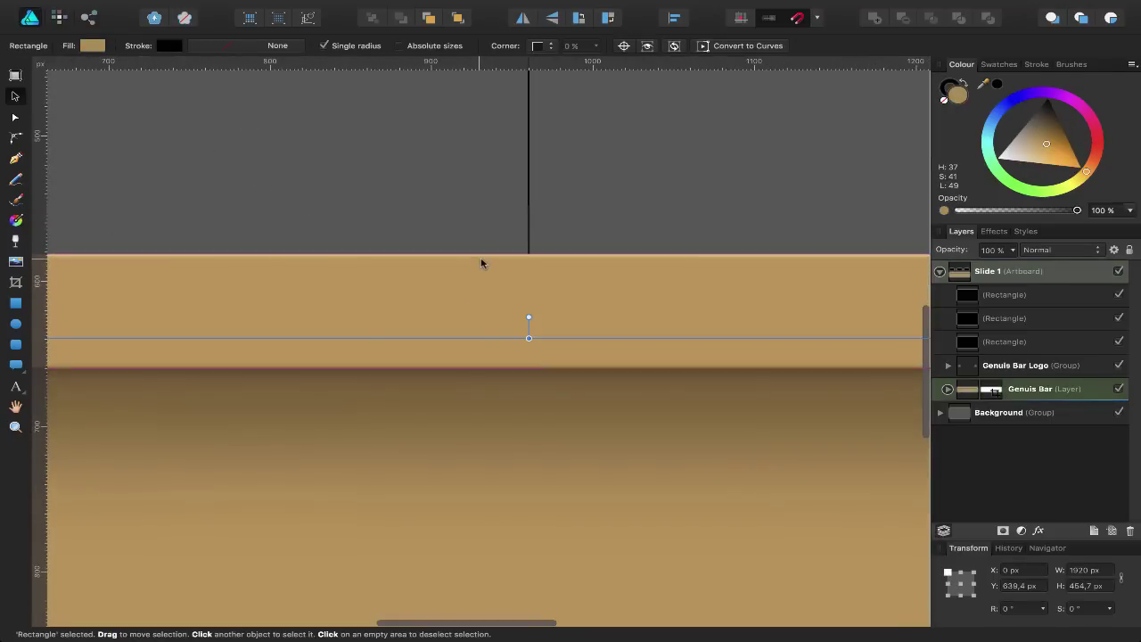
scroll(481, 371, down, 5)
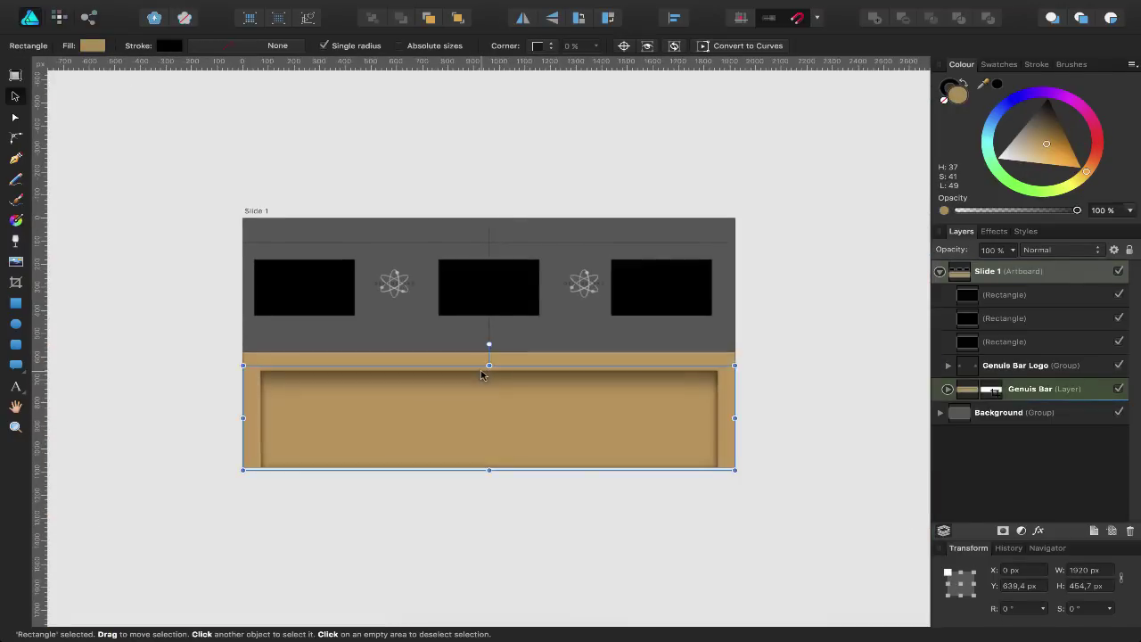
click(403, 153)
Shift the pair of Genius Bar logos slightly left and down, level with the vertical centre of the black screens.
scroll(403, 153, up, 2)
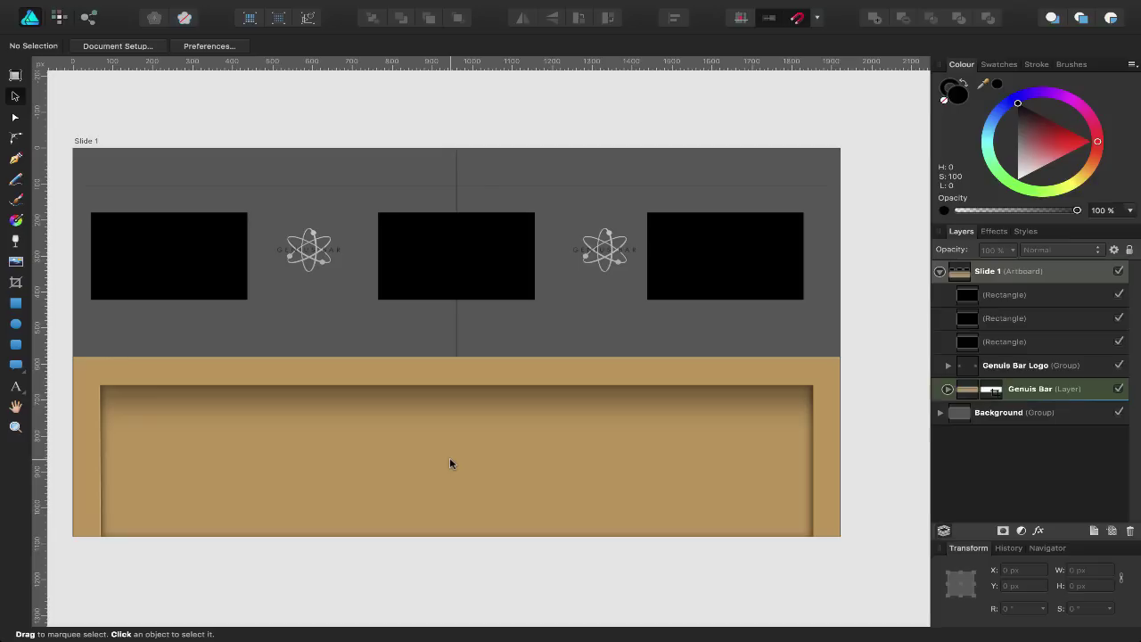
click(309, 244)
drag(609, 245, 597, 251)
click(712, 95)
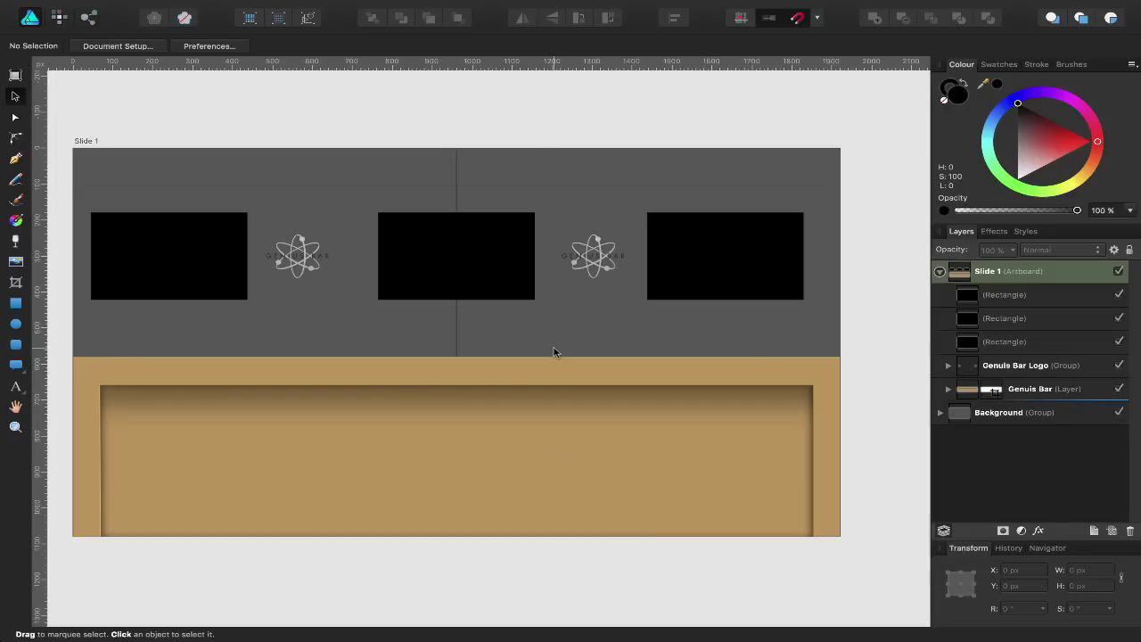
Move the Background group inside the Slide 1 artboard, directly beneath the Genuis Bar layer, and collapse the artboard.
click(941, 272)
click(1036, 271)
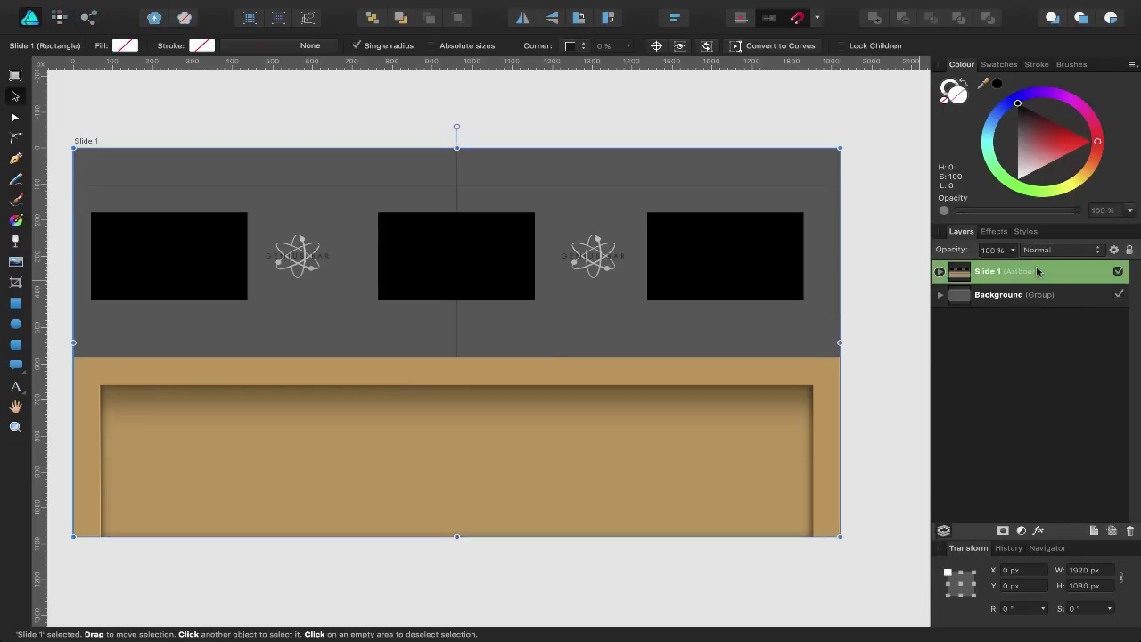
click(939, 272)
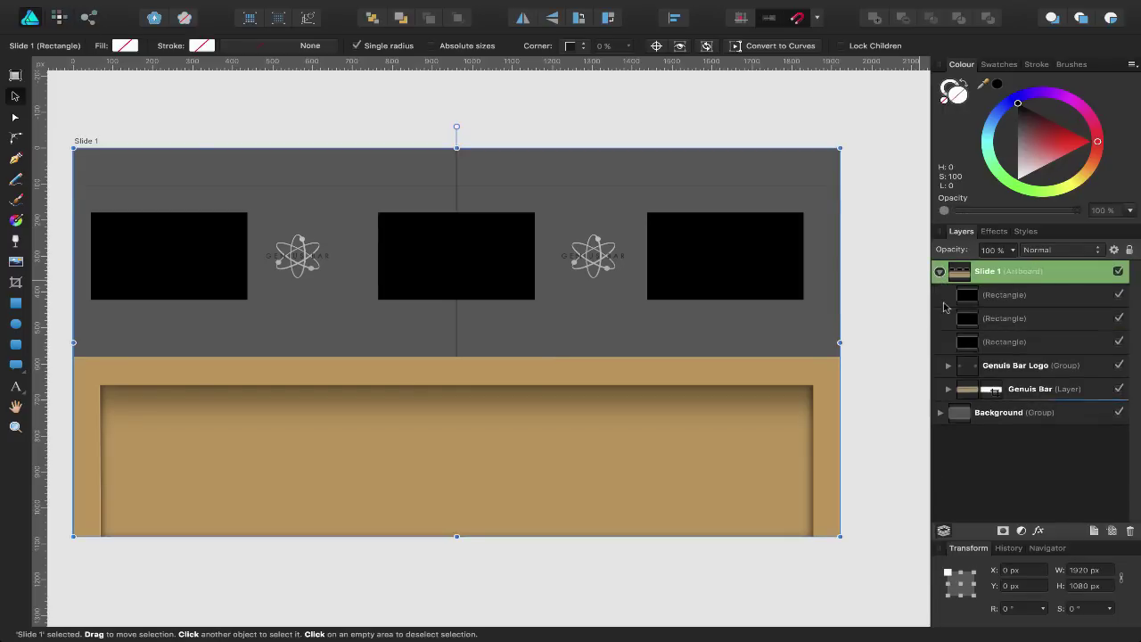
drag(961, 413, 973, 407)
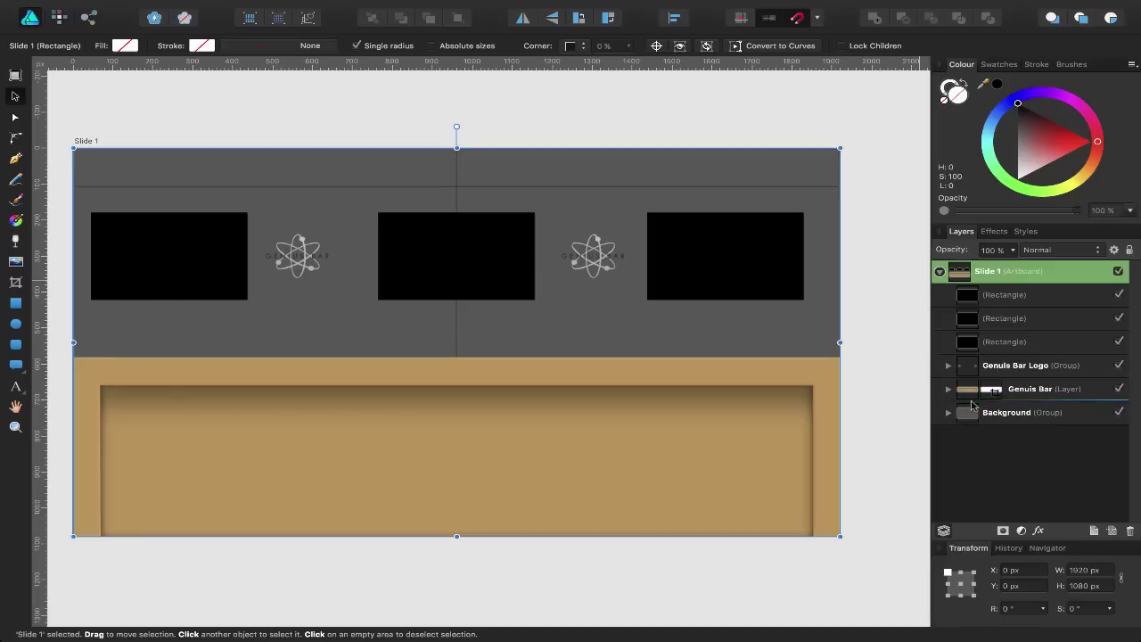
click(939, 272)
Duplicate the Slide 1 artboard to the right of the original and rename the copy Slide 2.
double_click(1037, 271)
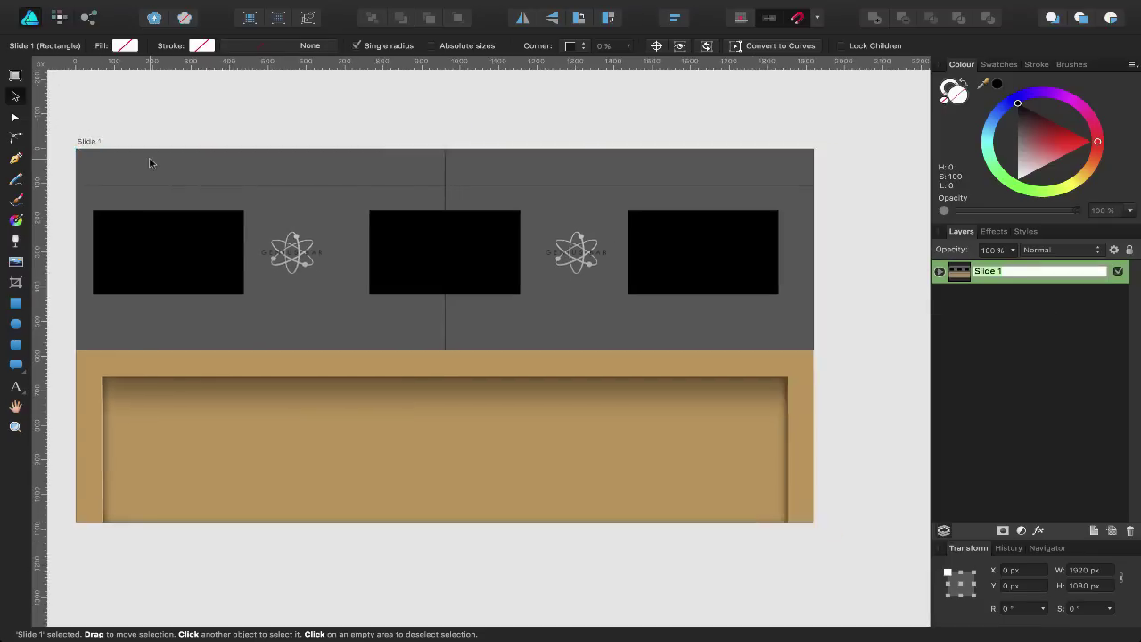
scroll(150, 163, down, 5)
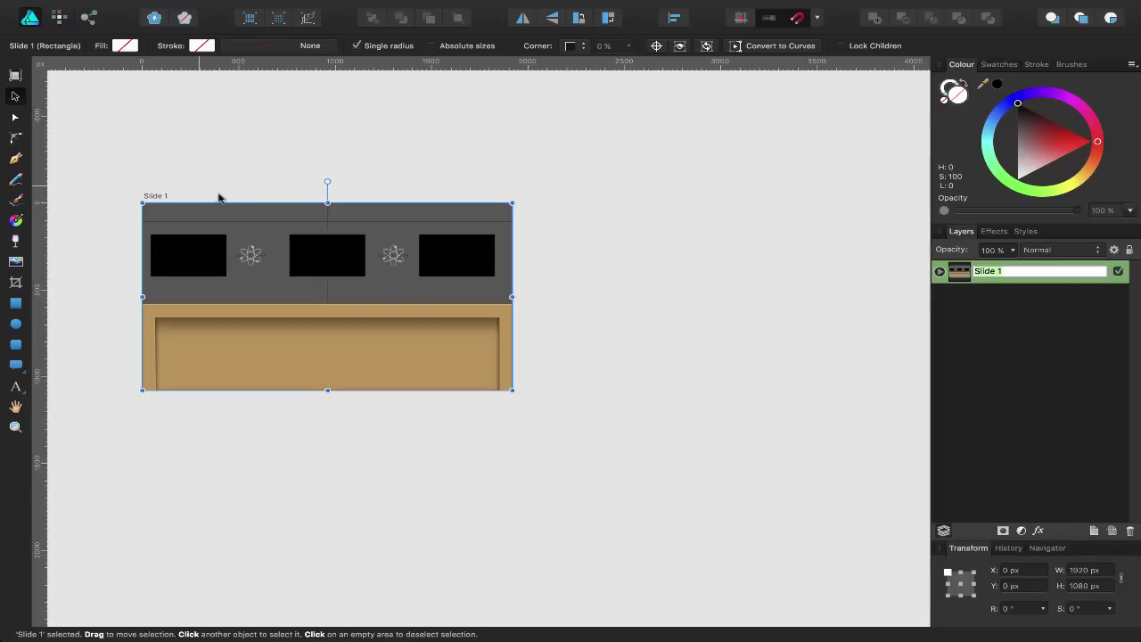
drag(212, 212, 618, 211)
double_click(1004, 271)
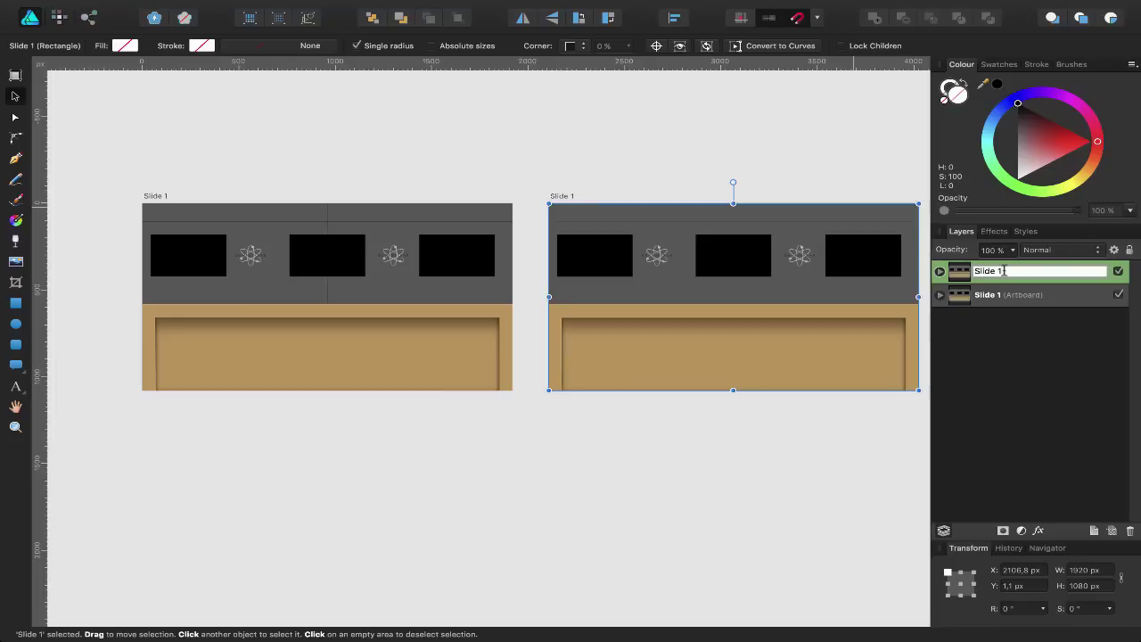
text(2)
key(Return)
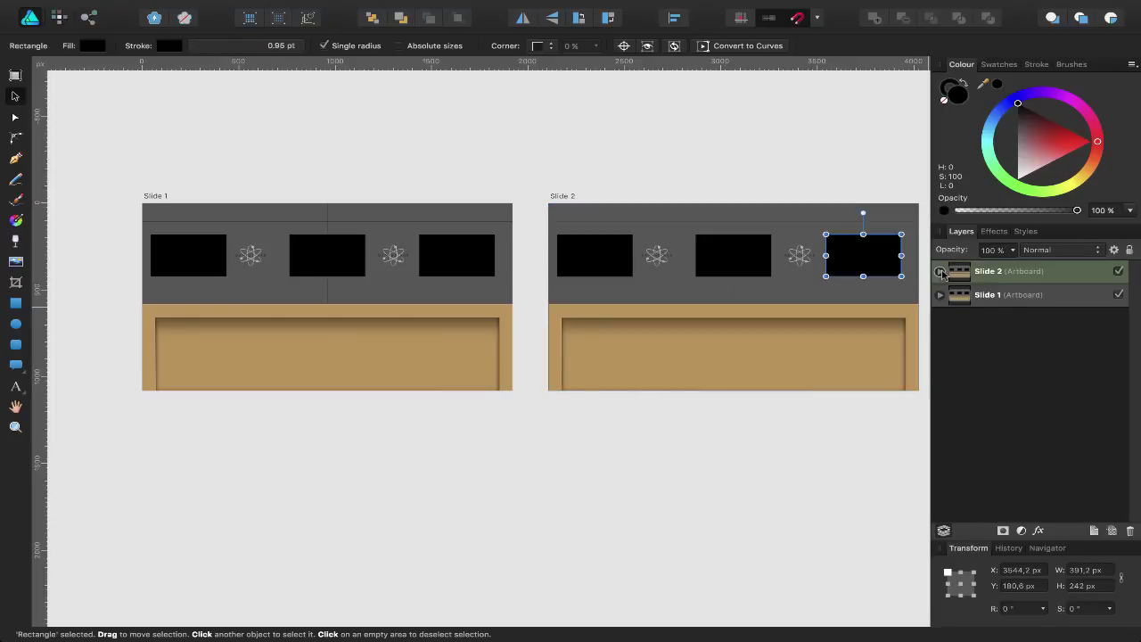
Delete the three black rectangles and the Genuis Bar Logo group from the Slide 2 artboard.
click(939, 271)
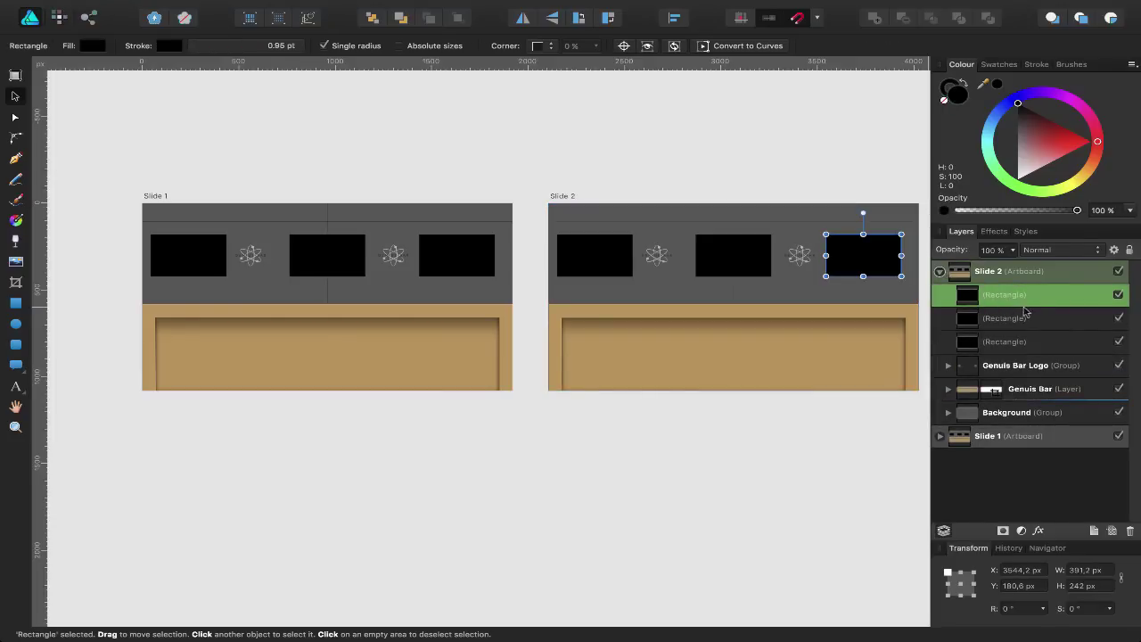
shift+click(1027, 343)
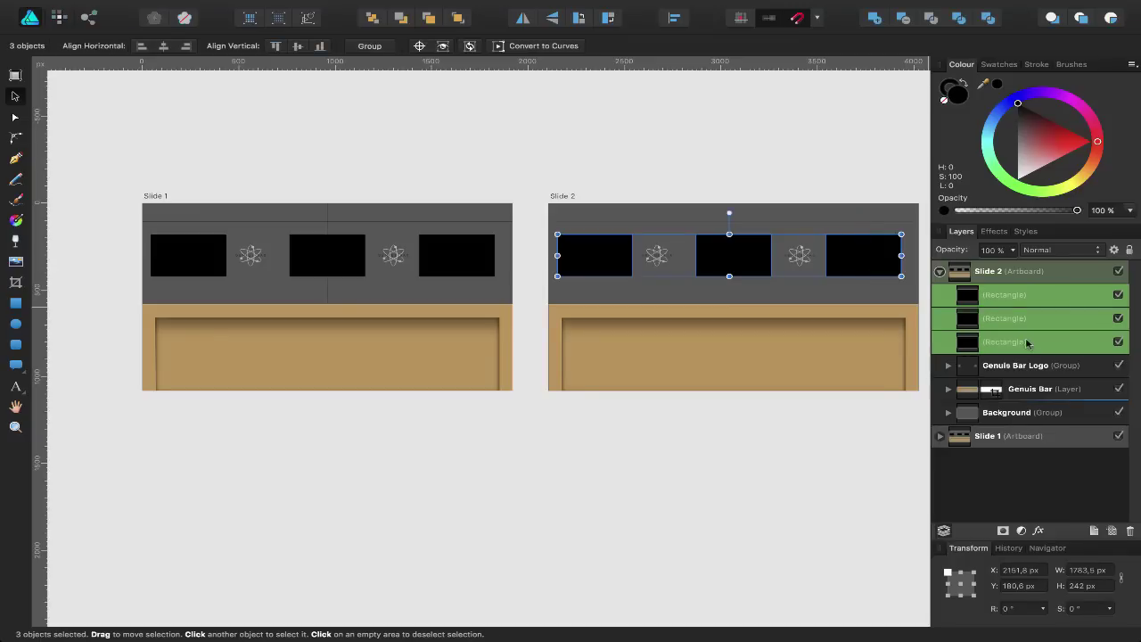
key(Delete)
click(1040, 296)
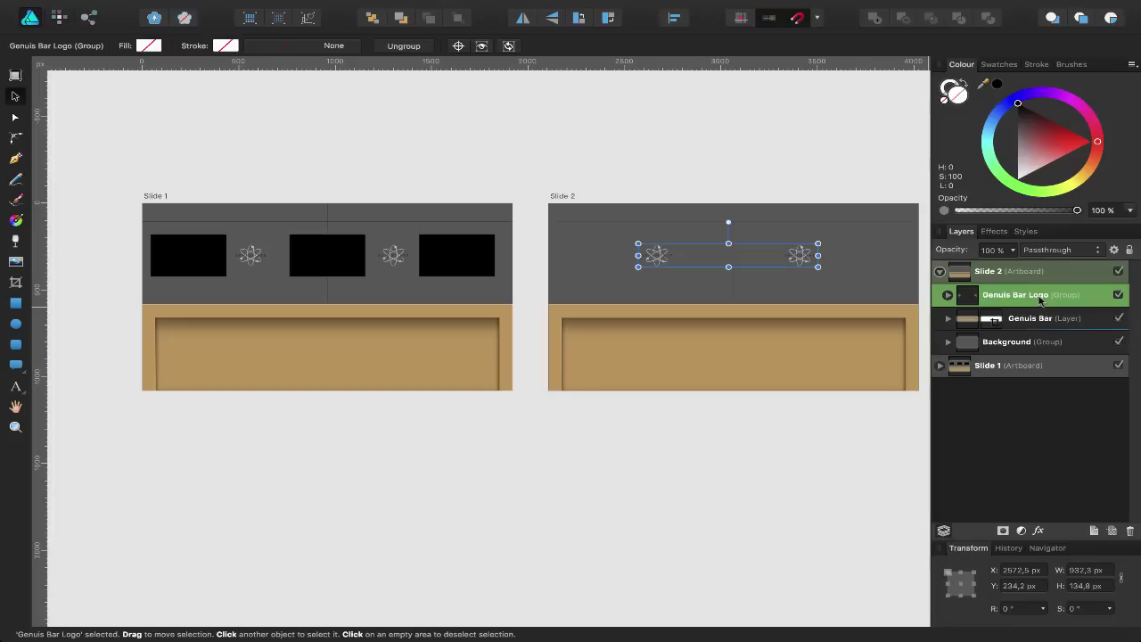
key(Delete)
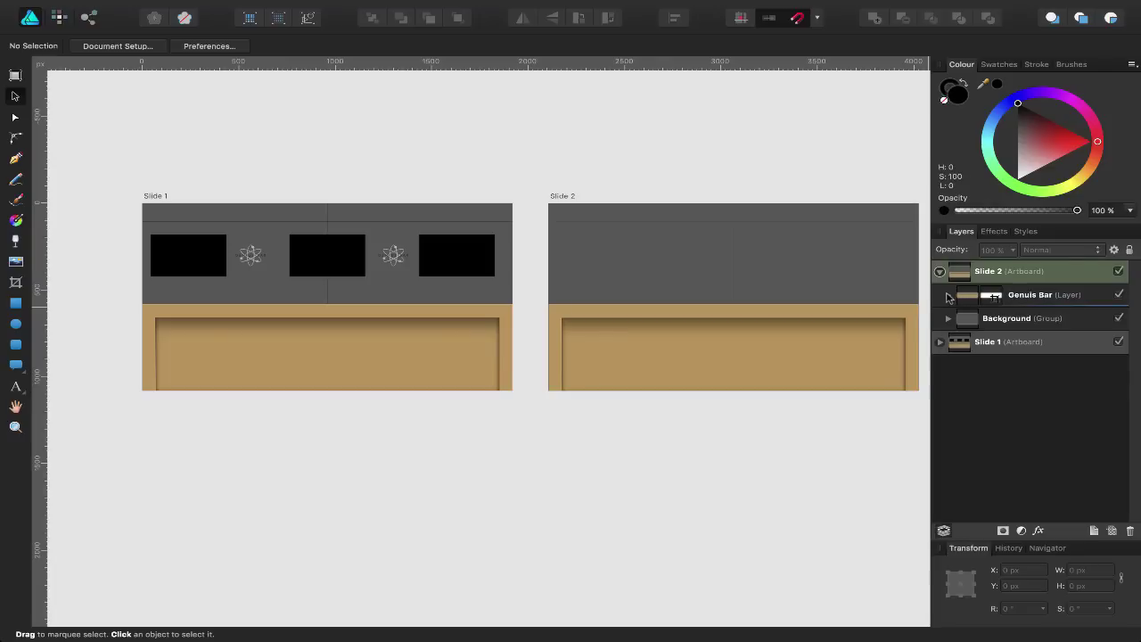
Delete the large tan front-panel rectangle from Slide 2's Genuis Bar layer, leaving the counter frame, and collapse the layer.
click(947, 295)
click(1009, 438)
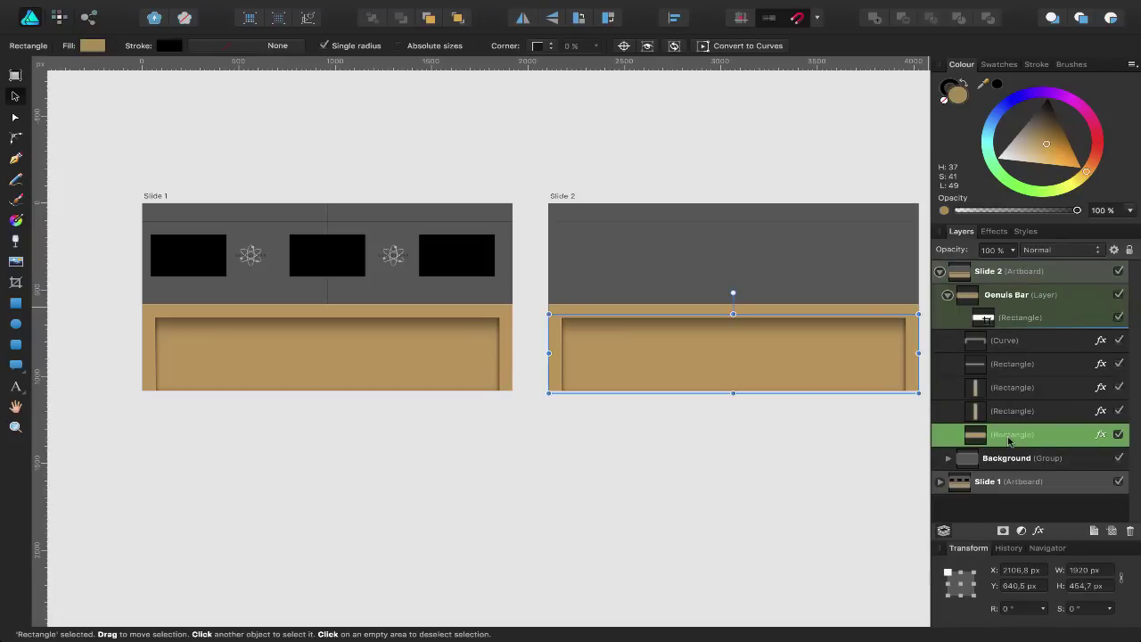
key(Delete)
scroll(698, 338, right, 3)
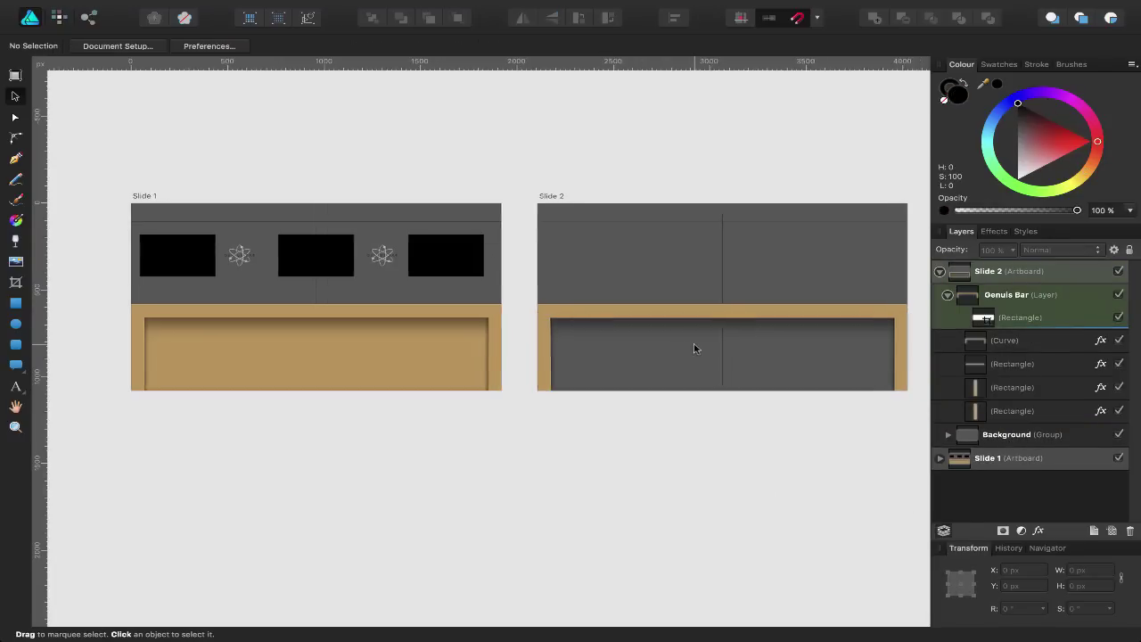
click(947, 295)
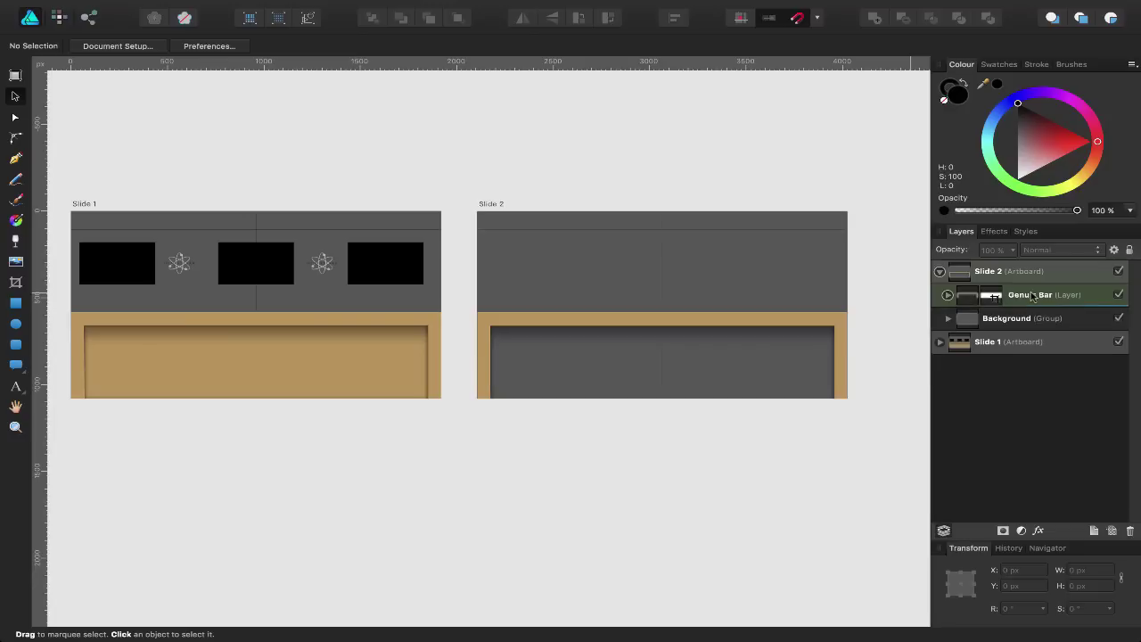
Add a layer above Genuis Bar in Slide 2 and place imac.png on it, about 473 × 377 px, over the counter's left half.
click(1033, 297)
click(1095, 531)
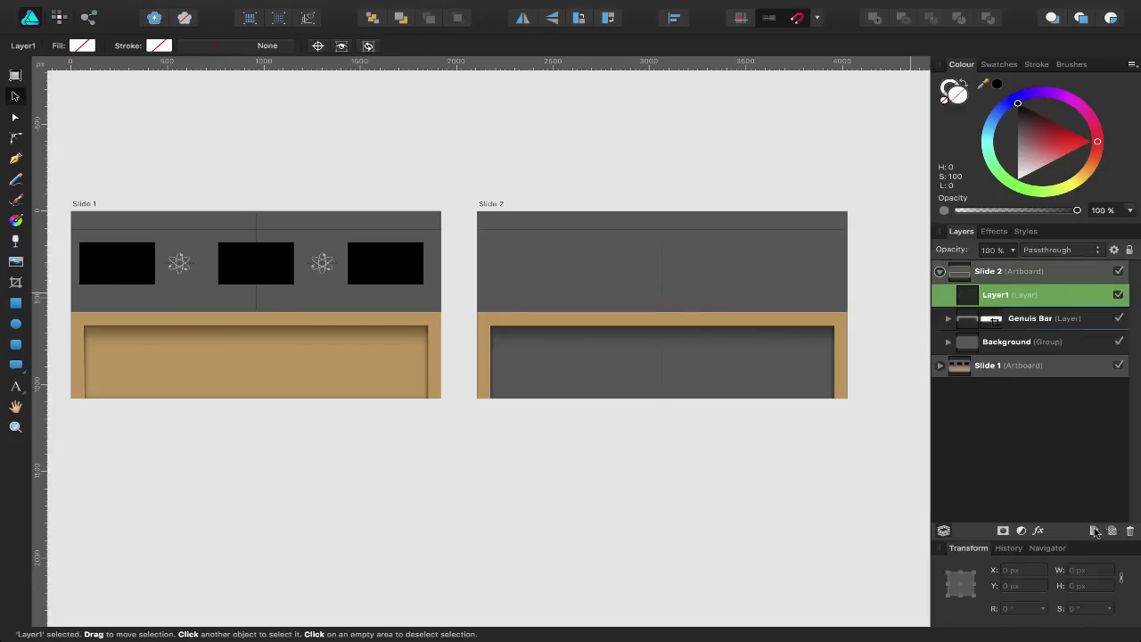
scroll(550, 348, up, 5)
scroll(549, 349, down, 5)
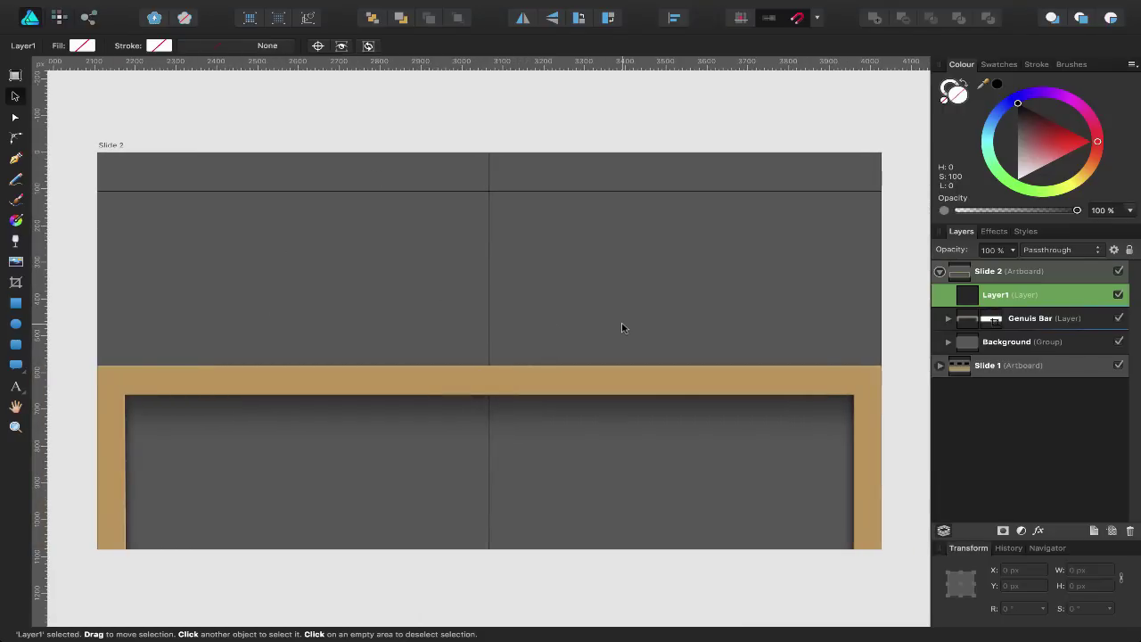
click(15, 262)
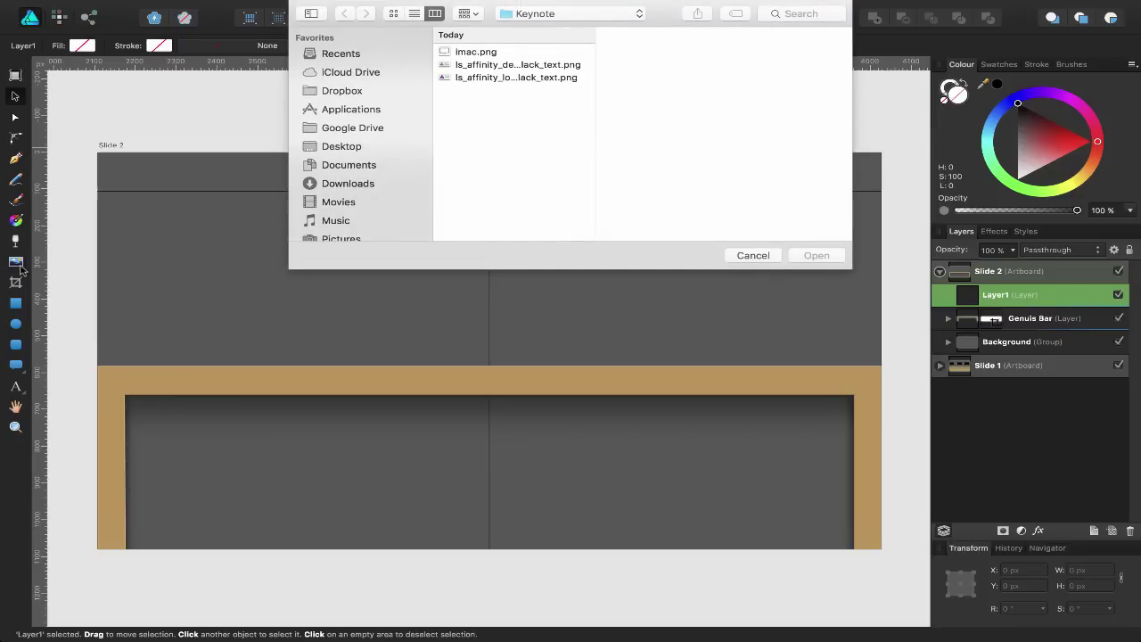
click(494, 52)
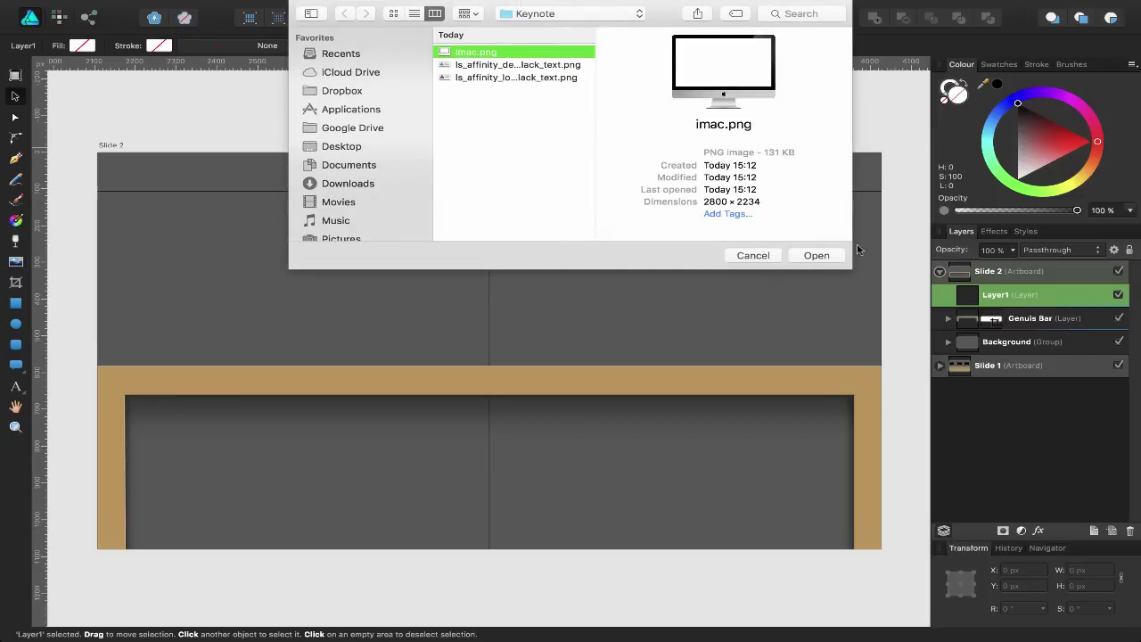
click(817, 255)
drag(195, 231, 388, 369)
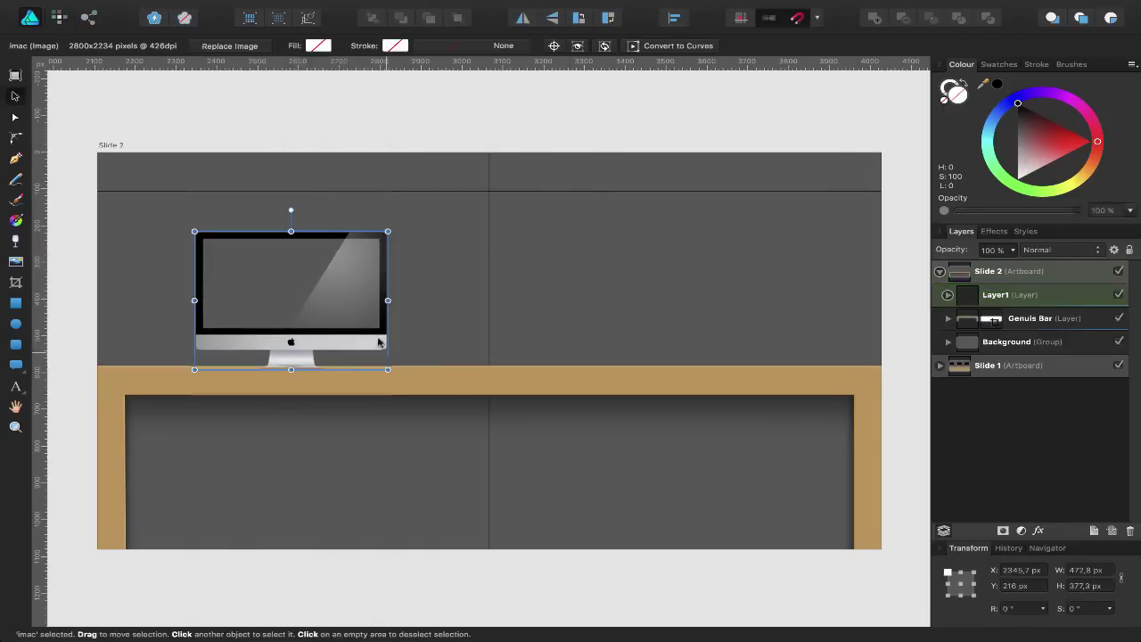
Move the iMac image to about X 2298 px, Y 210 px so its stand rests on the counter's top edge.
scroll(378, 341, up, 5)
scroll(378, 342, left, 5)
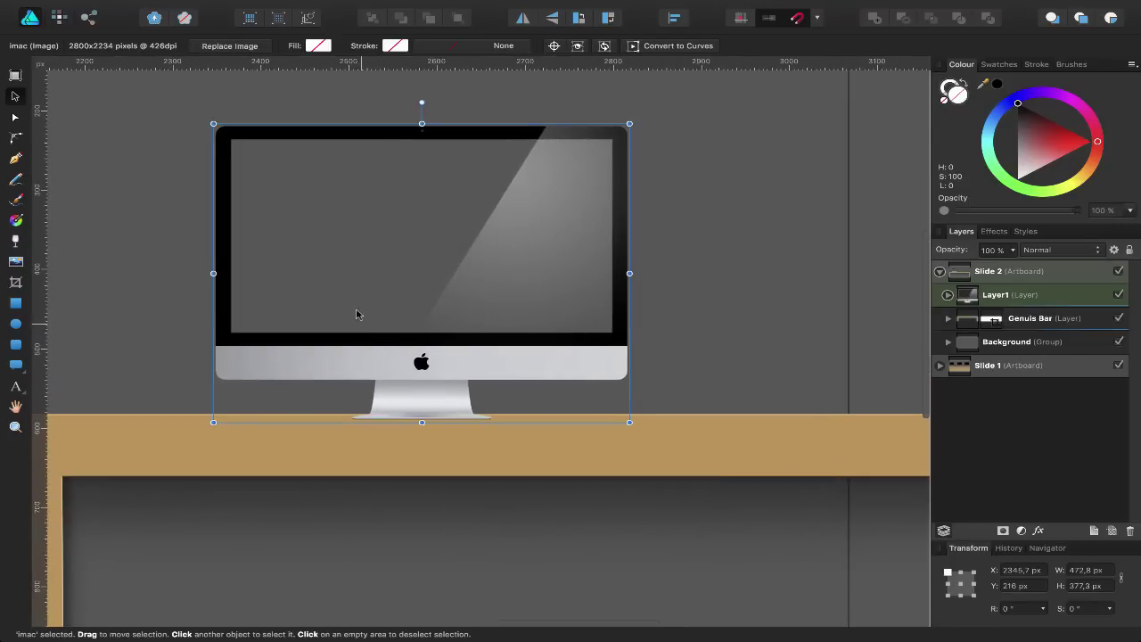
drag(356, 313, 322, 328)
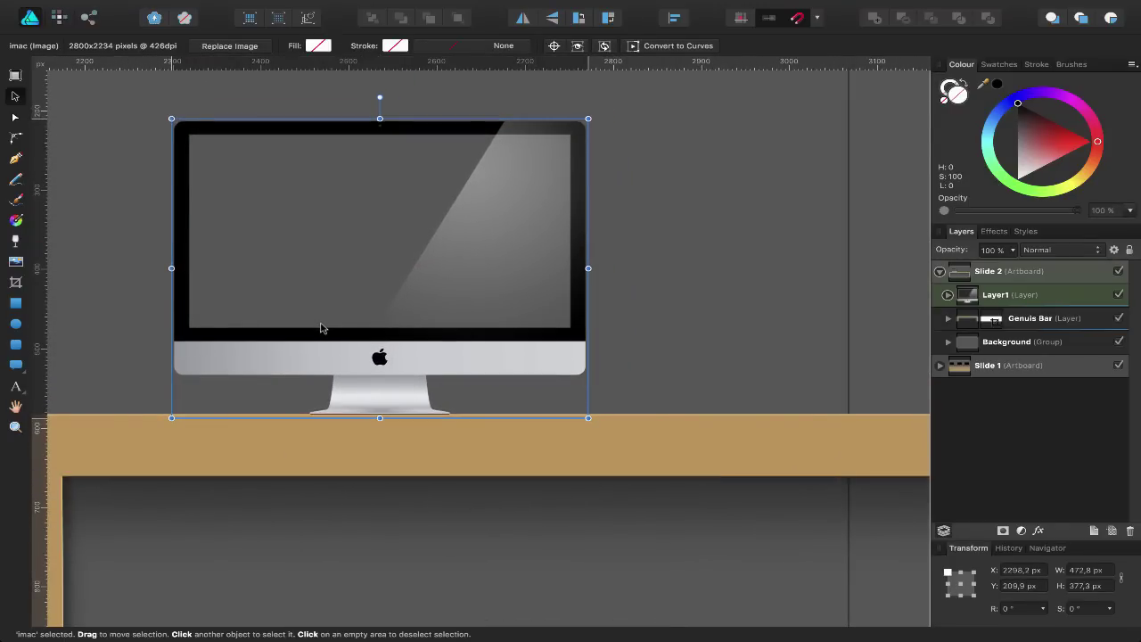
scroll(322, 328, down, 2)
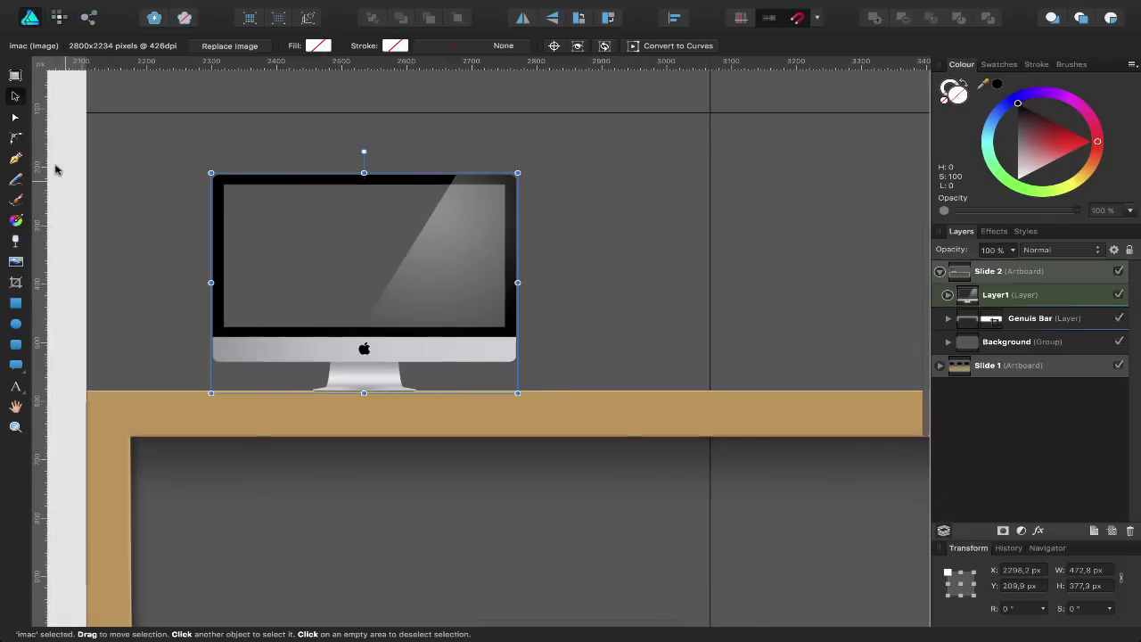
Draw a rectangle about 432 × 243 px over the iMac's screen area and fill it with white.
click(15, 304)
scroll(232, 375, up, 1)
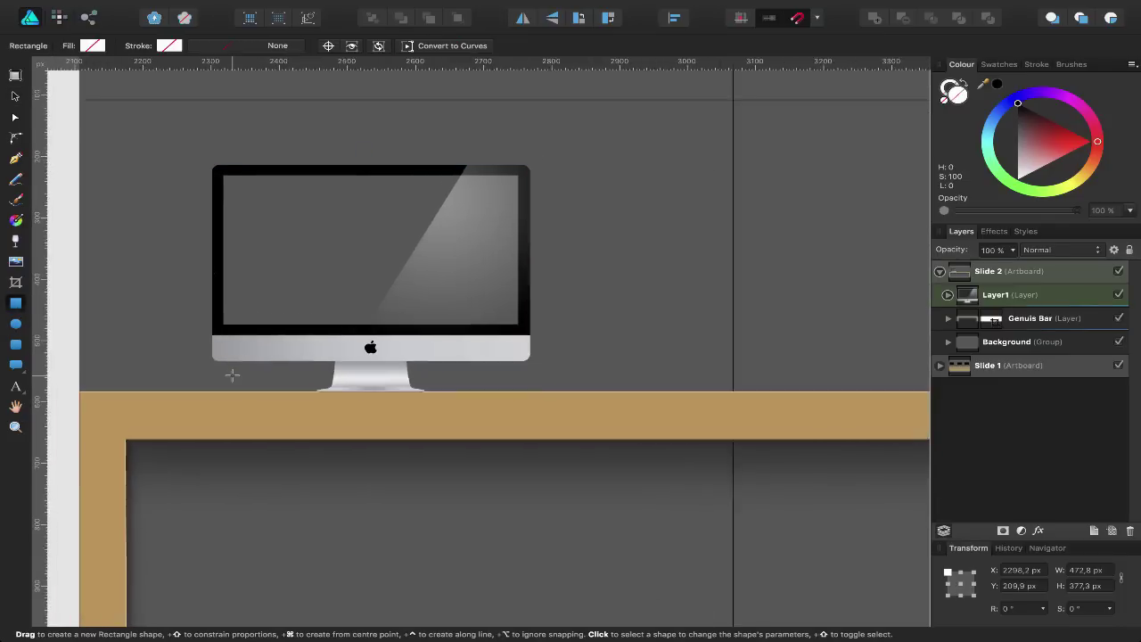
scroll(232, 375, up, 3)
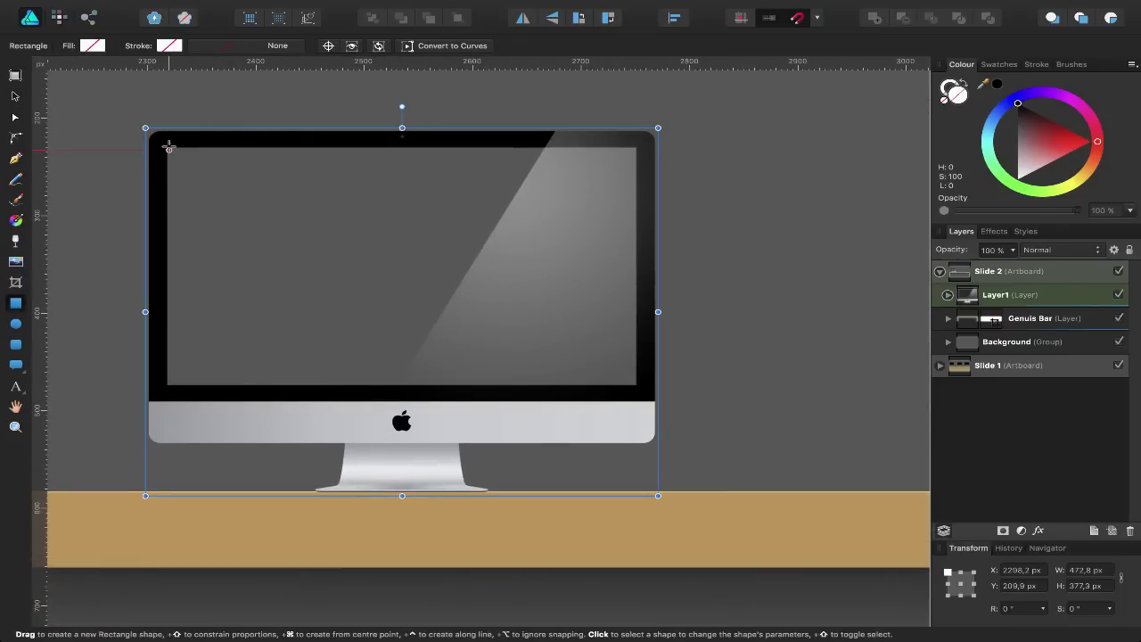
drag(168, 146, 636, 387)
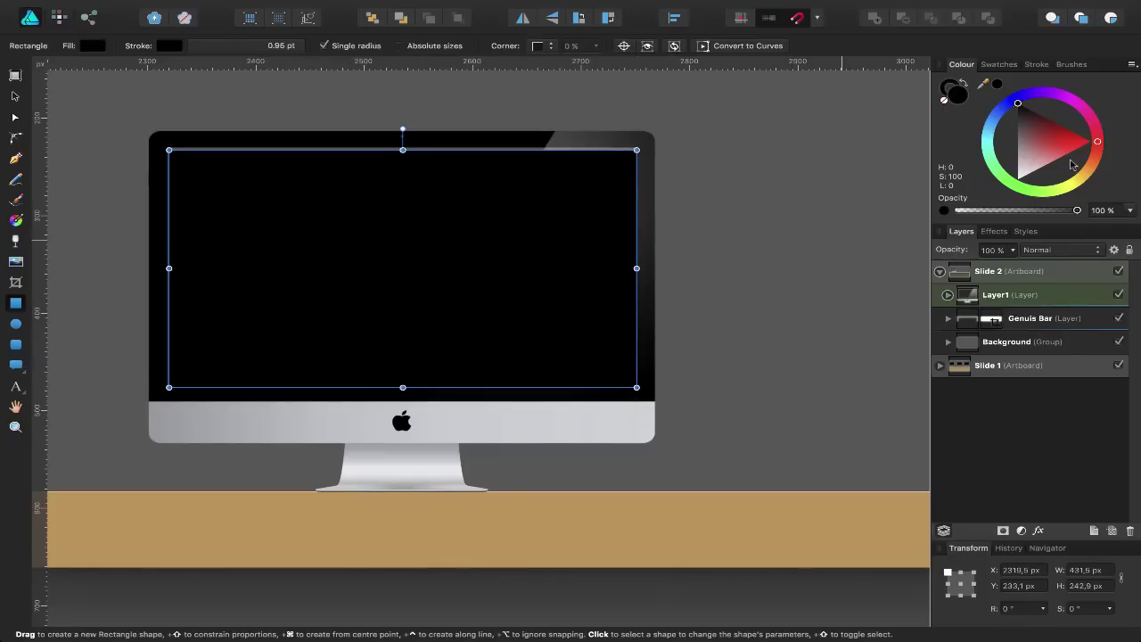
drag(1019, 109, 1017, 180)
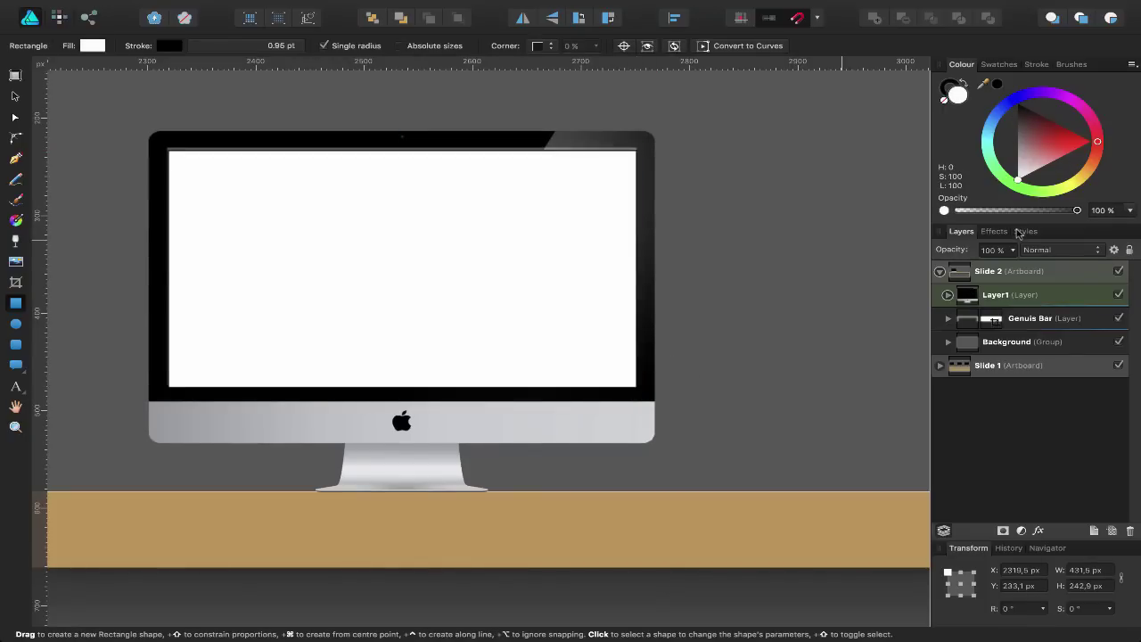
Remove the white screen rectangle's stroke and extend its top edge up to about Y 230 px, about 247 px high overall.
scroll(401, 135, up, 3)
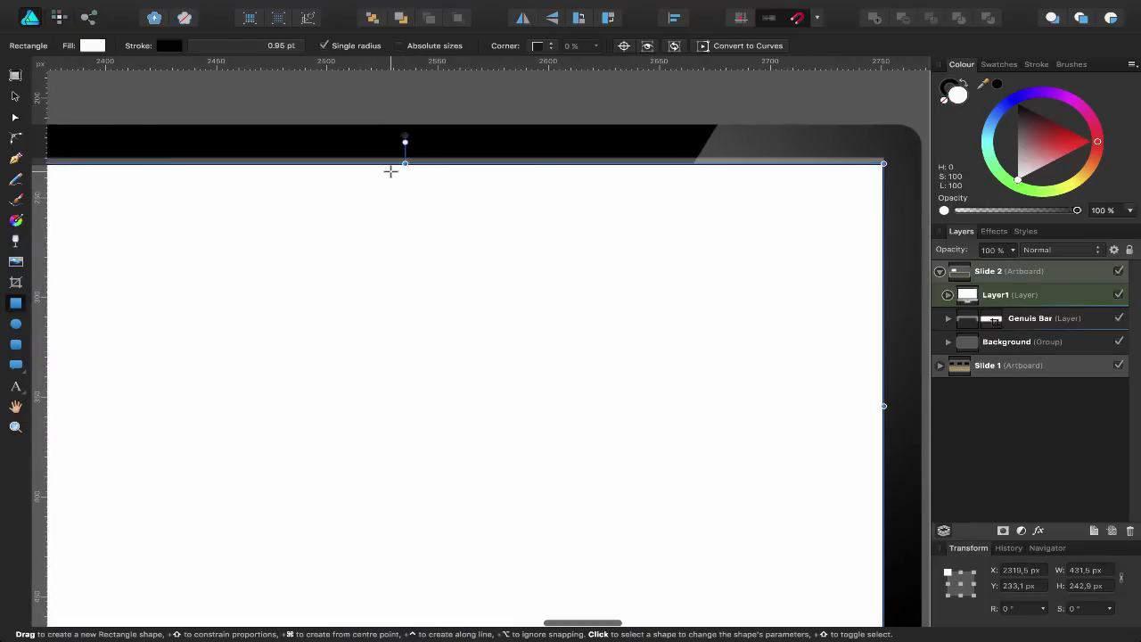
click(947, 89)
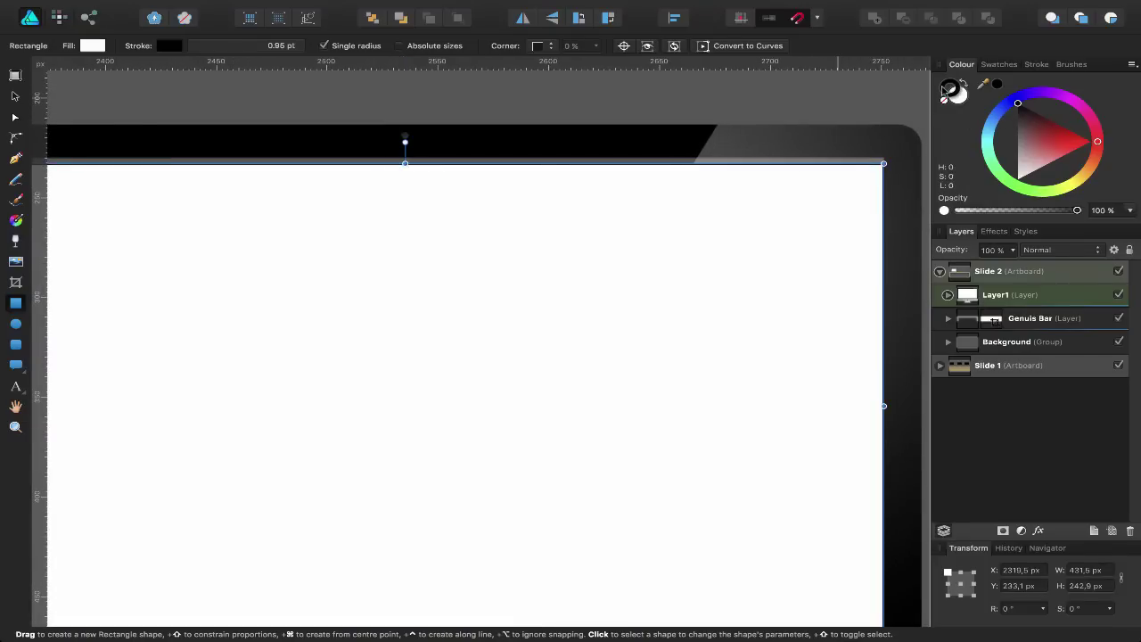
click(943, 105)
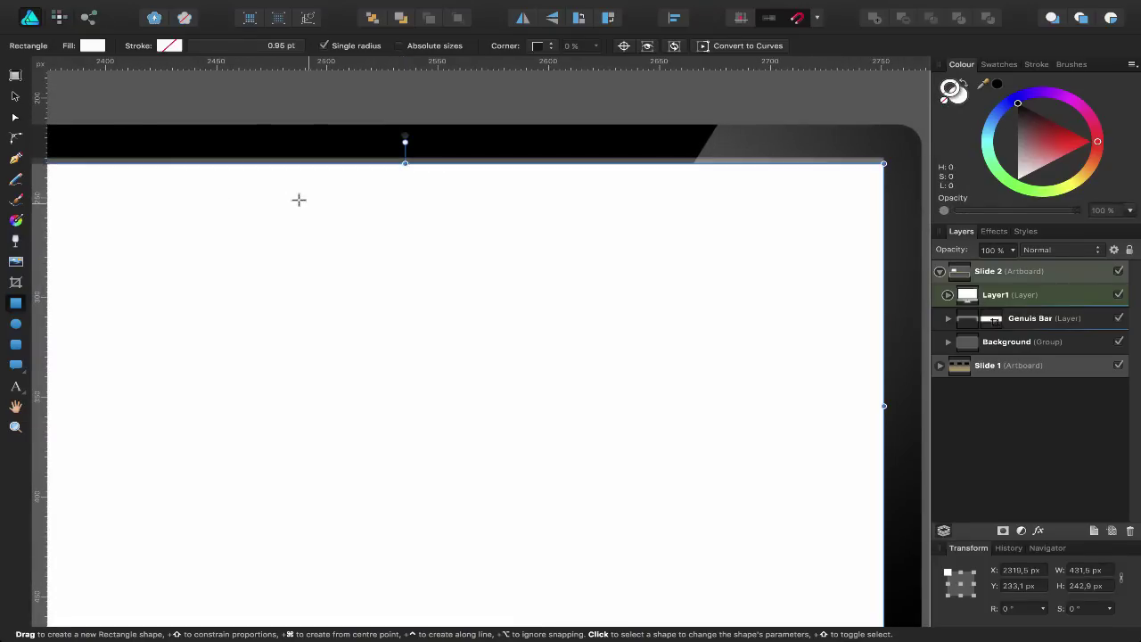
scroll(313, 206, left, 2)
scroll(314, 207, left, 2)
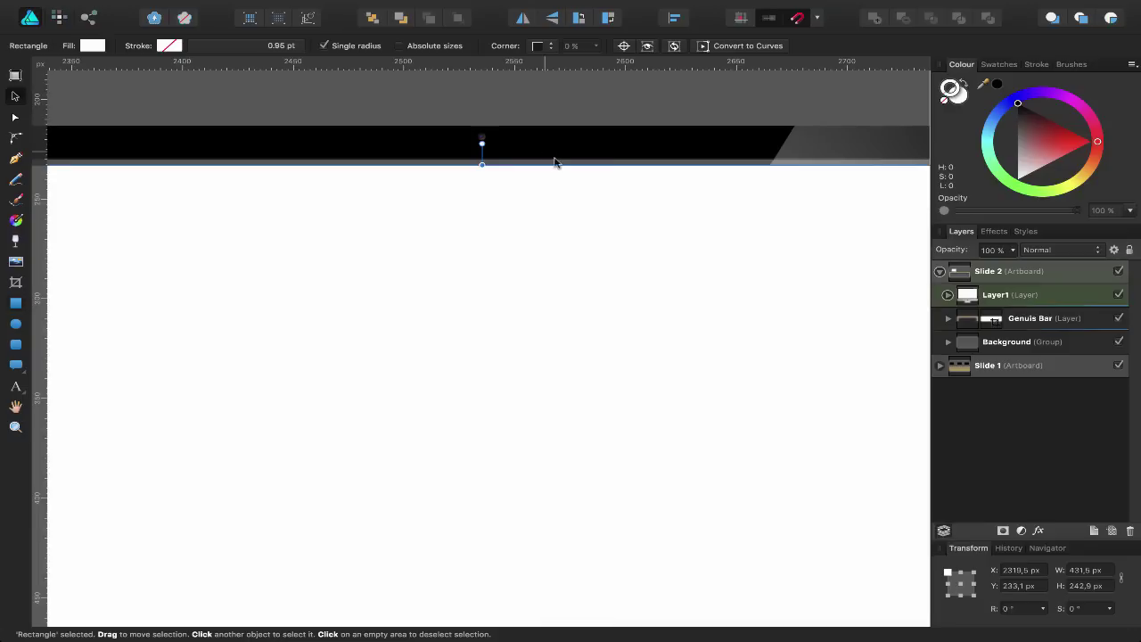
drag(482, 165, 481, 156)
scroll(504, 239, down, 3)
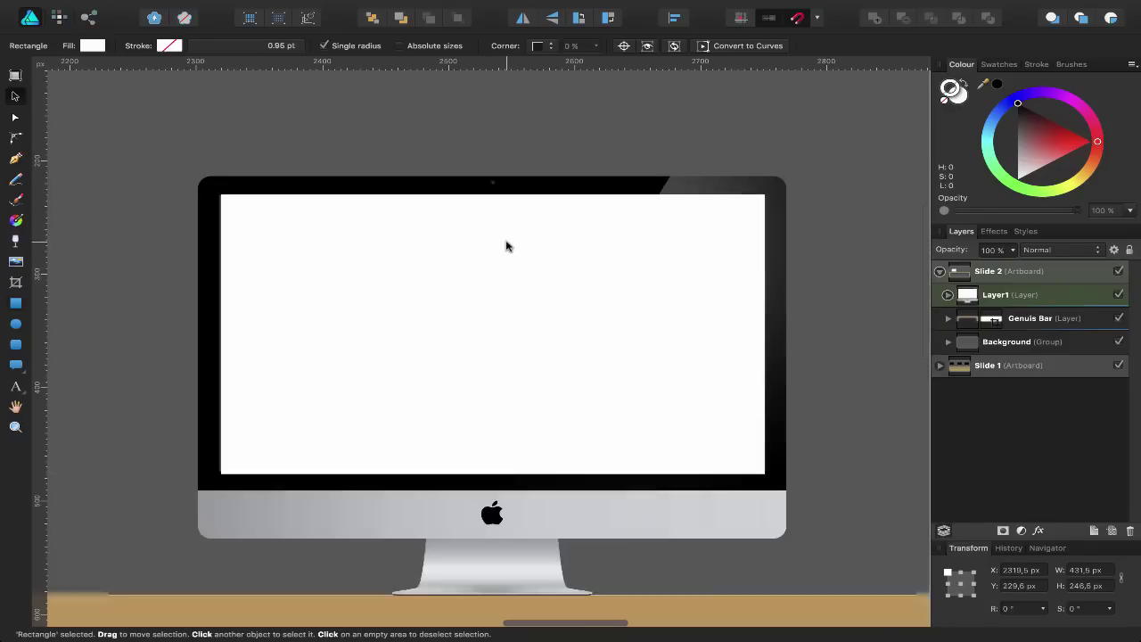
Rename Slide 2's Layer1, which holds the computer image and white screen, as iMac.
click(910, 351)
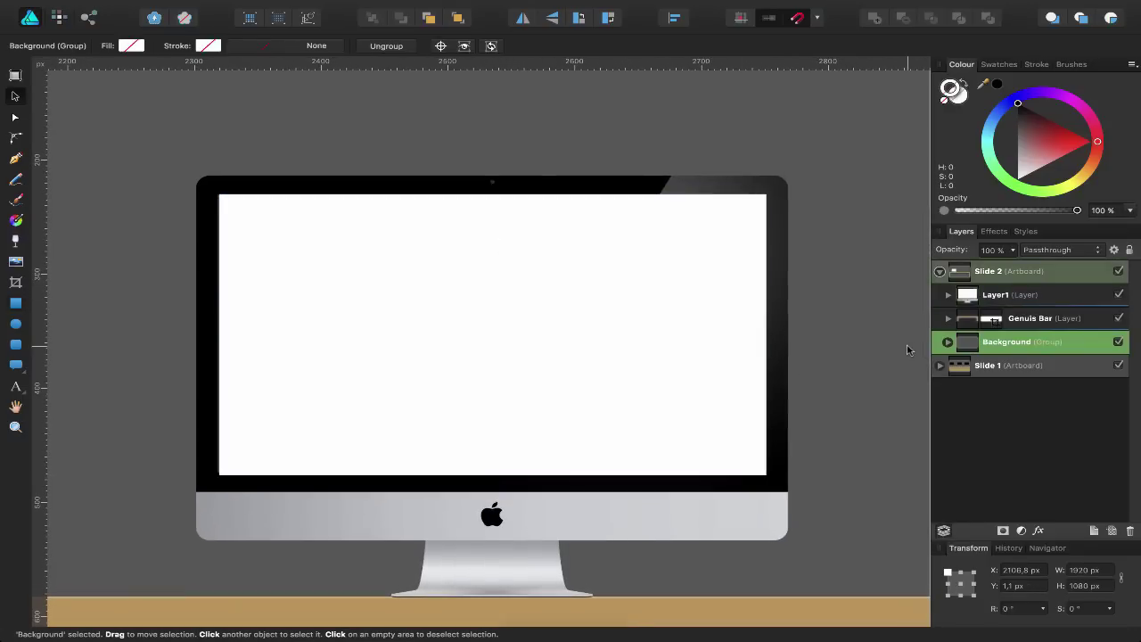
scroll(866, 399, down, 3)
scroll(866, 399, right, 3)
scroll(866, 399, down, 3)
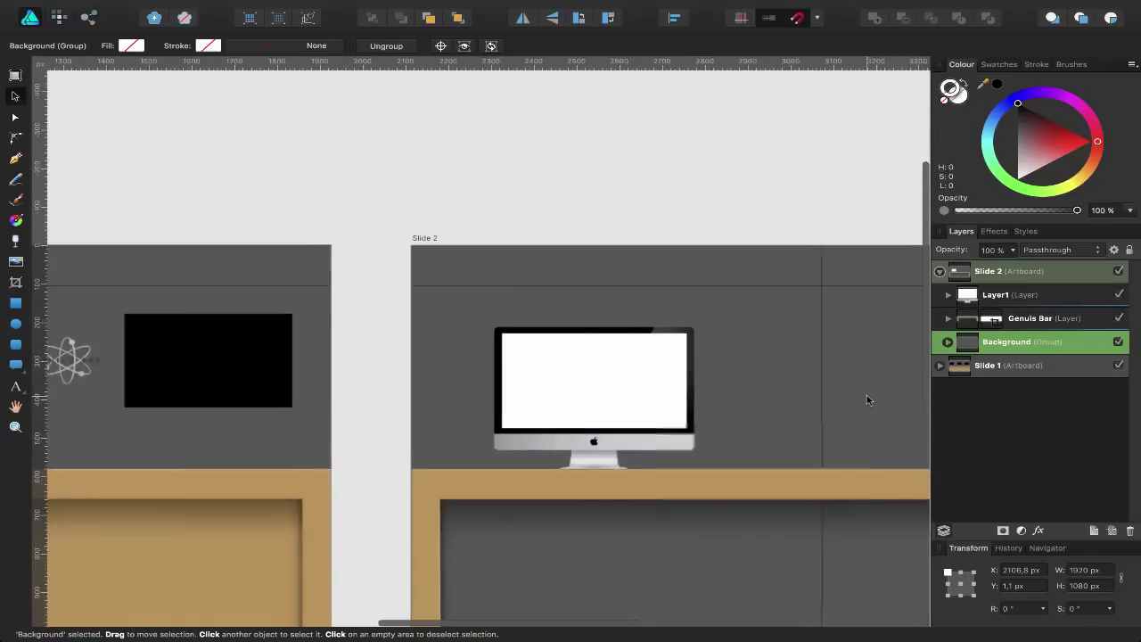
scroll(867, 399, right, 2)
click(1014, 297)
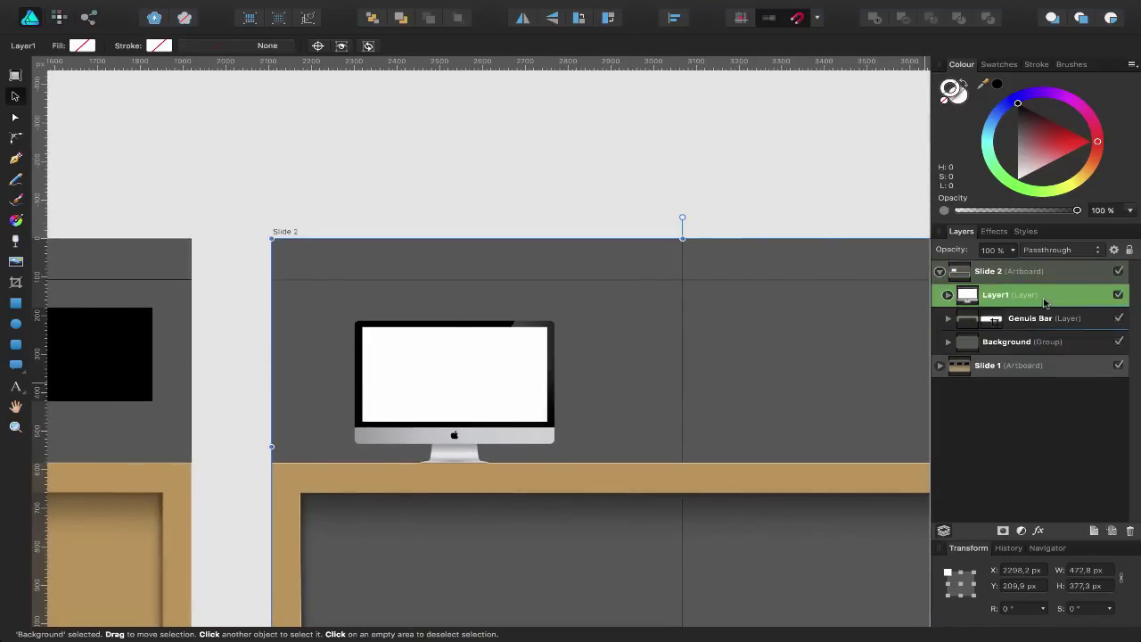
double_click(997, 297)
text(iMac)
key(Return)
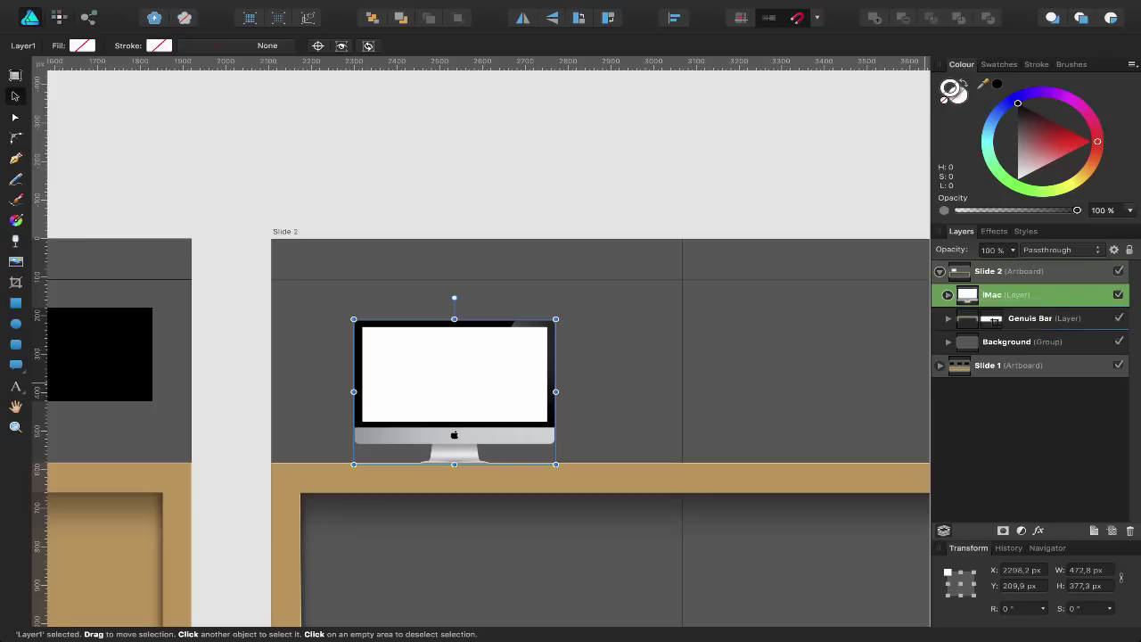
Duplicate the iMac layer and rename the lower of the two layers iMac 2.
scroll(751, 348, right, 5)
scroll(751, 349, down, 2)
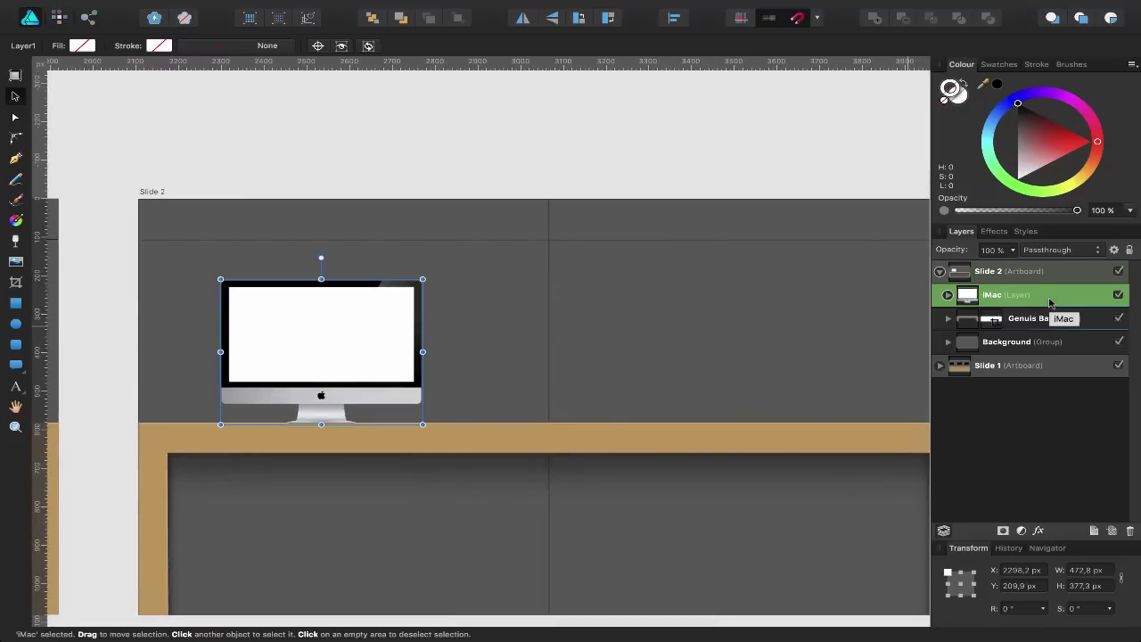
key(super+j)
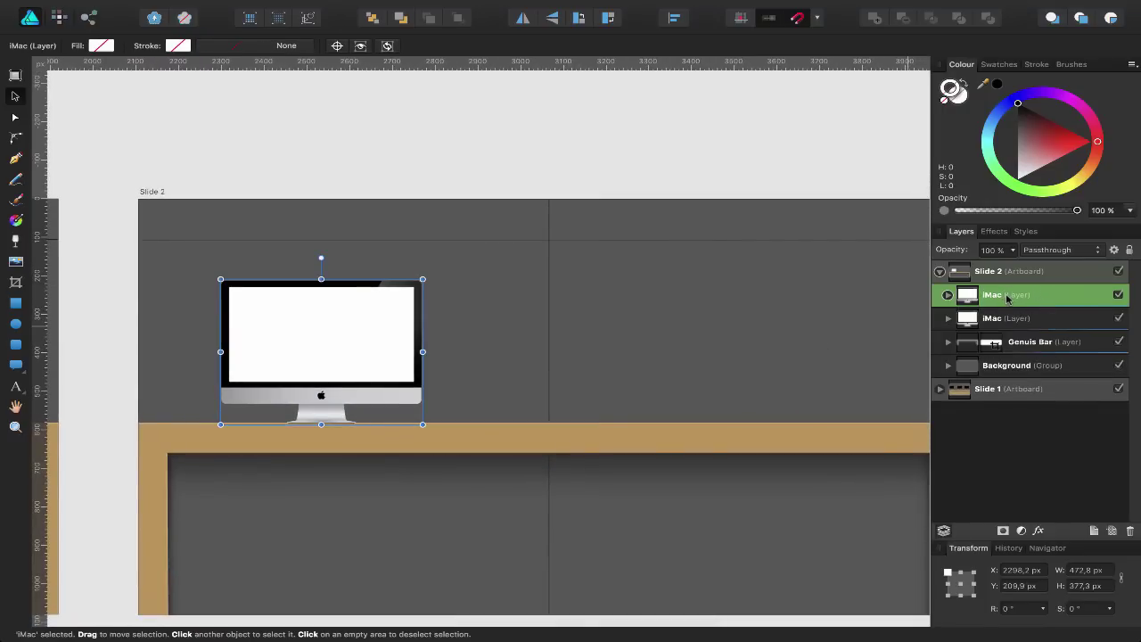
double_click(1007, 295)
double_click(1018, 320)
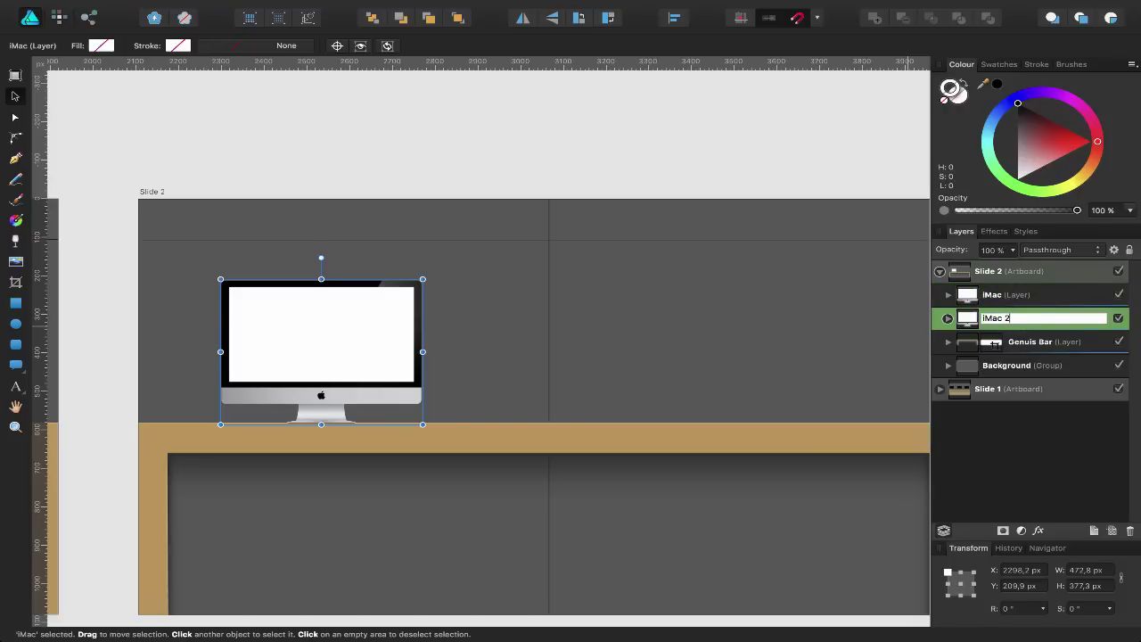
text(2)
key(Return)
Move iMac 2 horizontally to about X 3308 px on the counter's right half, keeping it level with the first iMac.
scroll(471, 272, right, 3)
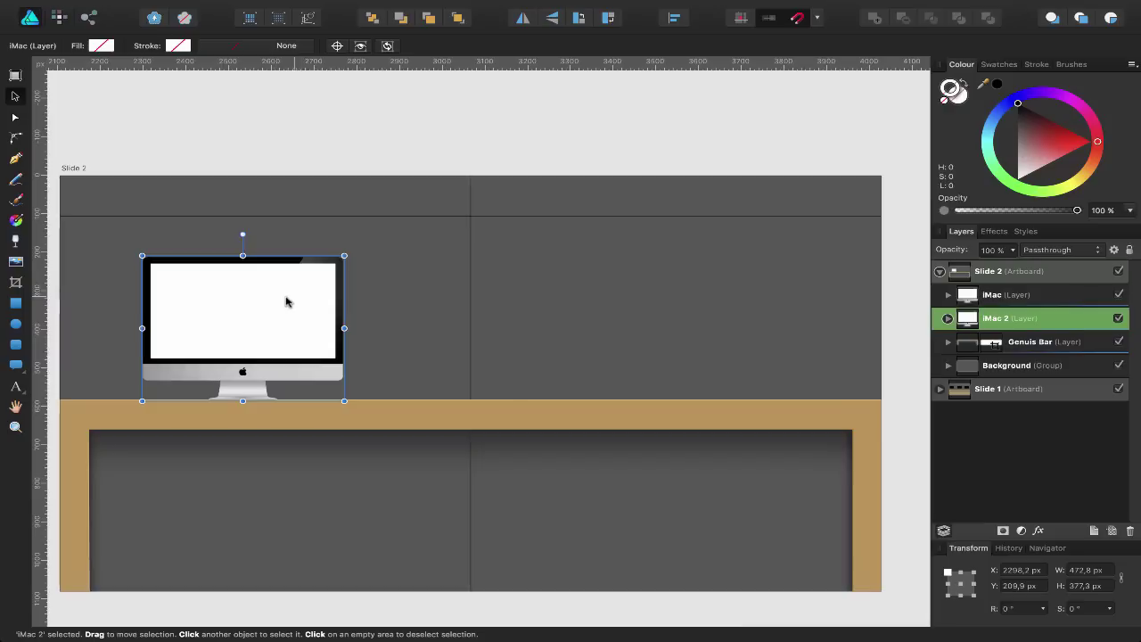
drag(288, 300, 718, 310)
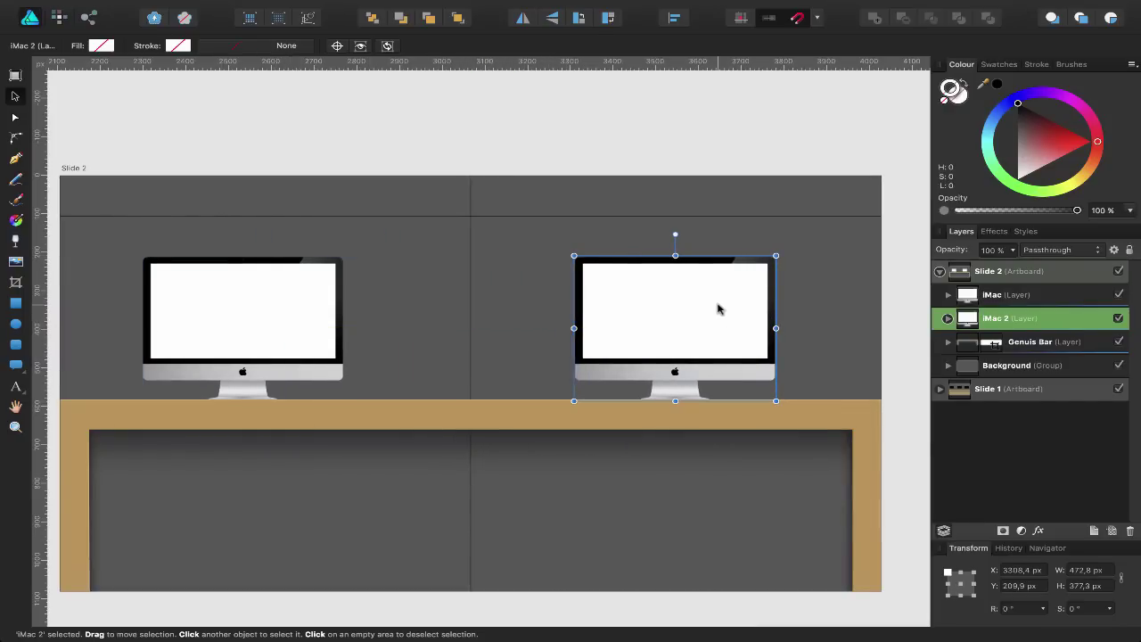
click(1019, 295)
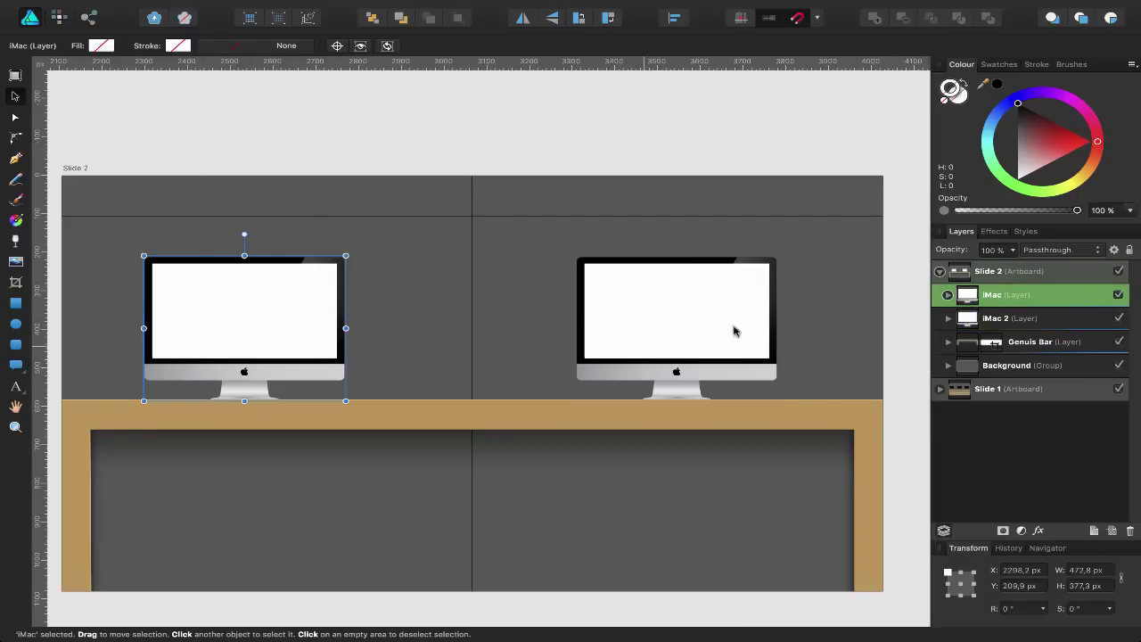
Place ls_affinity_designer_black_text.png in the iMac layer over the left computer.
scroll(670, 336, left, 15)
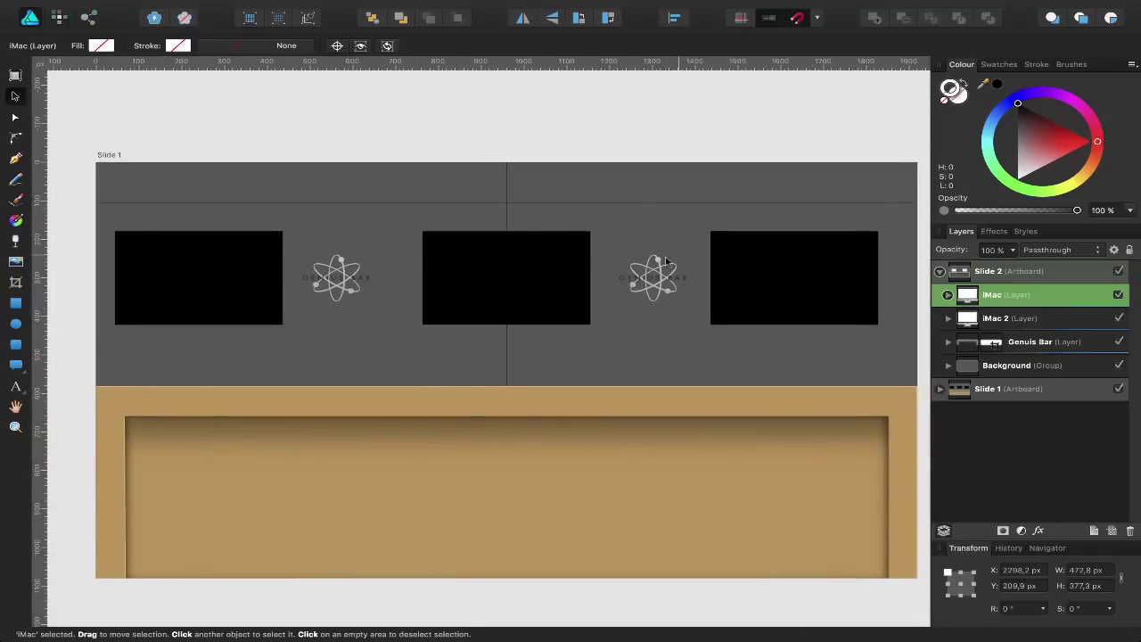
scroll(522, 275, right, 2)
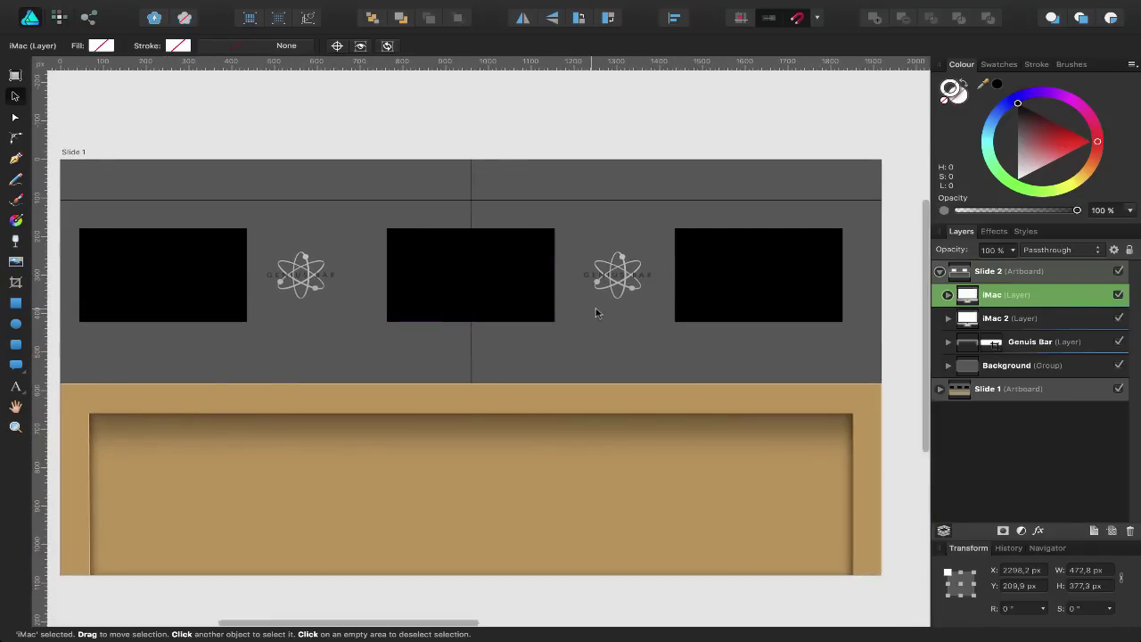
scroll(616, 317, right, 15)
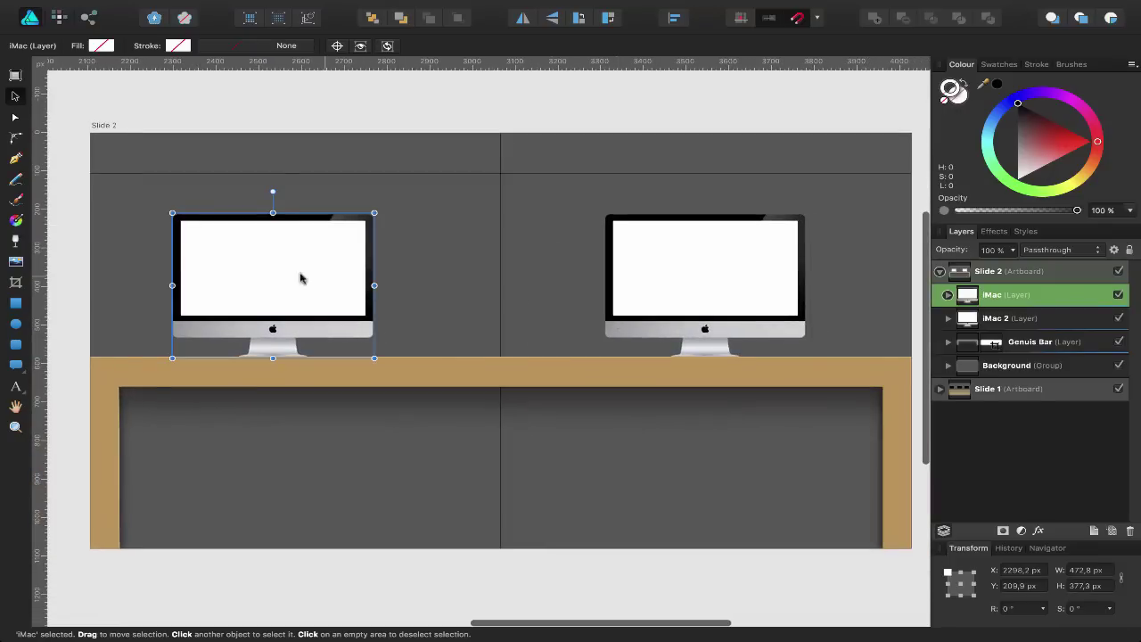
double_click(276, 282)
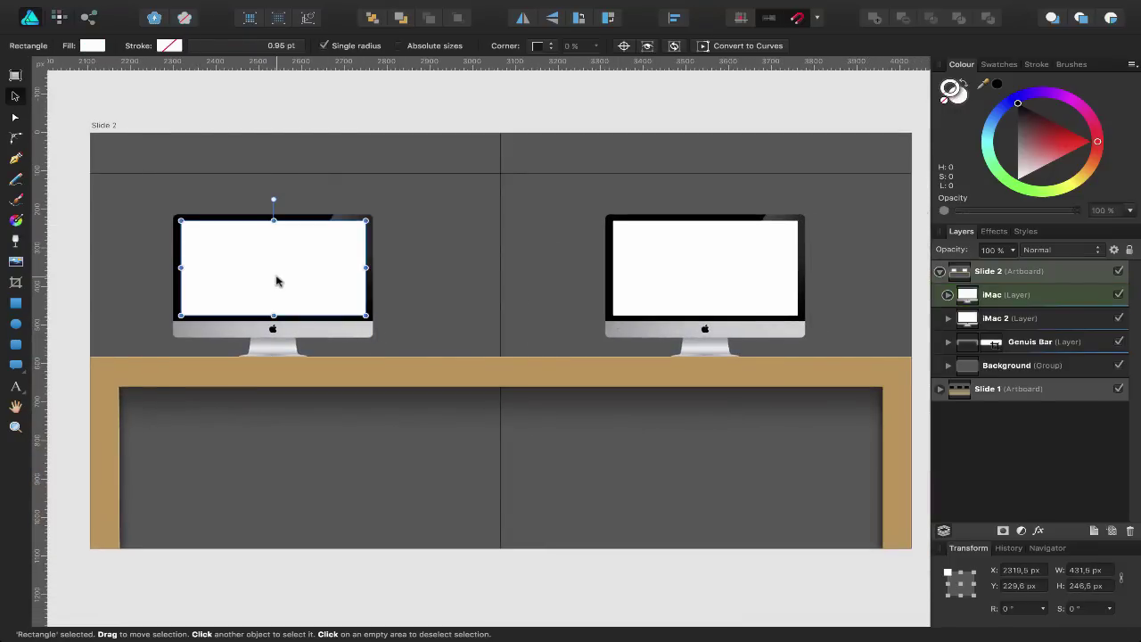
click(1048, 303)
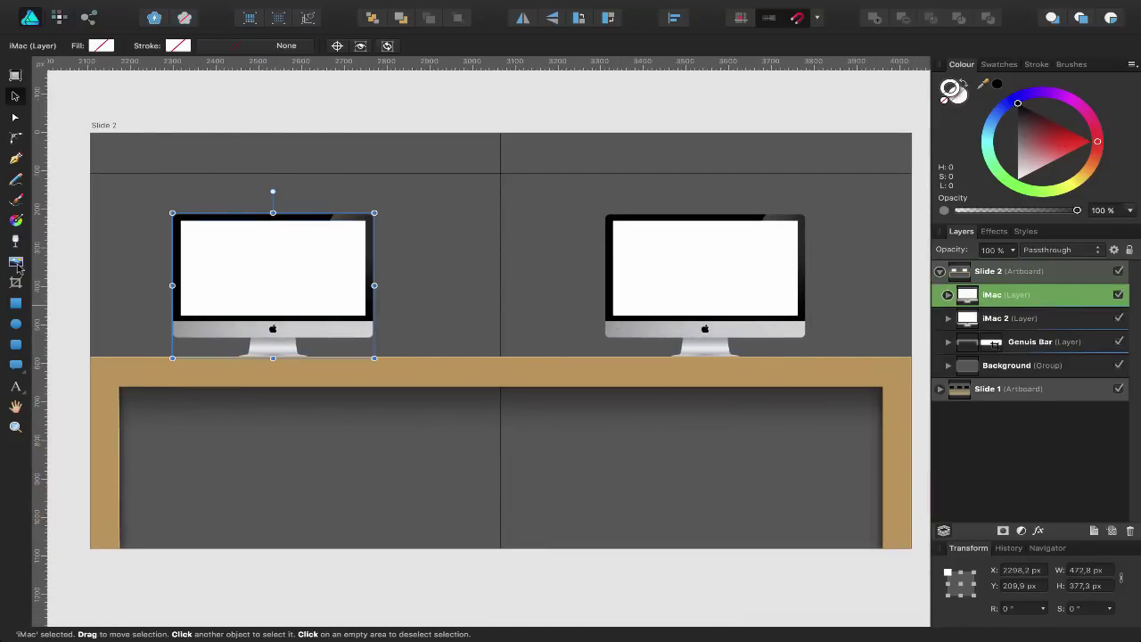
key(super+shift+p)
click(470, 66)
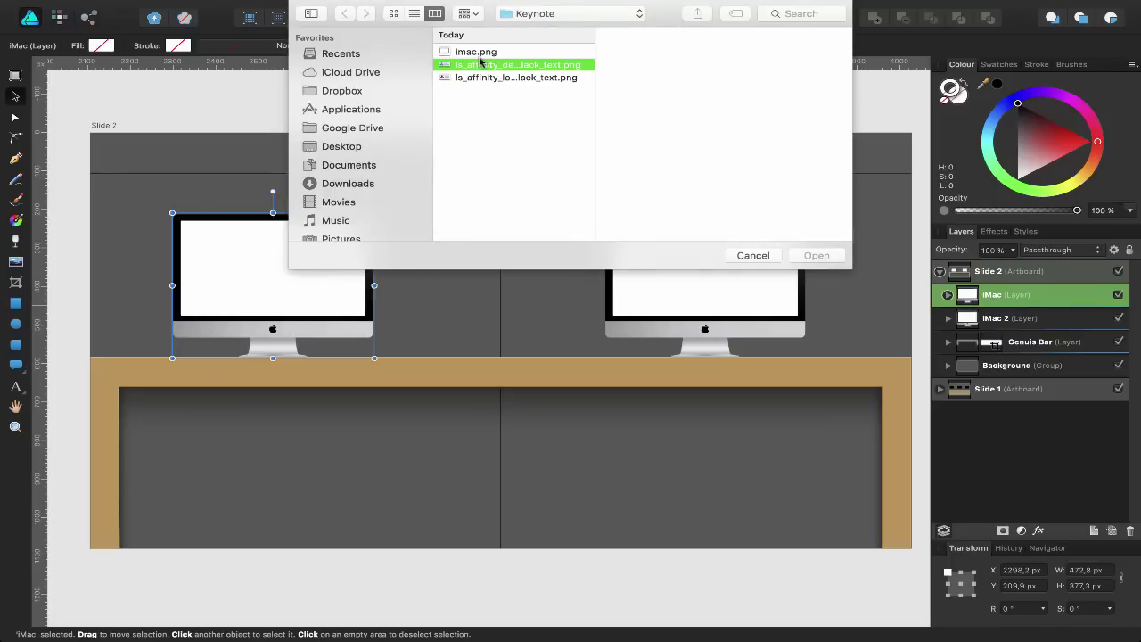
click(816, 255)
Place ls_affinity_logo_black_text.png, the Affinity Photo logo, in the iMac 2 layer near the right computer at 1025 × 437 px.
click(1038, 318)
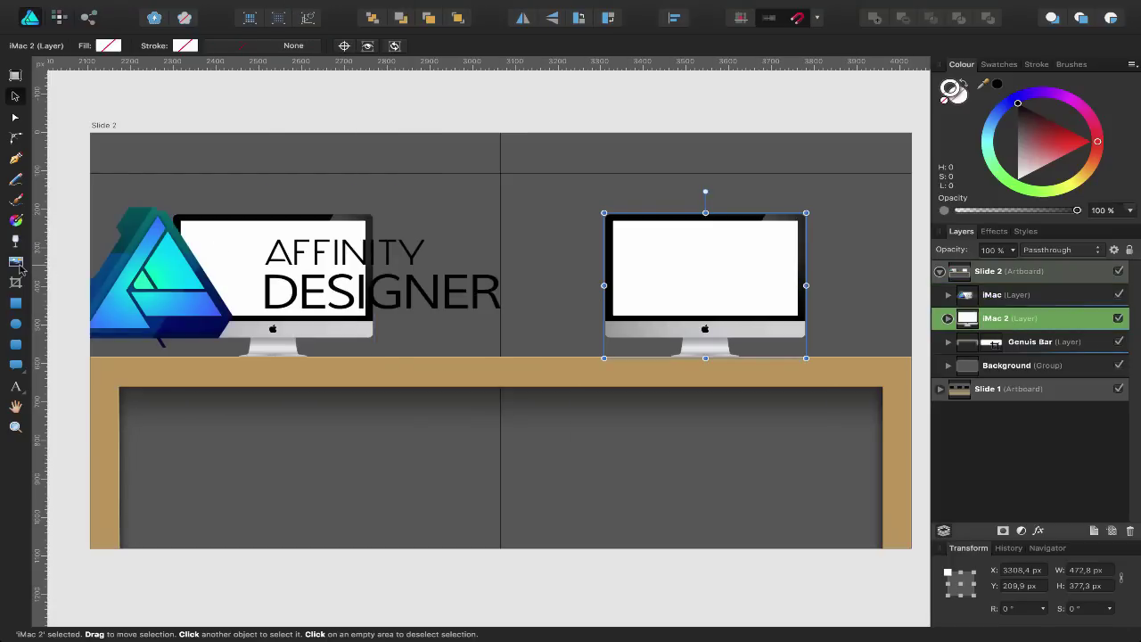
click(18, 264)
click(526, 78)
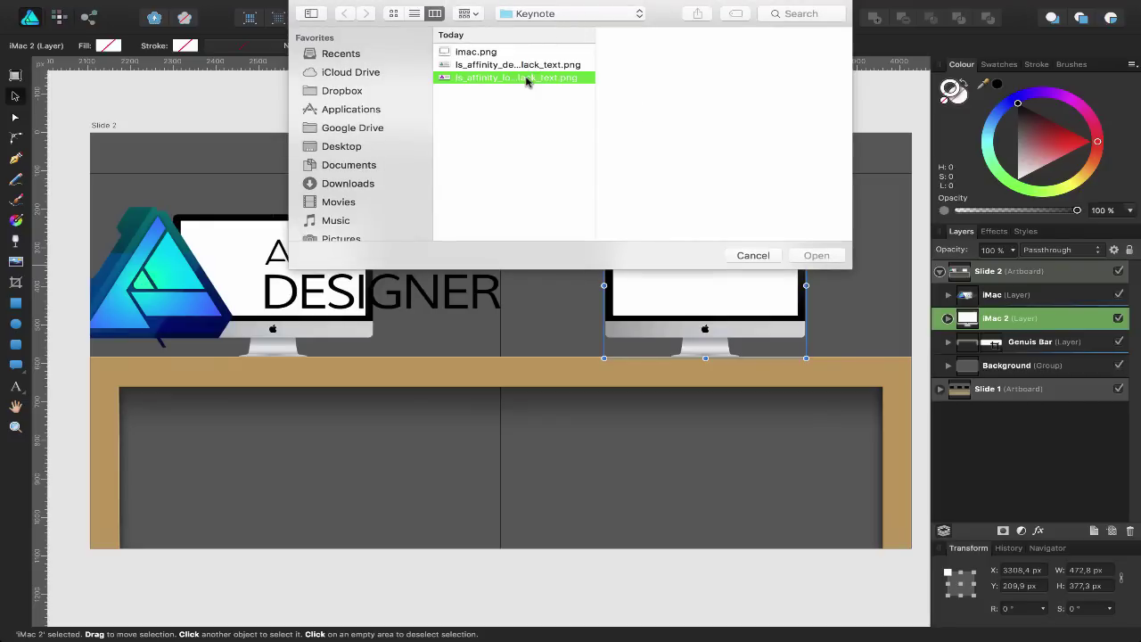
click(819, 255)
click(627, 274)
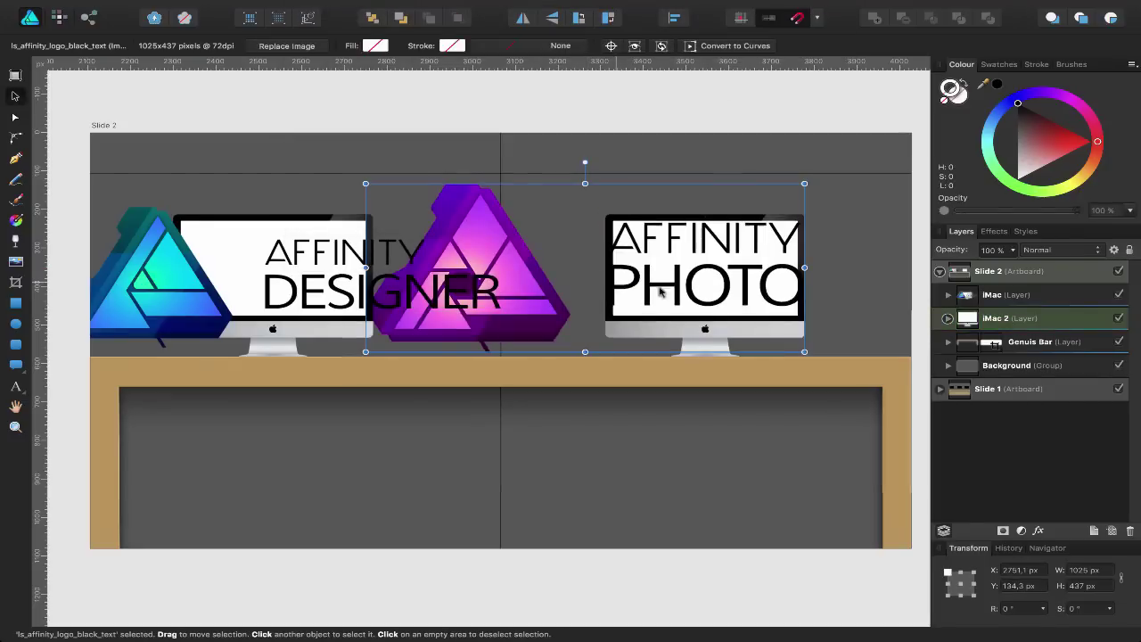
Scale both Affinity logos down together, the Designer logo to about 409 × 145 px, and select the Designer logo alone.
click(276, 285)
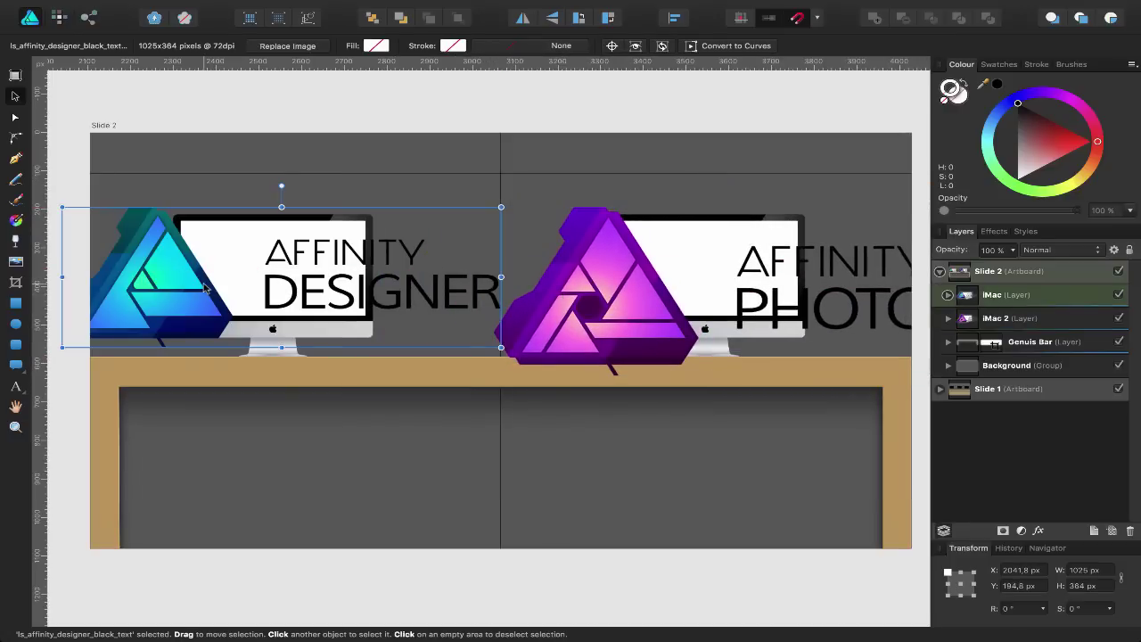
shift+click(600, 272)
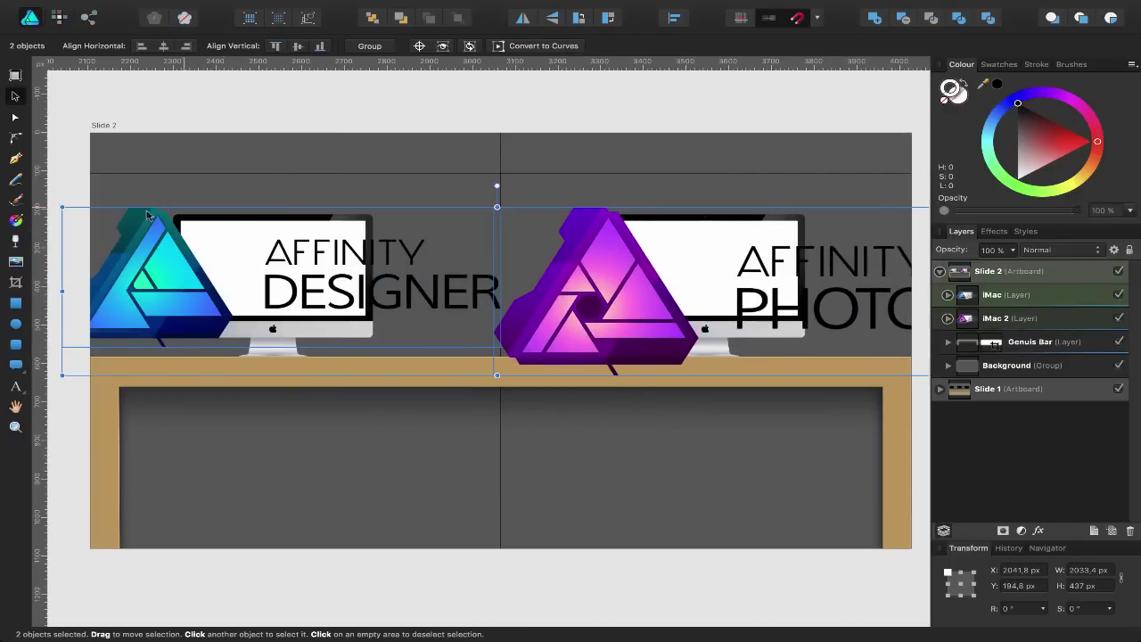
drag(62, 207, 312, 312)
click(458, 191)
click(443, 294)
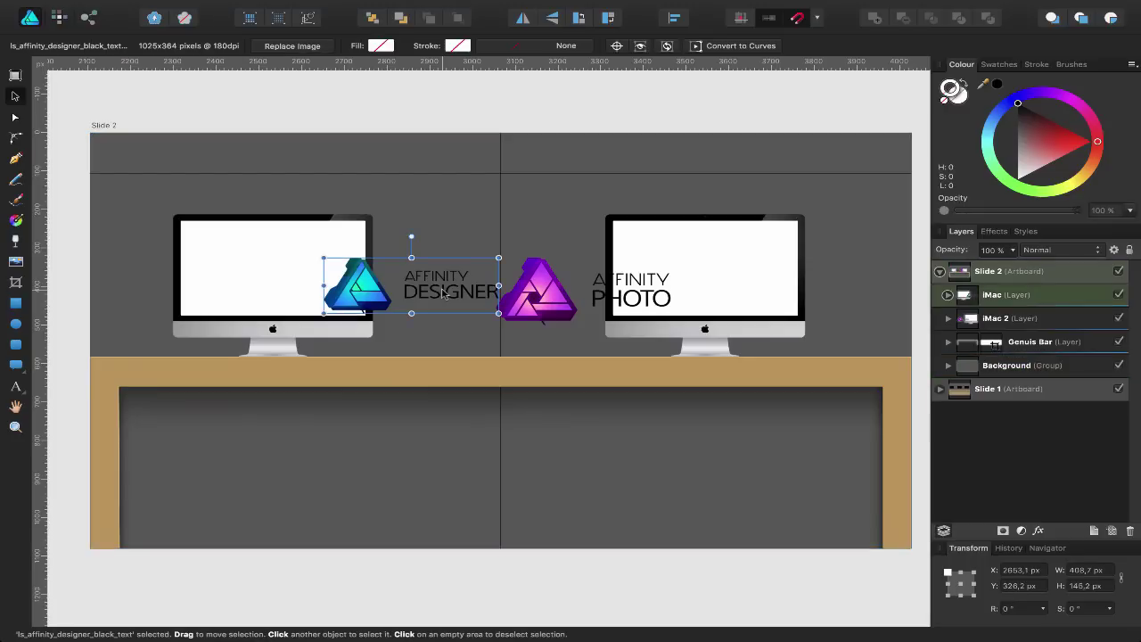
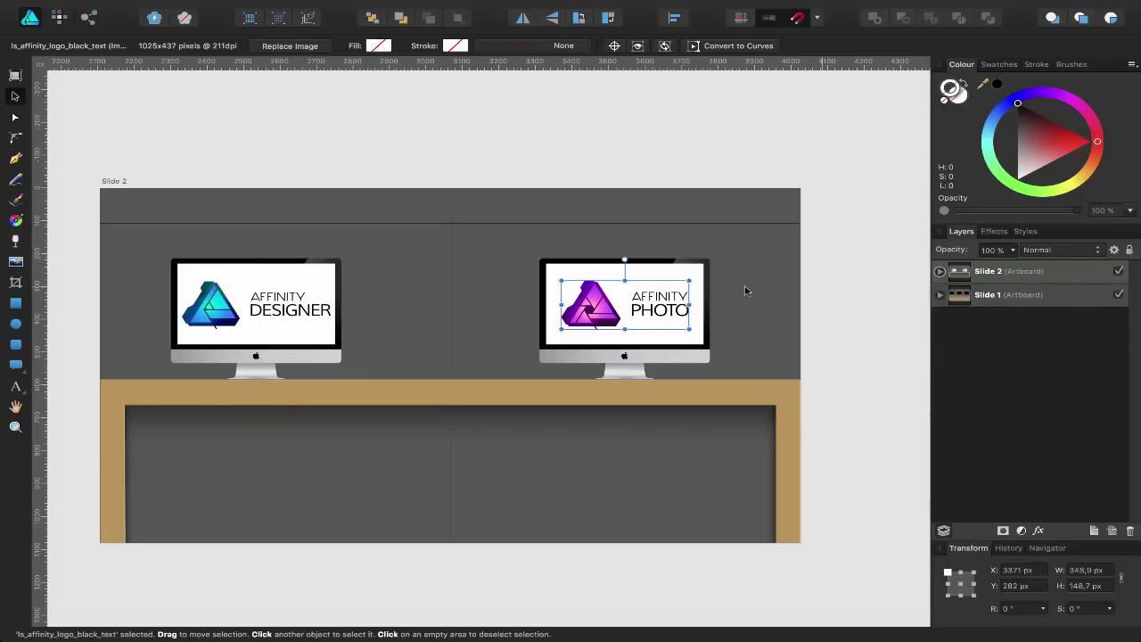
Bring the Slide 1 artboard into view and examine its left and middle black screen rectangles.
click(1015, 294)
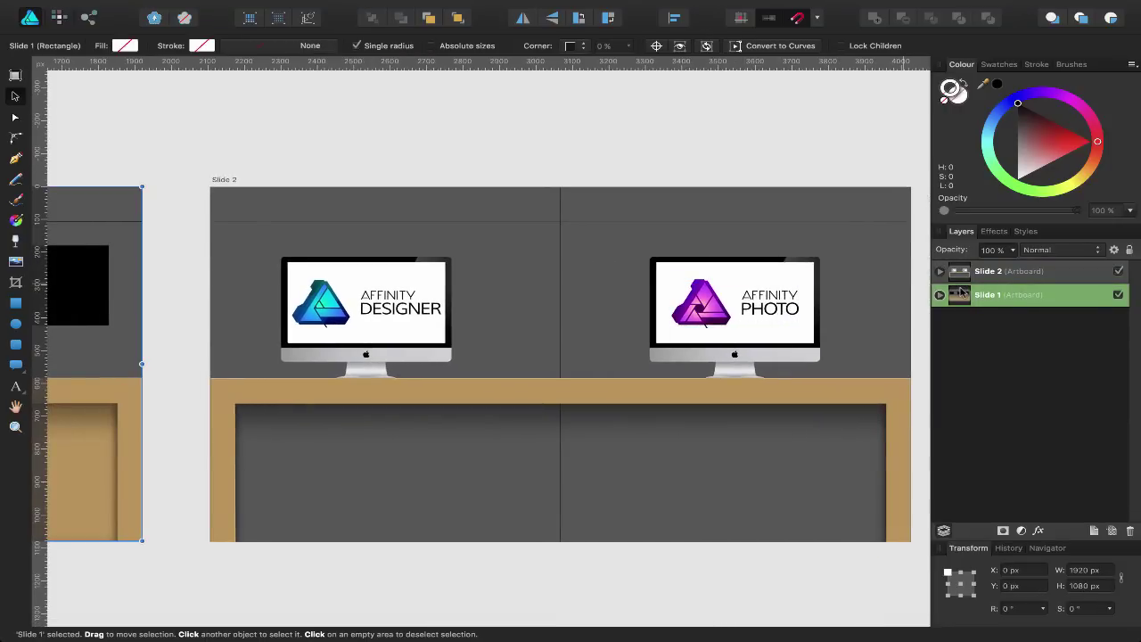
double_click(962, 294)
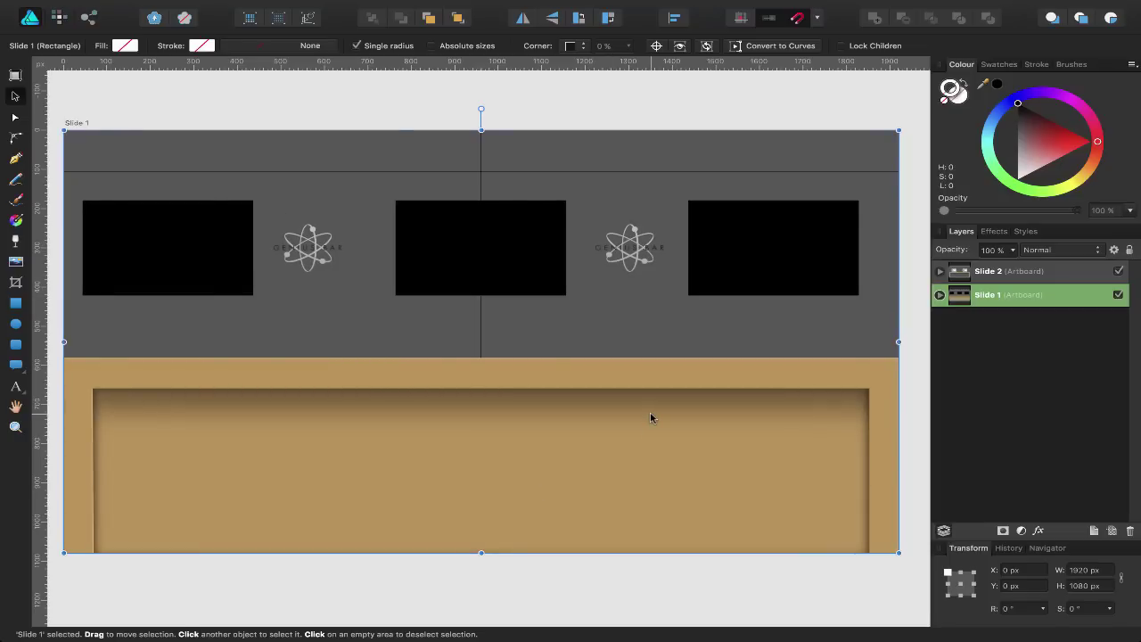
click(214, 224)
click(555, 230)
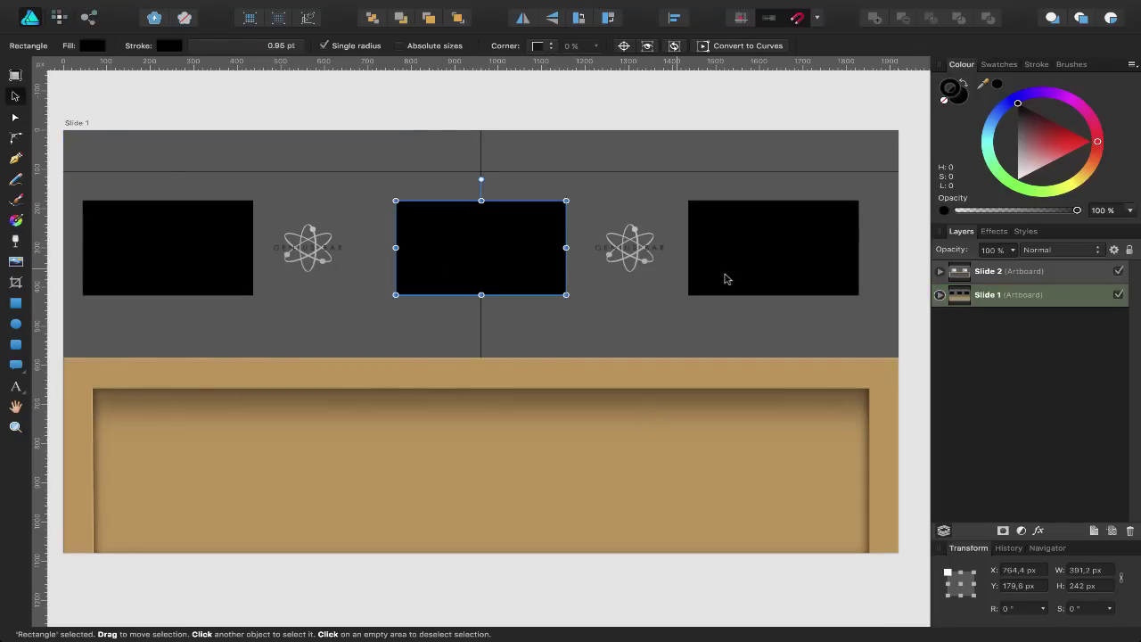
Examine the Slide 2 artboard's counter and the Affinity logos on both iMacs, and compare it with the Slide 1 artboard.
click(576, 365)
click(963, 302)
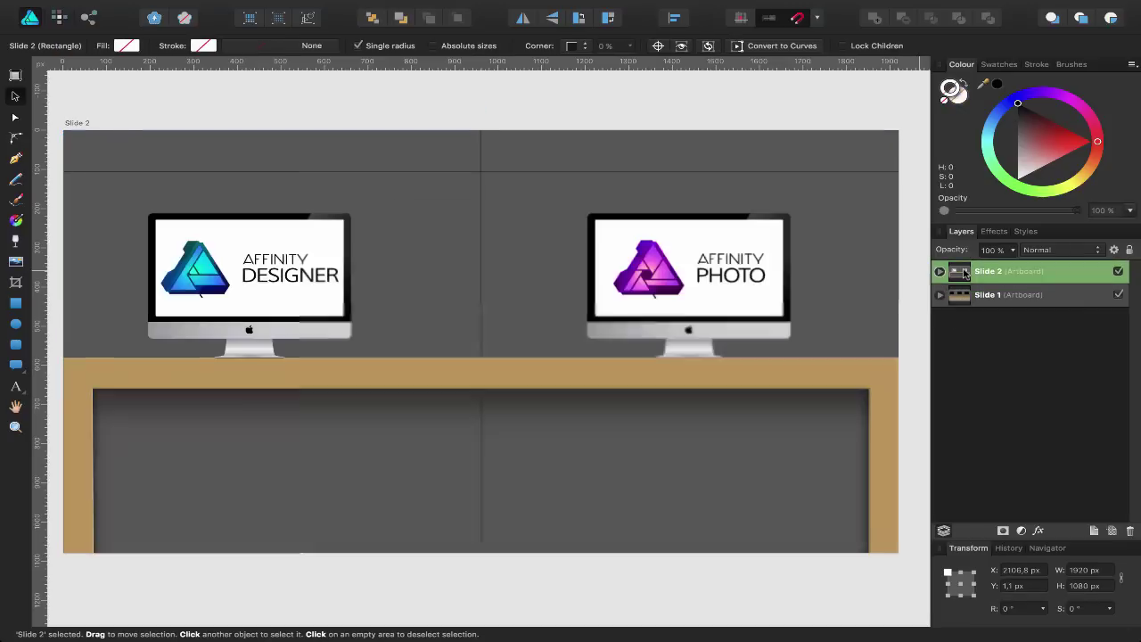
click(968, 274)
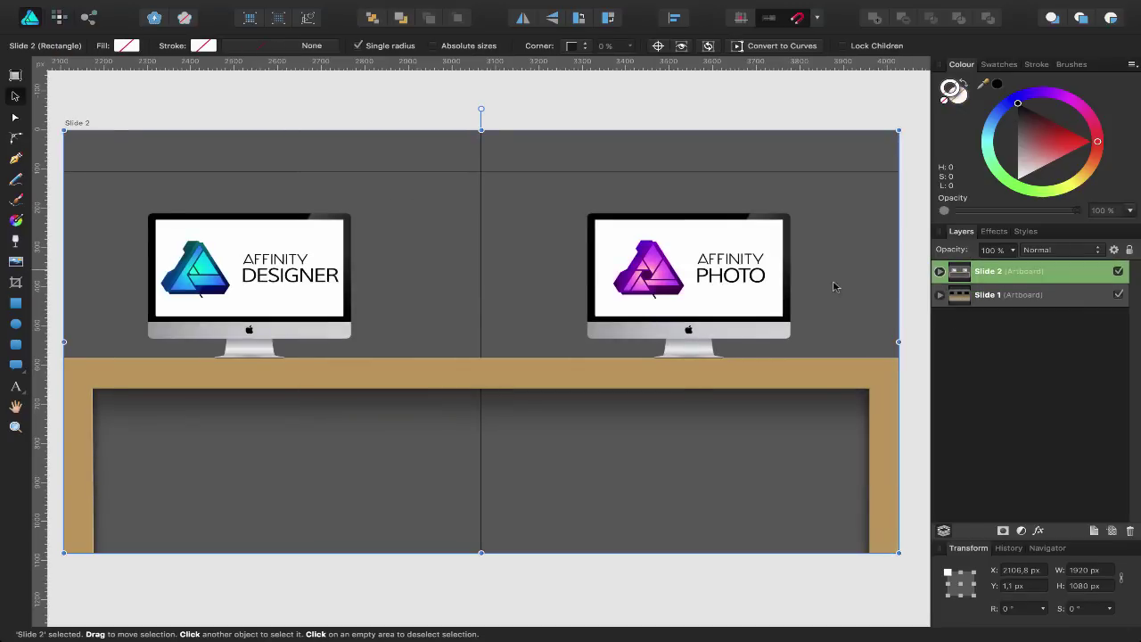
click(405, 372)
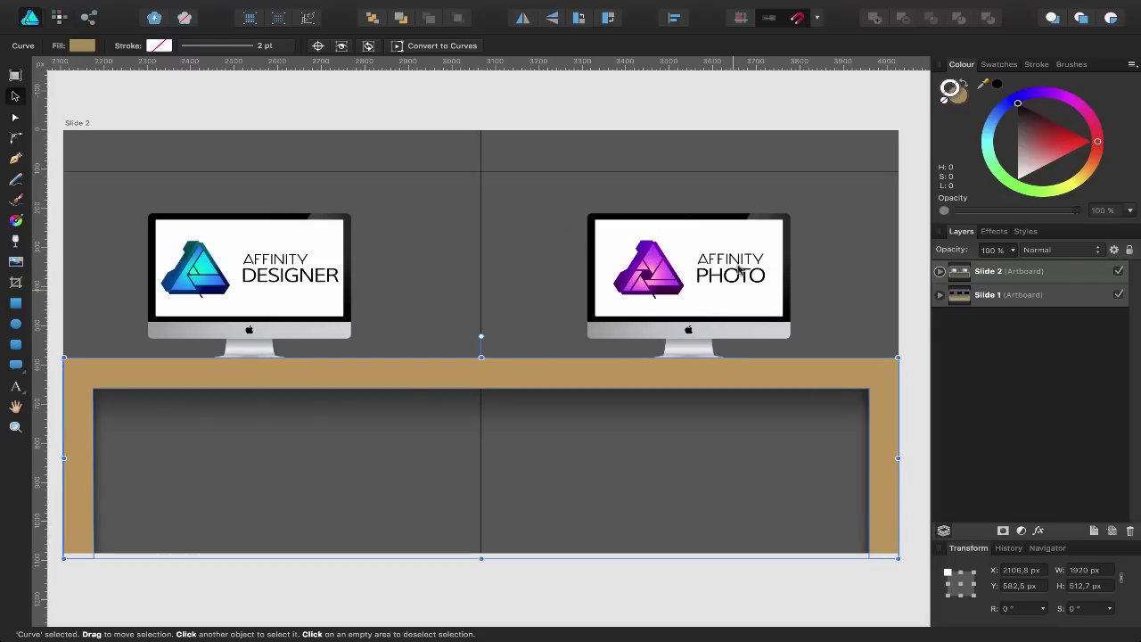
click(236, 266)
click(680, 273)
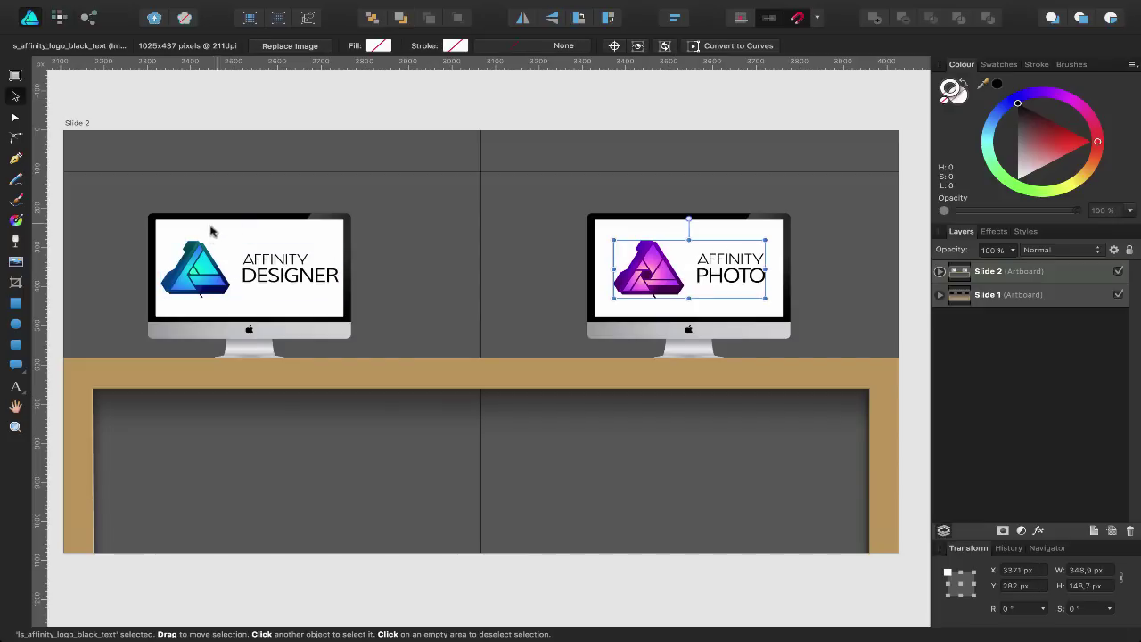
click(212, 278)
click(667, 268)
scroll(667, 273, down, 3)
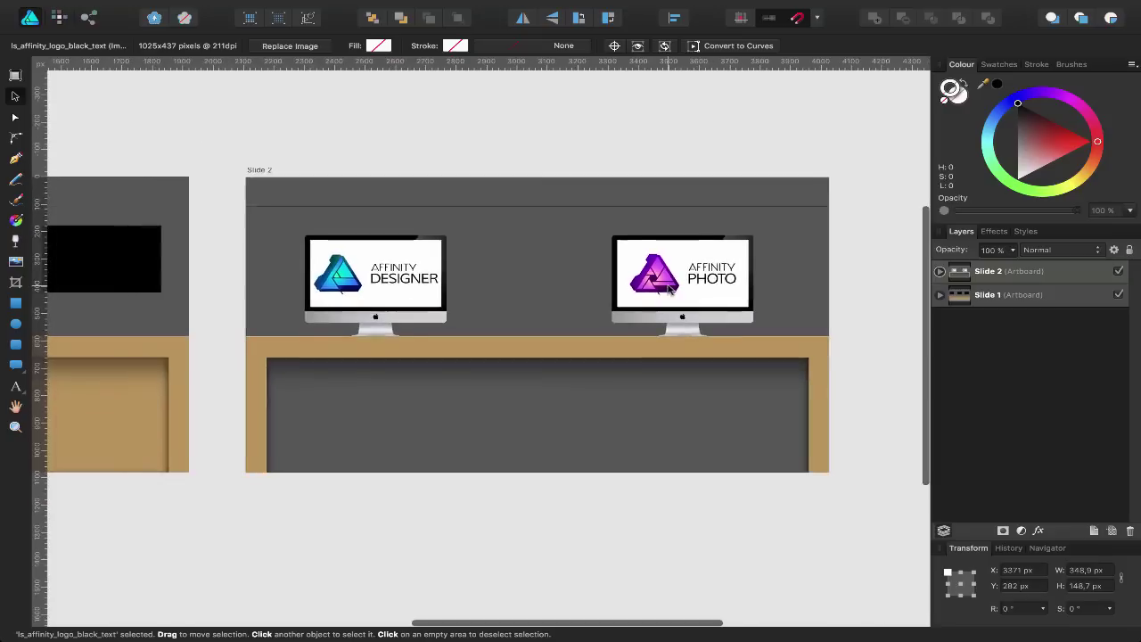
scroll(669, 291, down, 5)
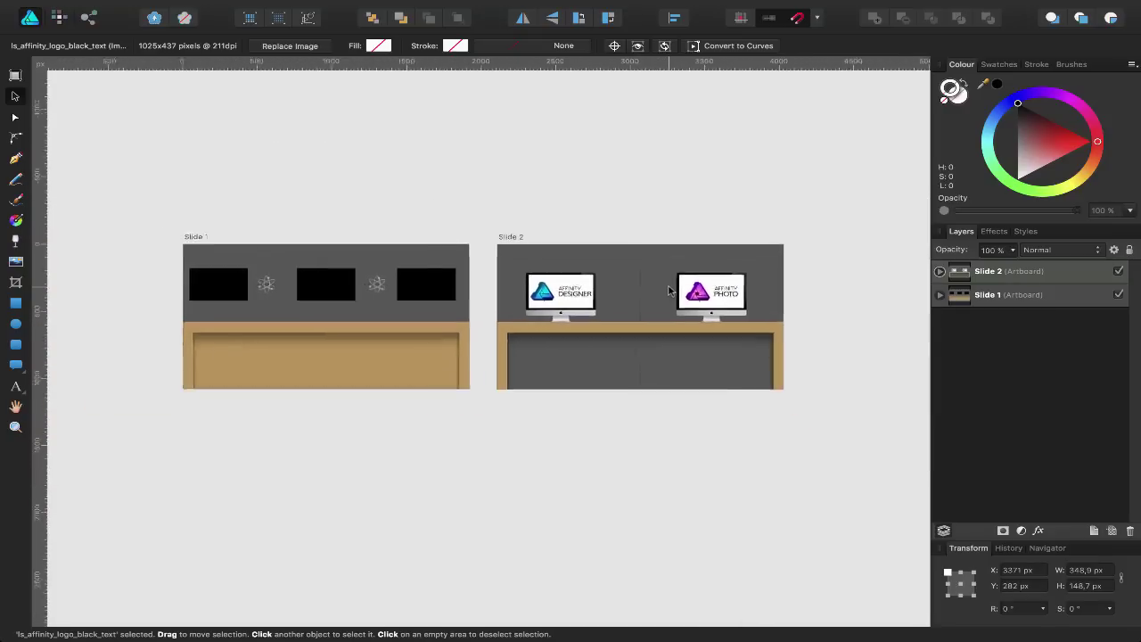
scroll(669, 290, up, 2)
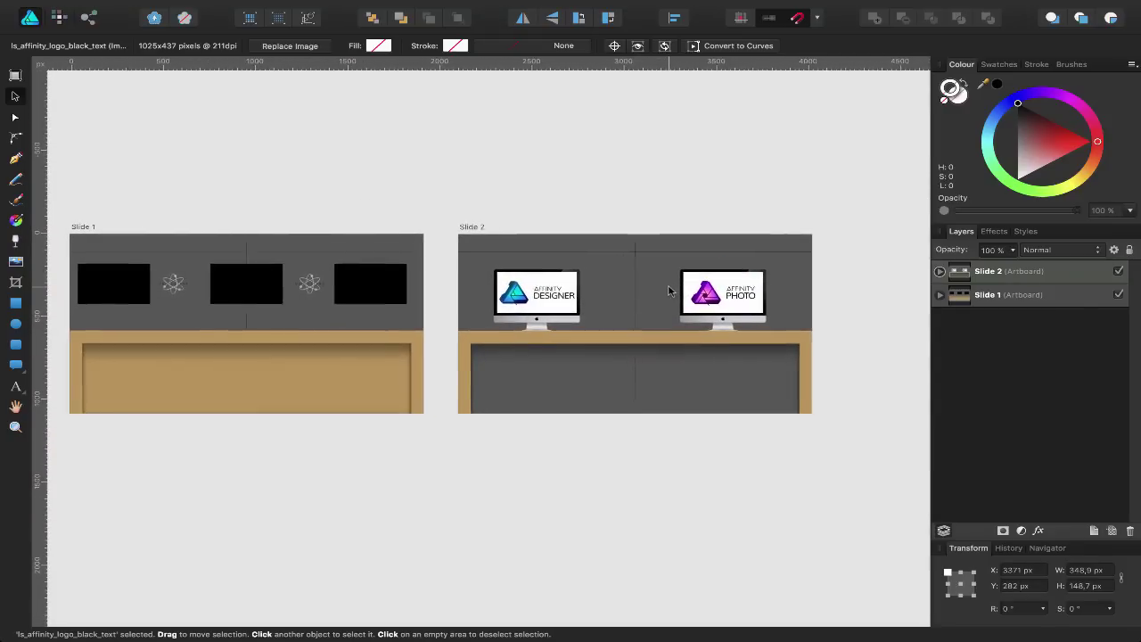
Review the elements shared or separate between artboards: the backgrounds, Slide 1's three black screens and the Genuis Bar Logo group.
click(574, 144)
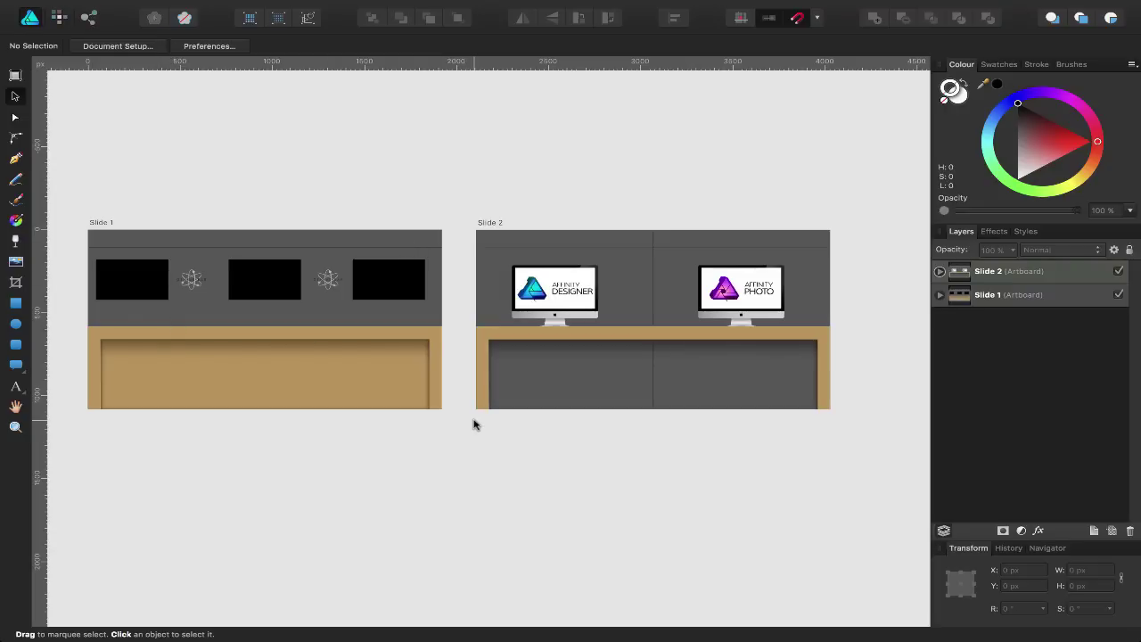
click(630, 277)
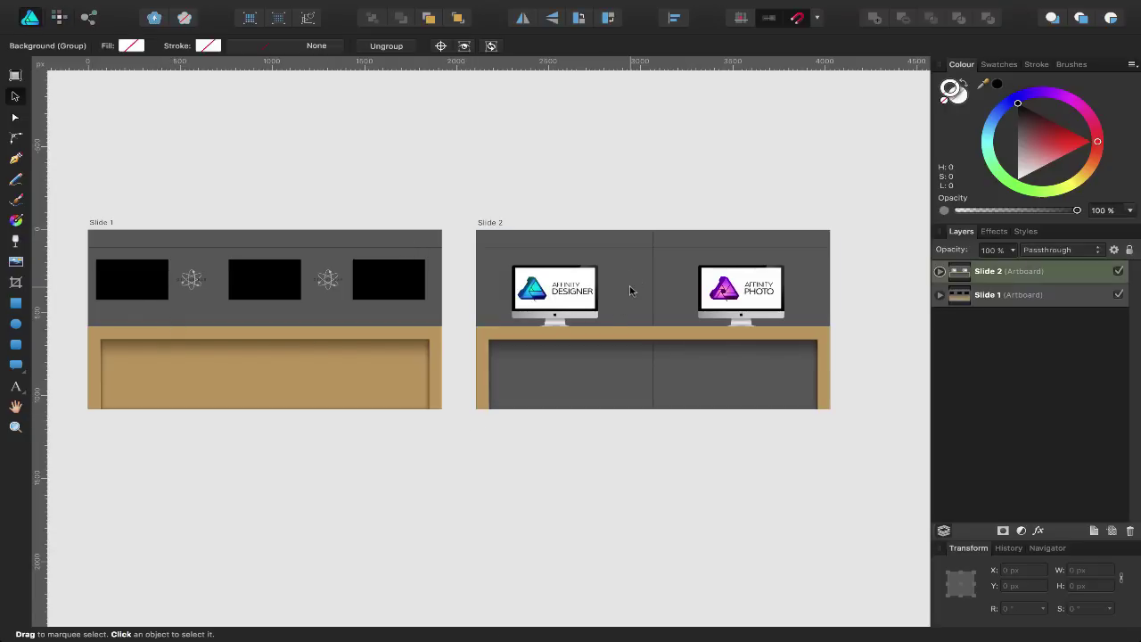
click(304, 238)
click(565, 237)
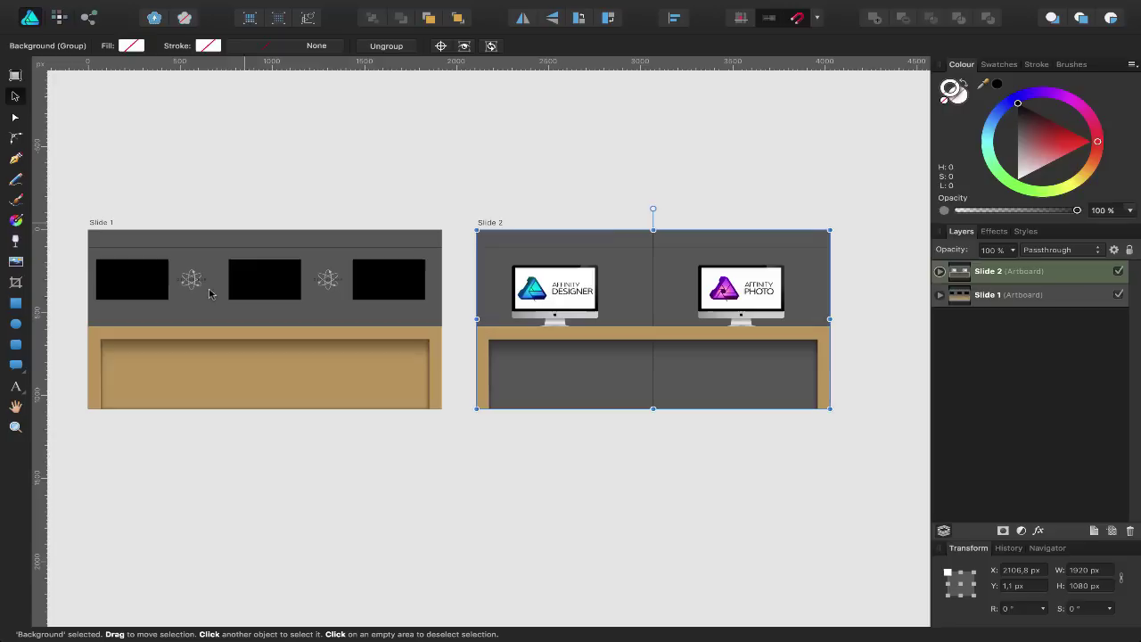
click(314, 223)
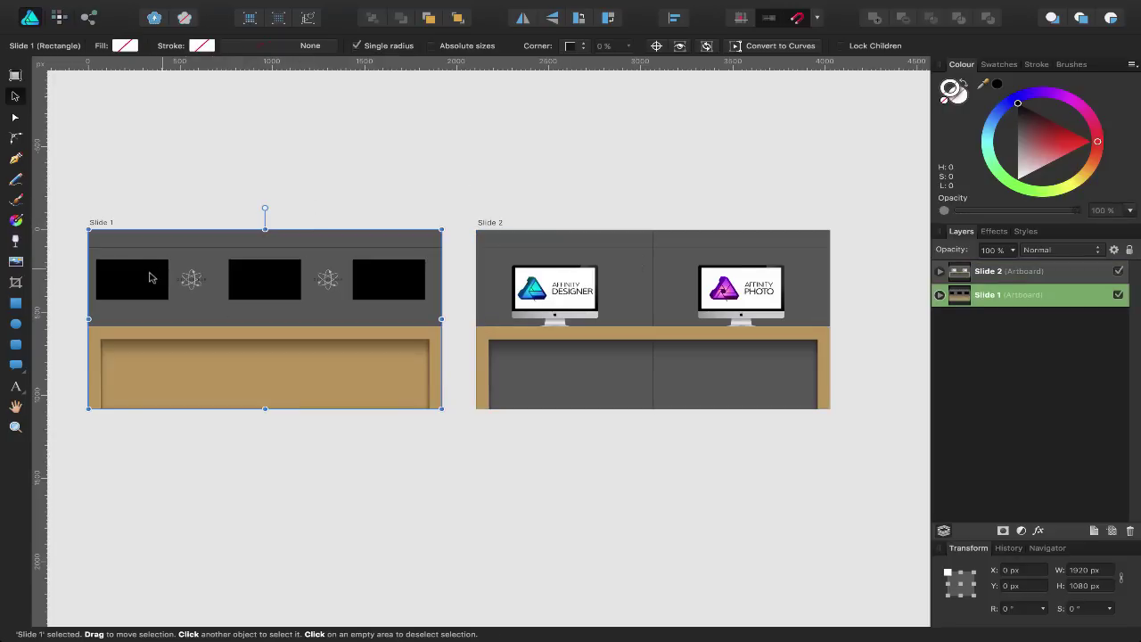
click(136, 282)
click(272, 288)
click(413, 288)
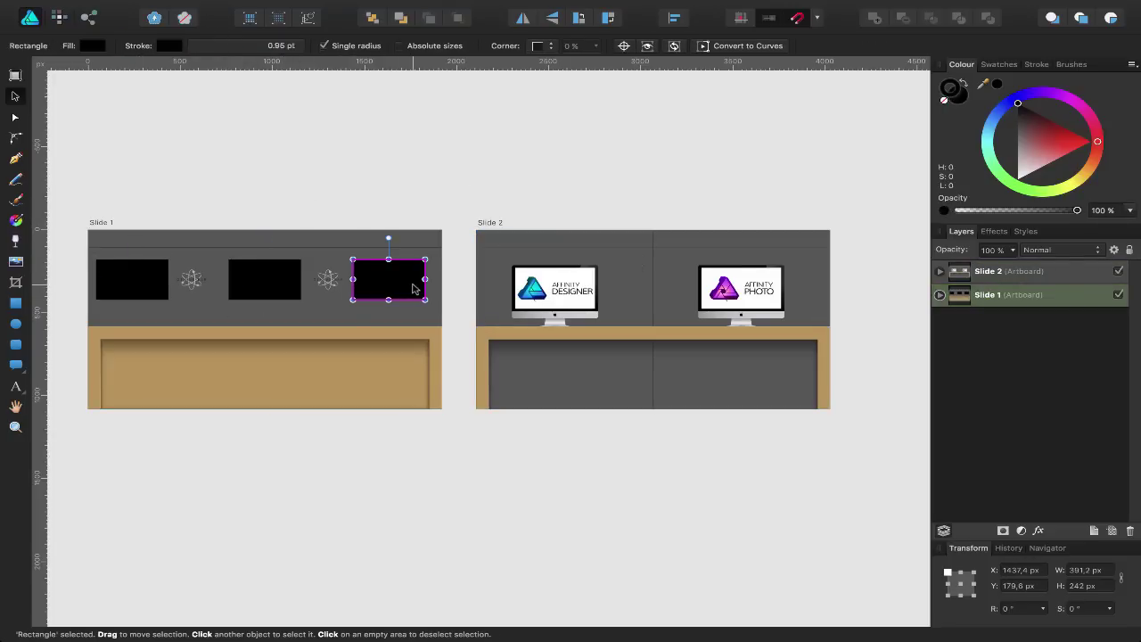
click(153, 280)
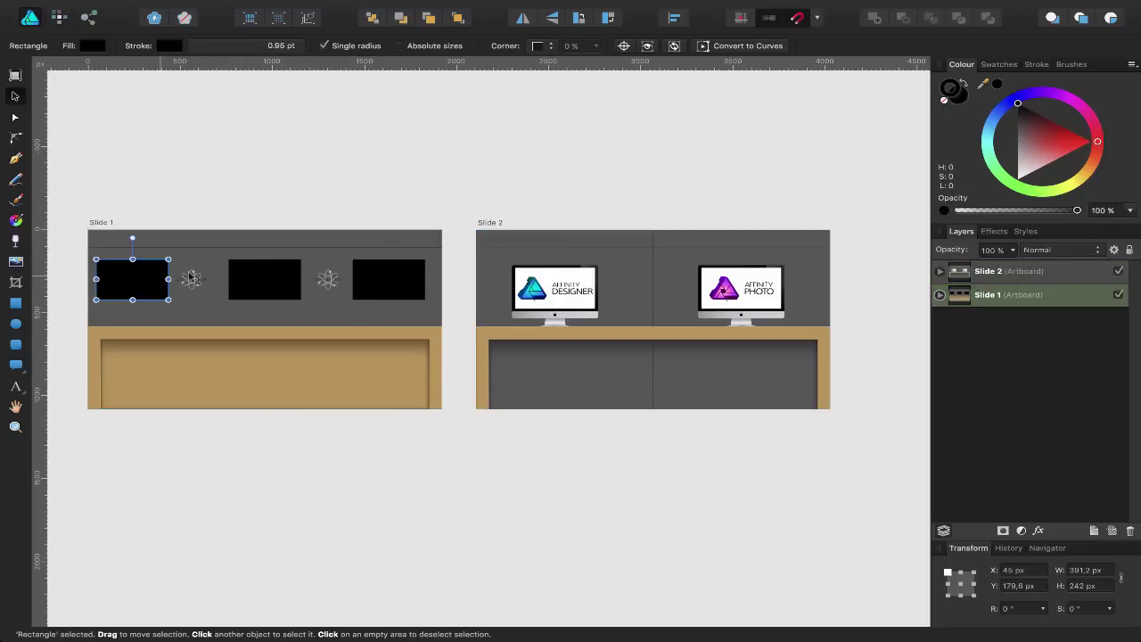
click(194, 279)
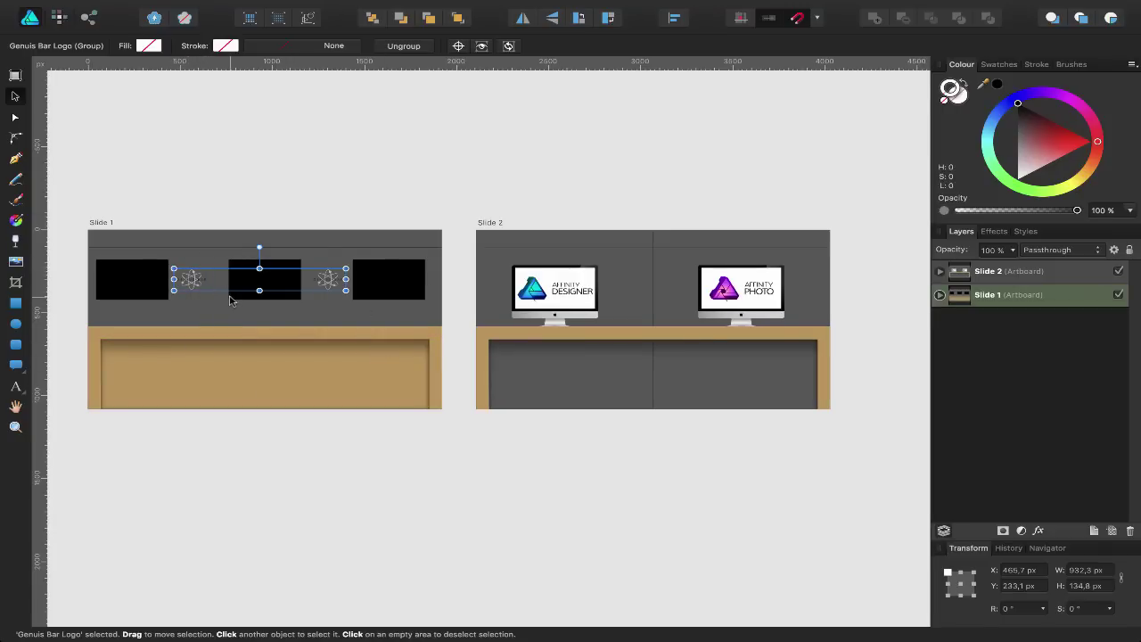
Switch to the Export Persona and check the exported images in the Slide 1 and Slide 2 folders in Finder.
click(90, 18)
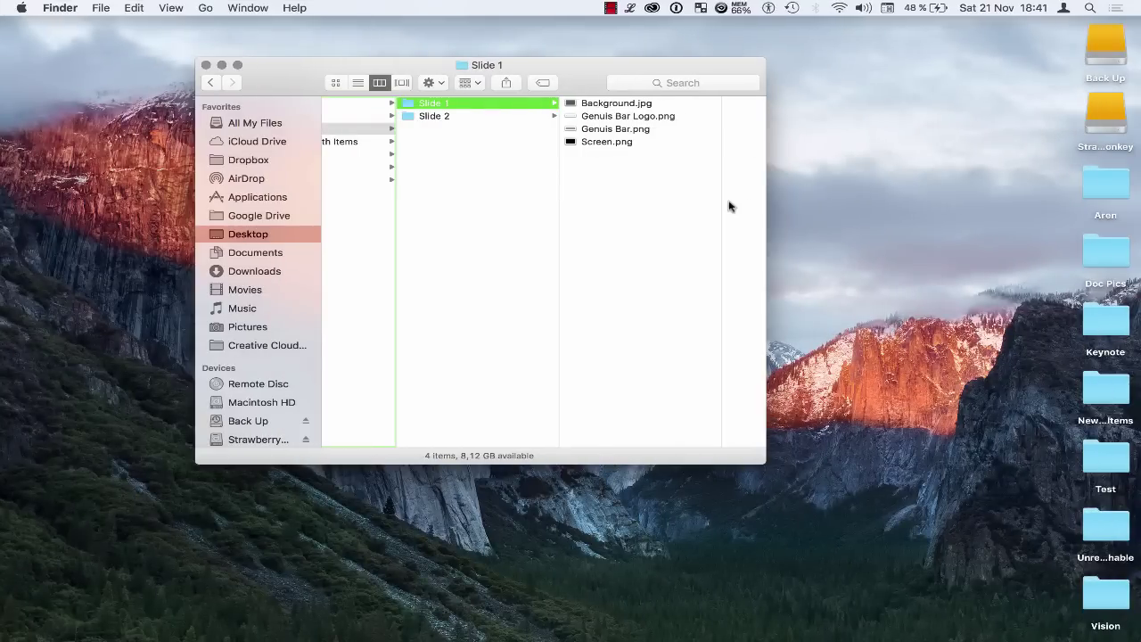
click(452, 117)
click(456, 105)
Switch to Keynote, highlight the White theme in the Wide format, and dismiss the theme chooser to work in the open blank presentation.
key(ctrl+Right)
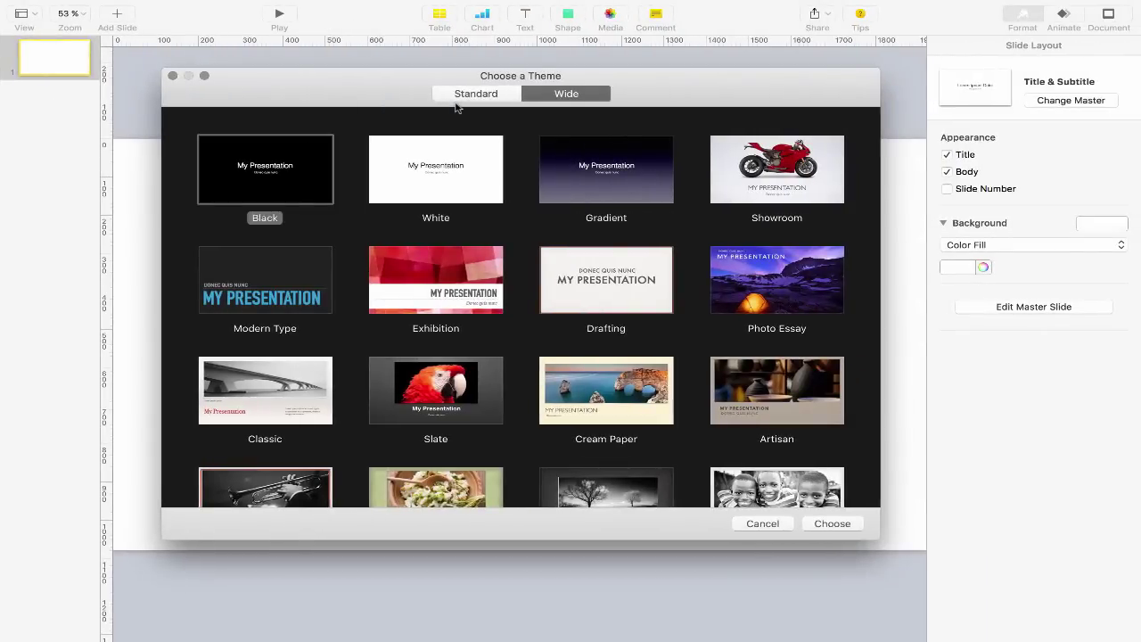
click(492, 170)
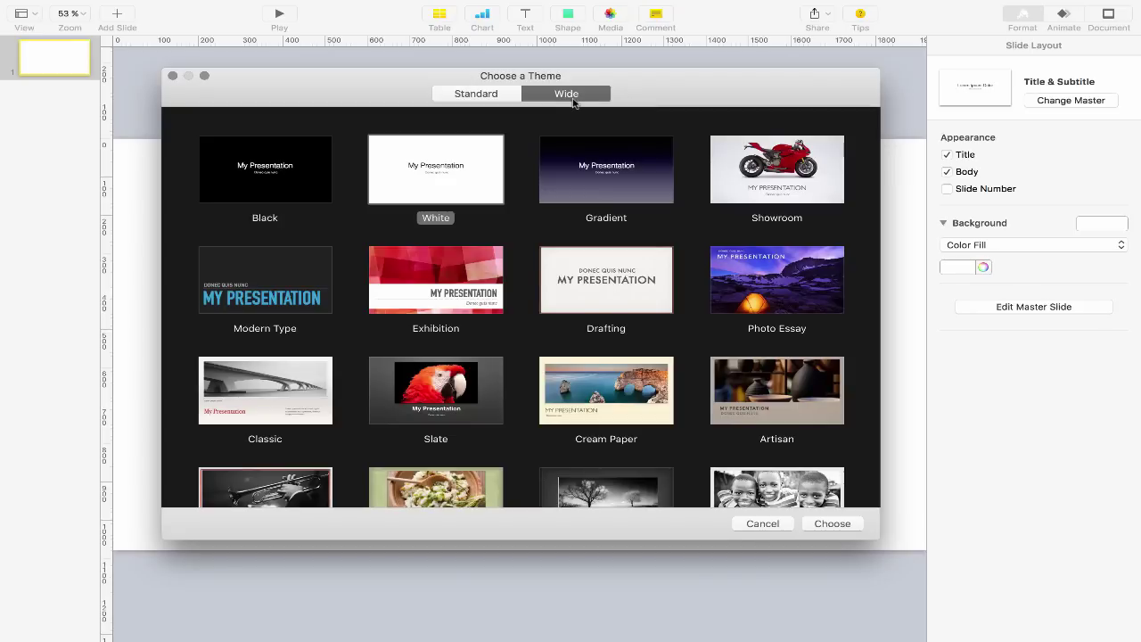
click(772, 526)
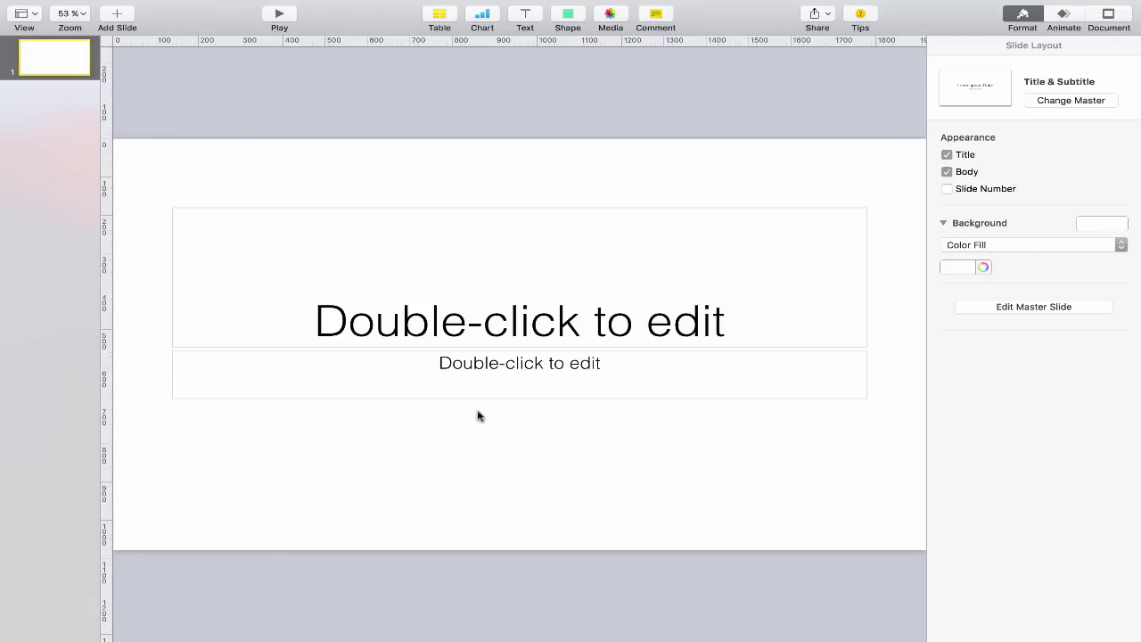
Delete the title and subtitle placeholders from the first slide.
click(541, 319)
click(526, 370)
click(535, 312)
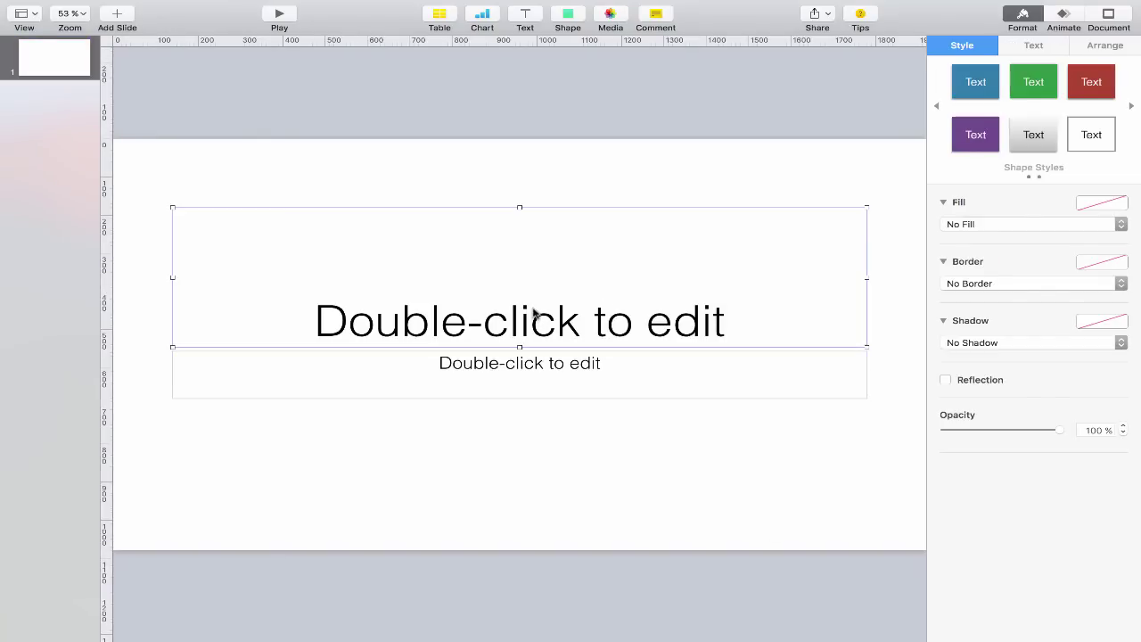
key(Delete)
click(535, 367)
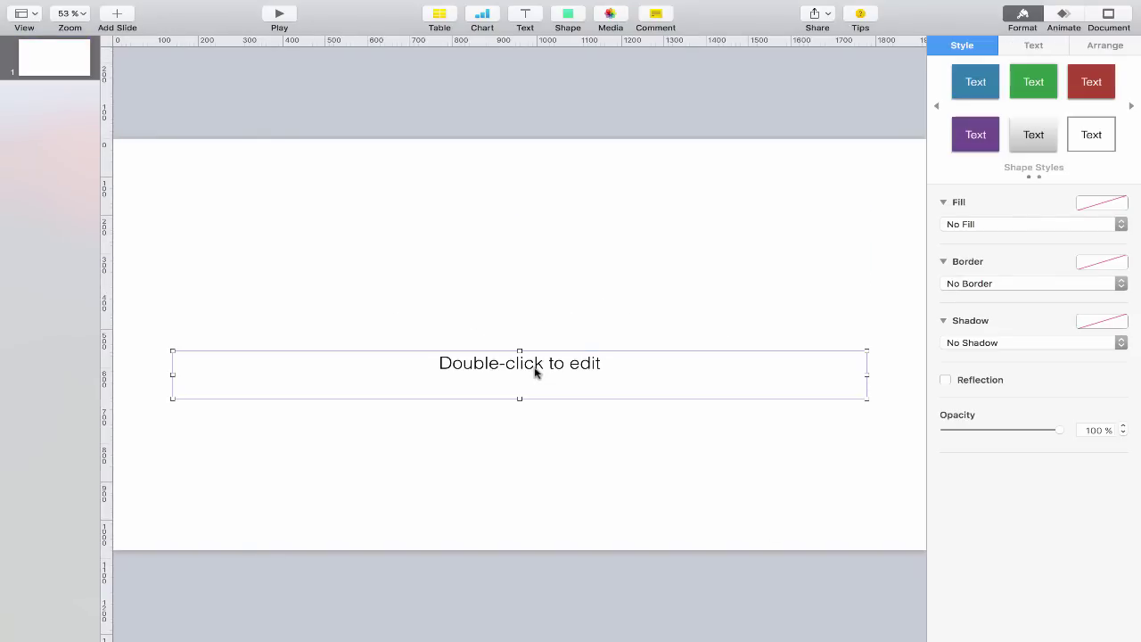
key(Delete)
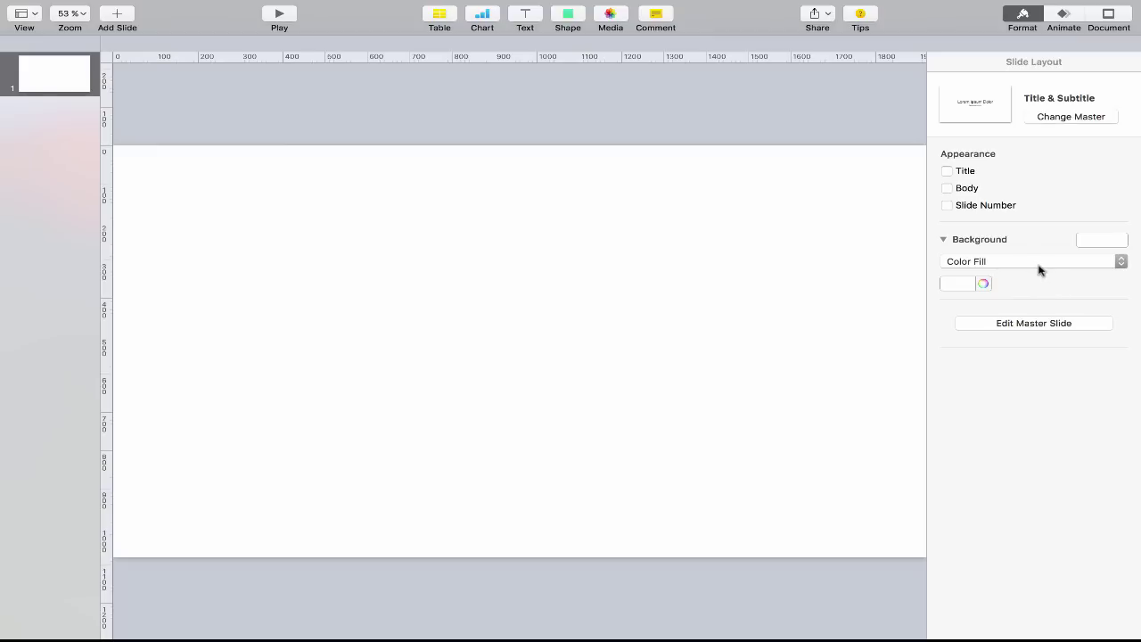
Give the slide background an image fill using Background.jpg from the Desktop's Keynote/Slide 1 folder, displayed at Original Size.
click(1039, 268)
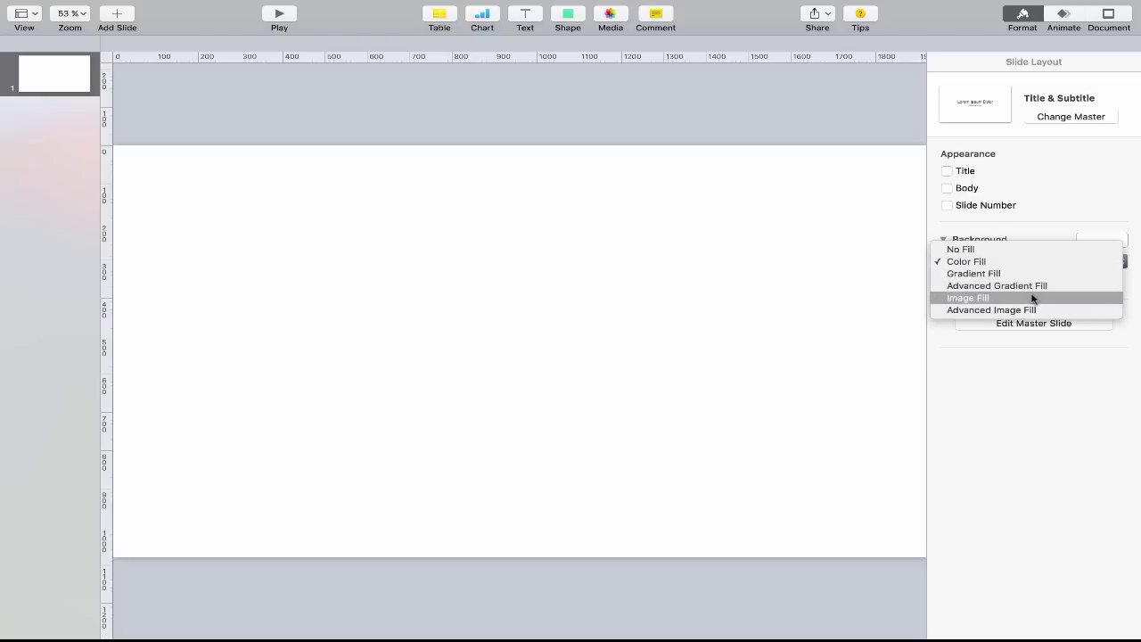
click(1032, 297)
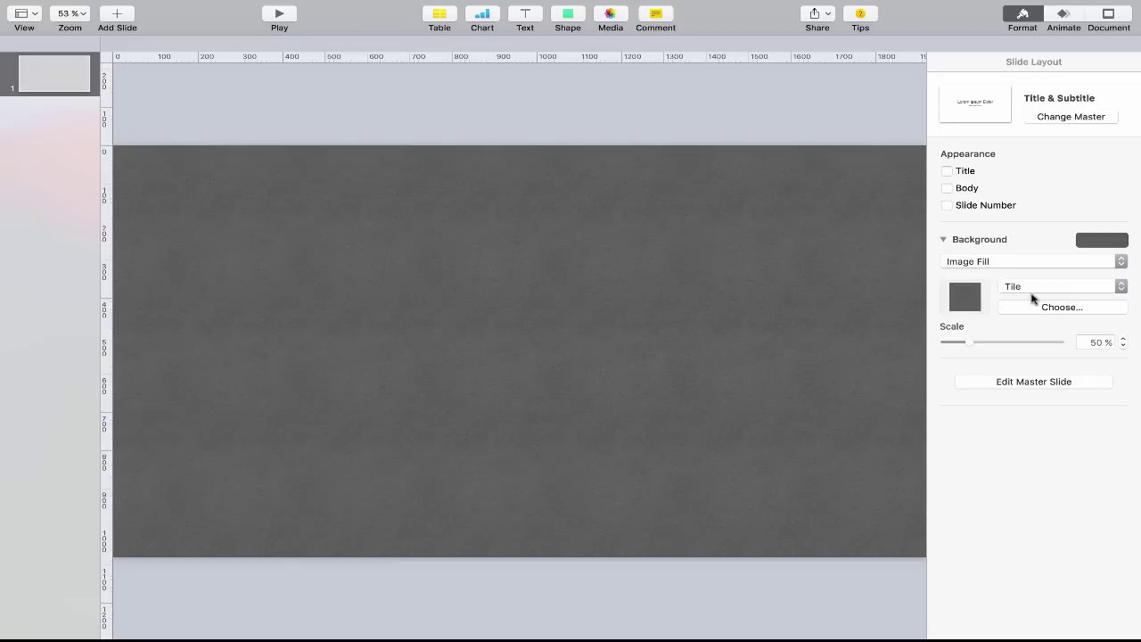
click(1061, 307)
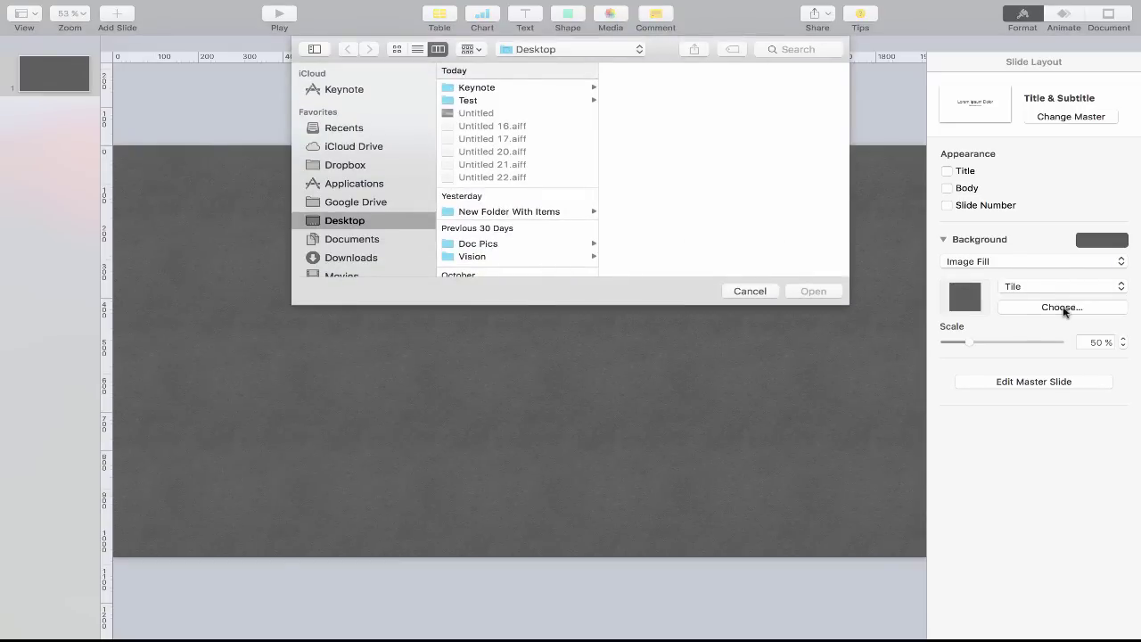
click(534, 89)
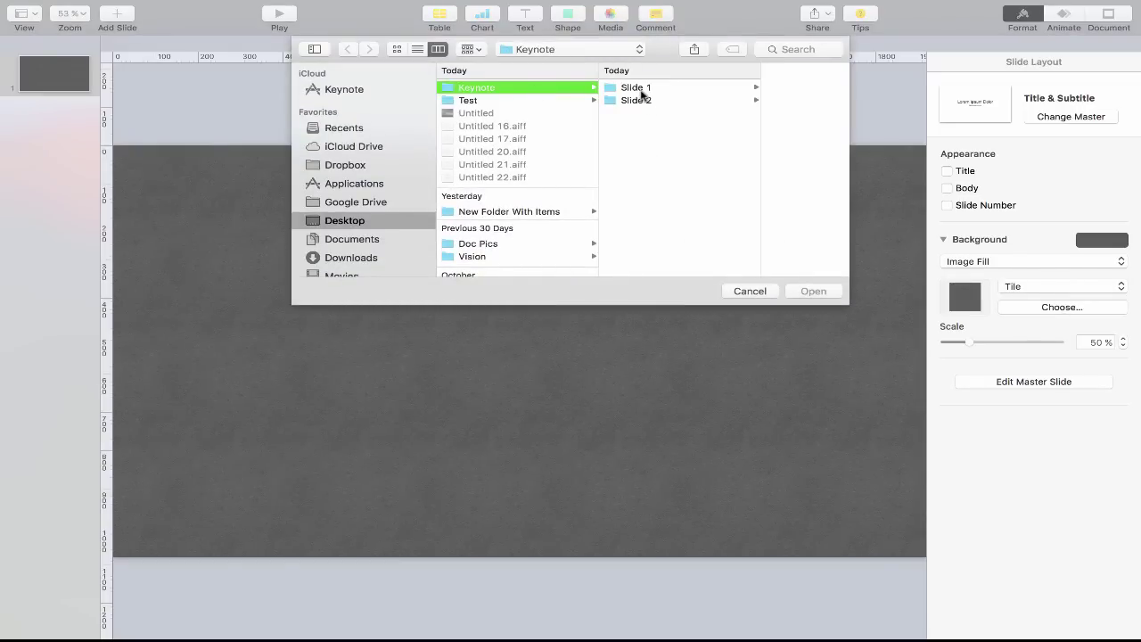
click(636, 89)
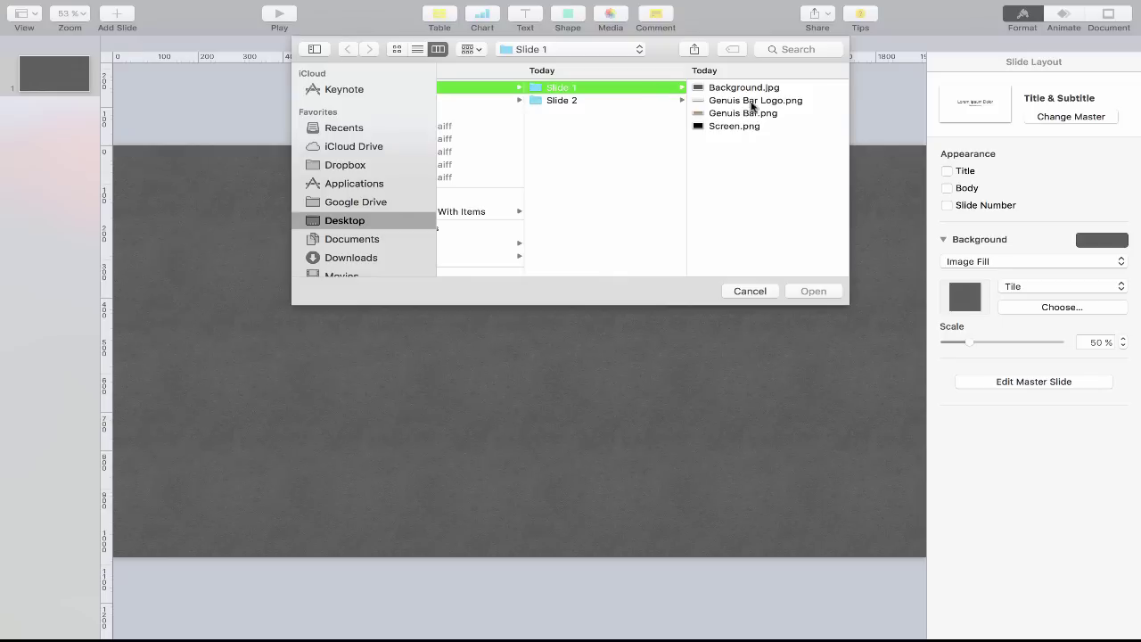
click(744, 89)
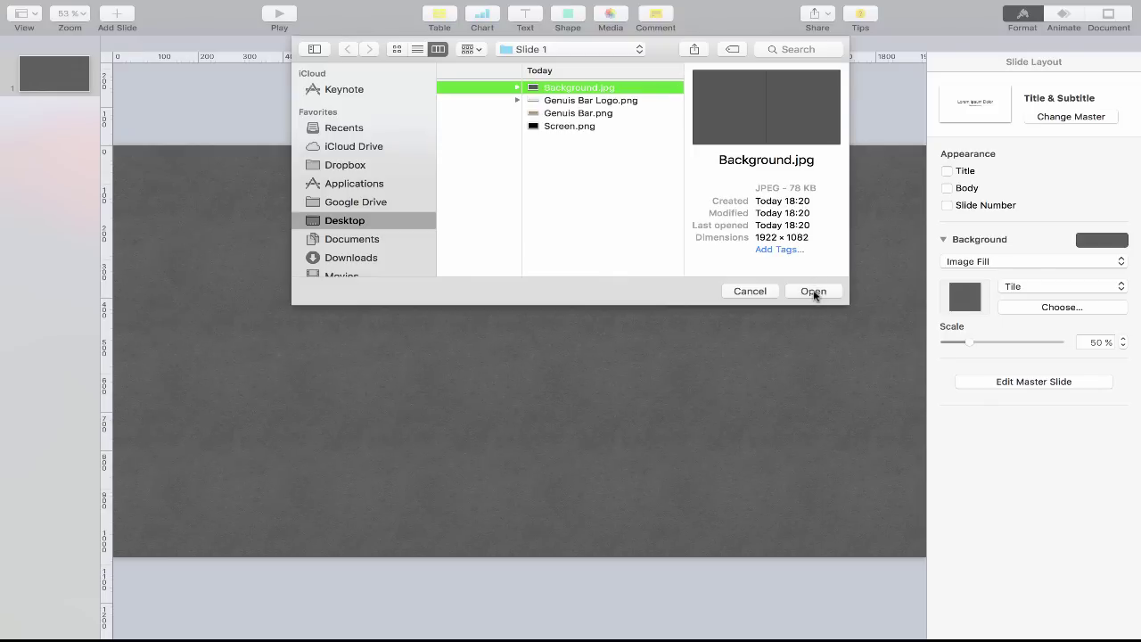
click(813, 291)
click(1061, 286)
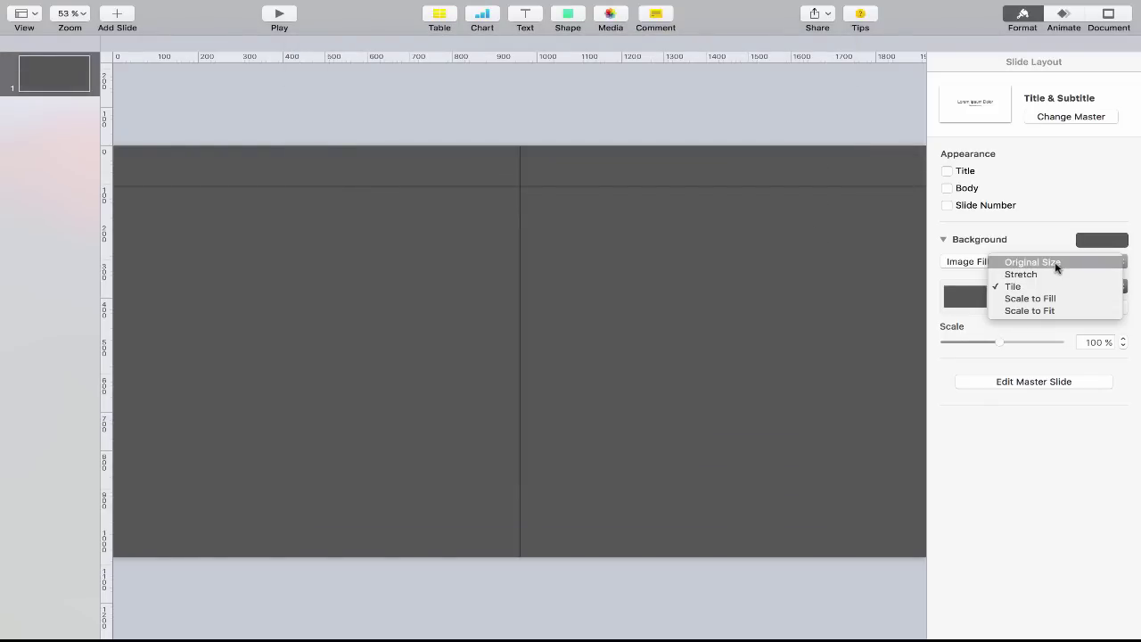
click(1059, 270)
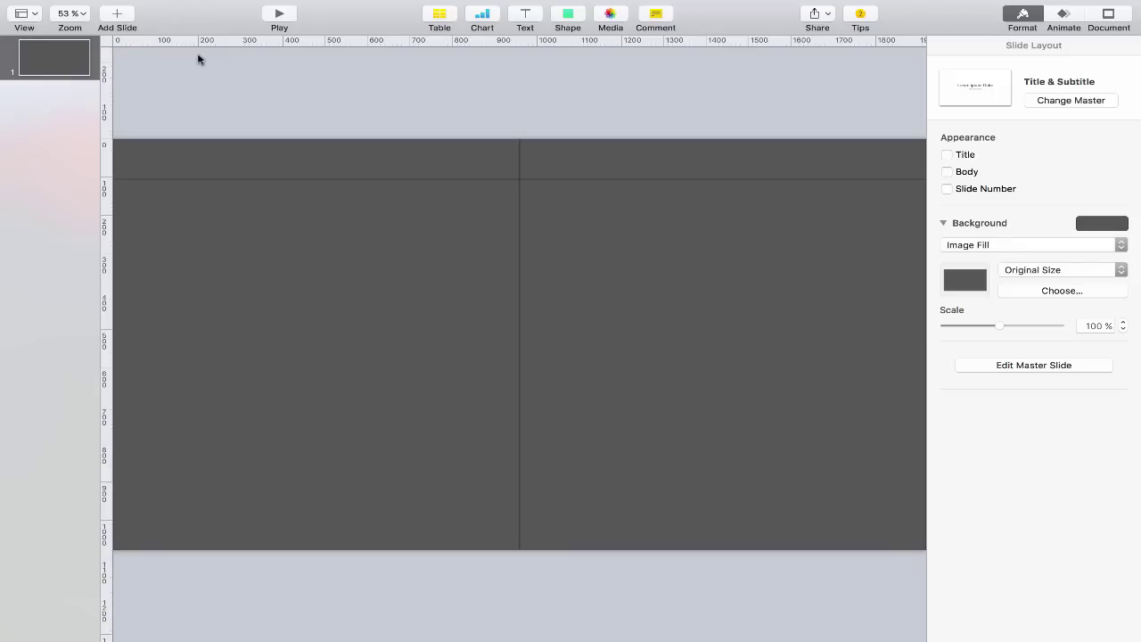
Duplicate the first slide, compare it with the copy, and return to slide 1.
right_click(53, 57)
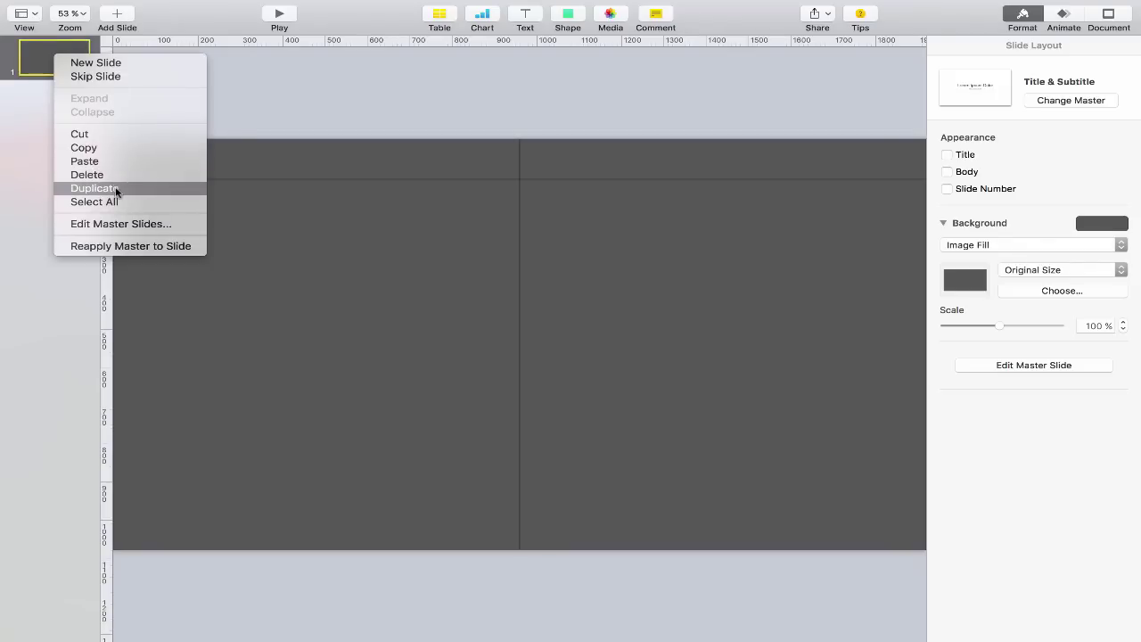
click(116, 188)
click(62, 59)
click(61, 101)
click(67, 58)
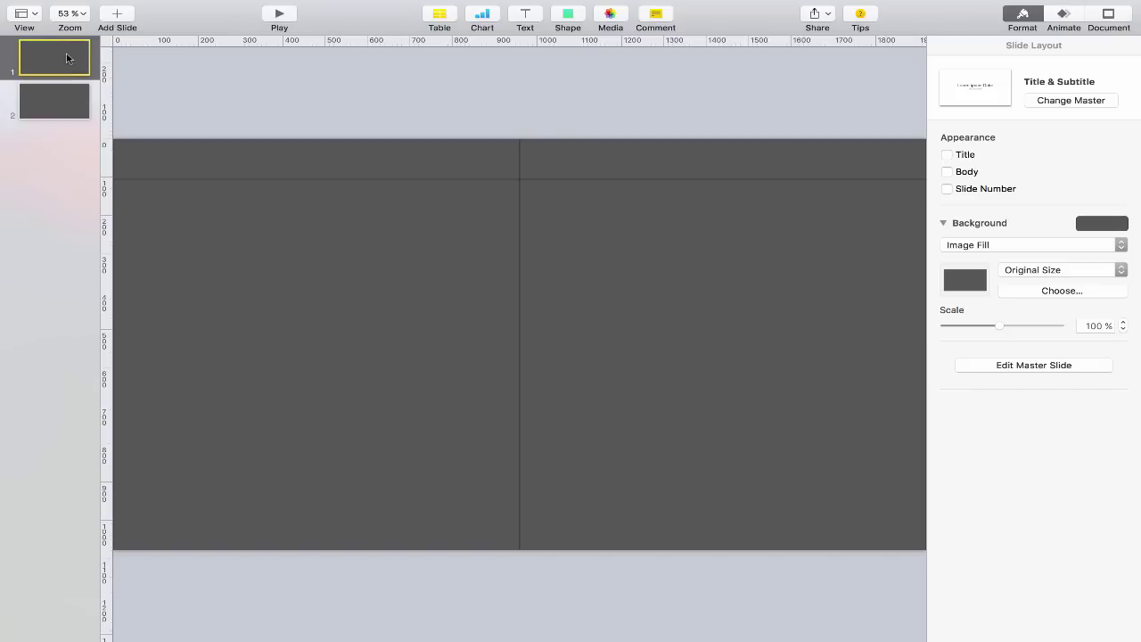
Insert Genuis Bar Logo.png, Genuis Bar.png and Screen.png from the Slide 1 folder onto slide 1.
mouse_move(204, 4)
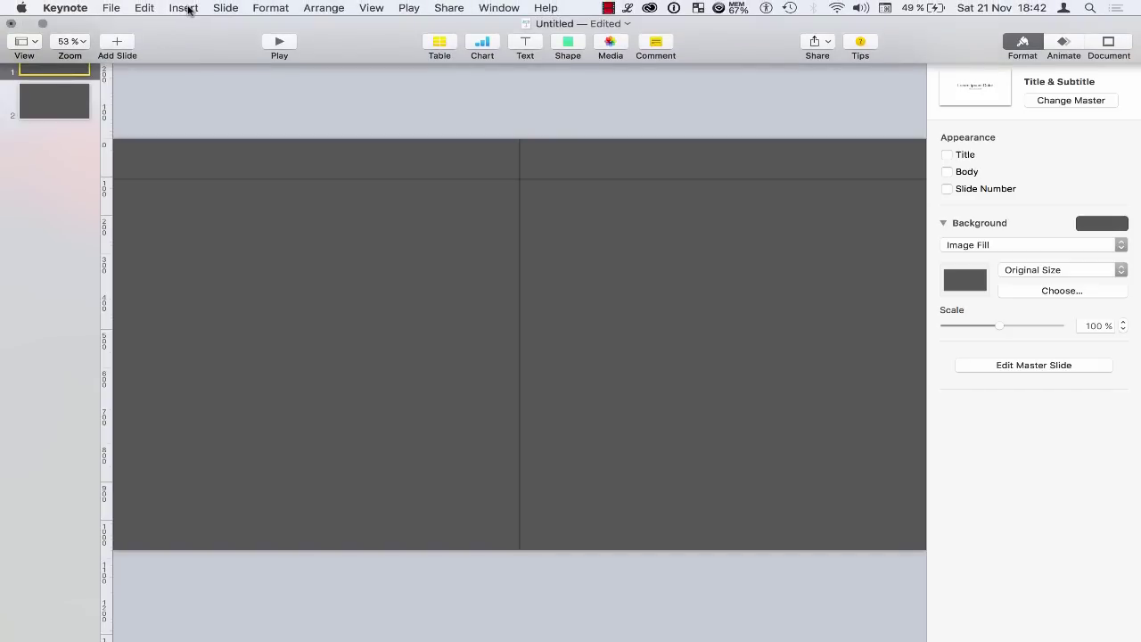
click(184, 8)
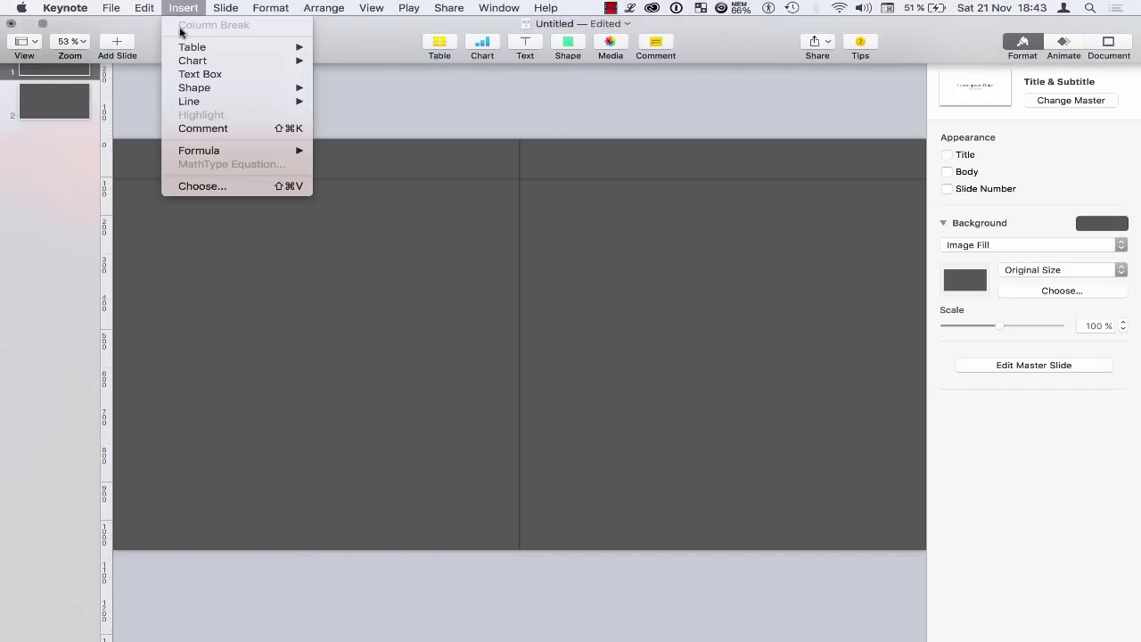
click(237, 188)
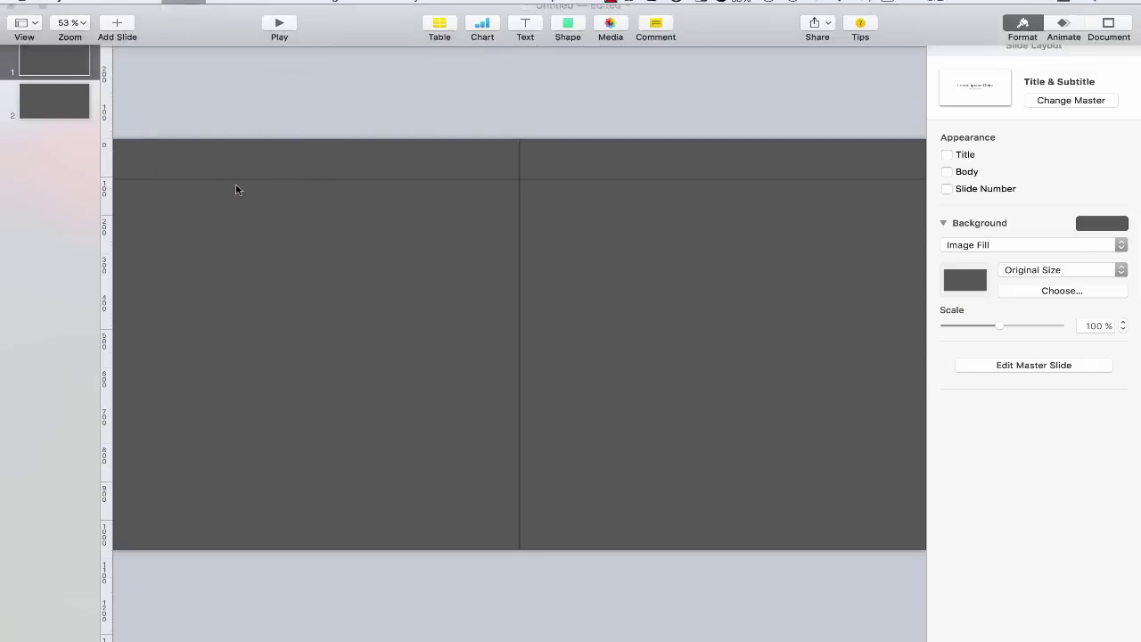
drag(733, 148, 734, 106)
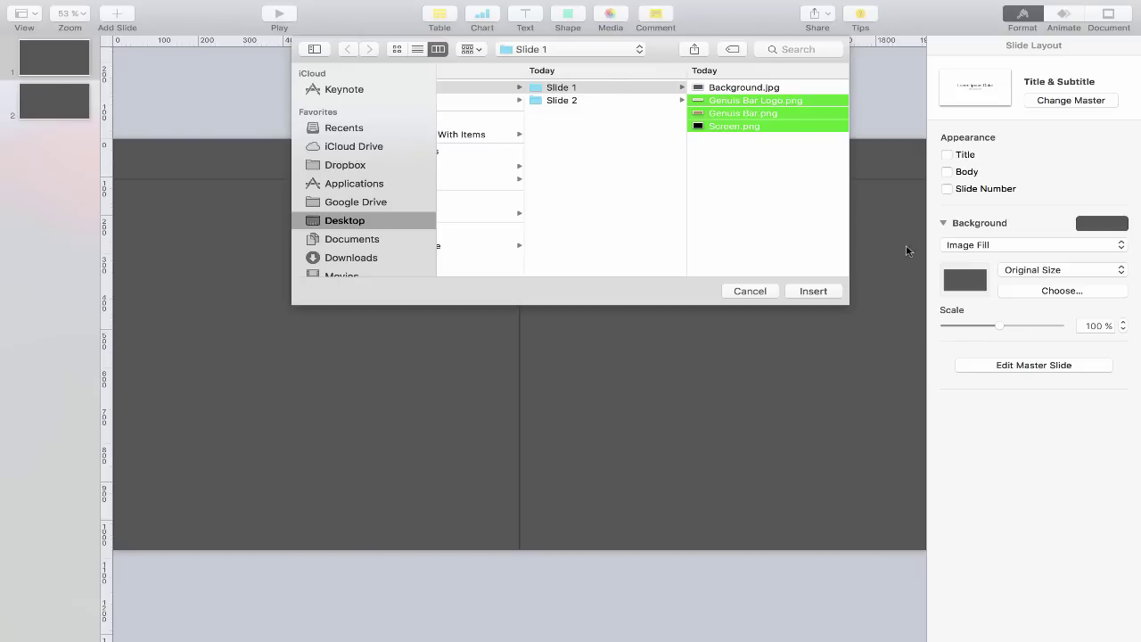
click(814, 292)
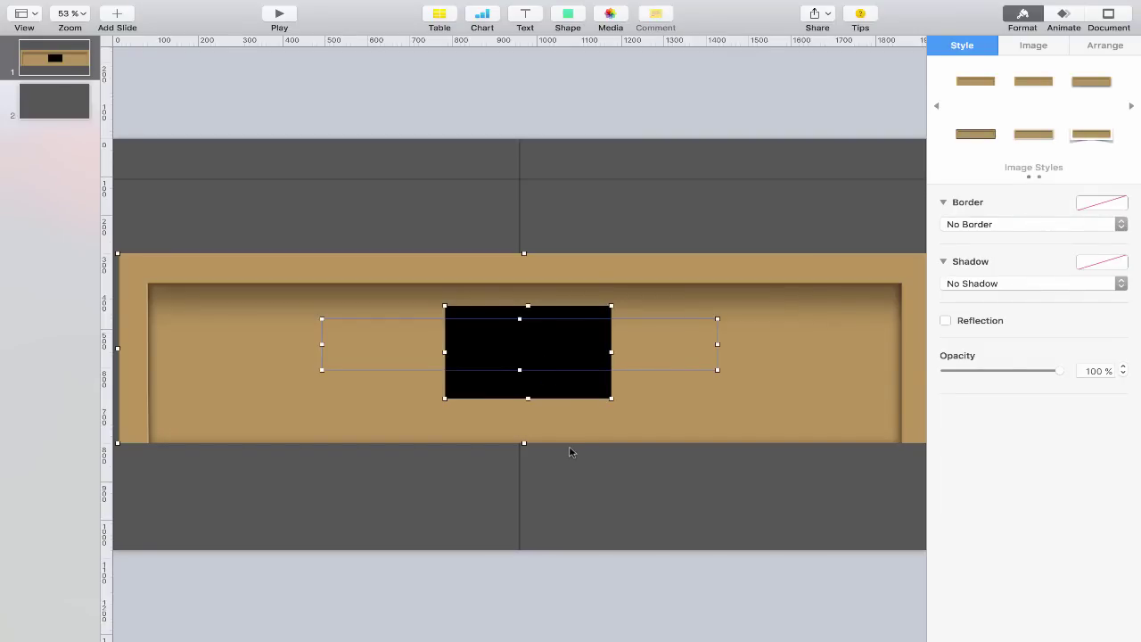
Arrange the wooden bar along slide 1's lower edge, with the black screen and the logo strip side by side on the wall above.
drag(571, 452, 683, 315)
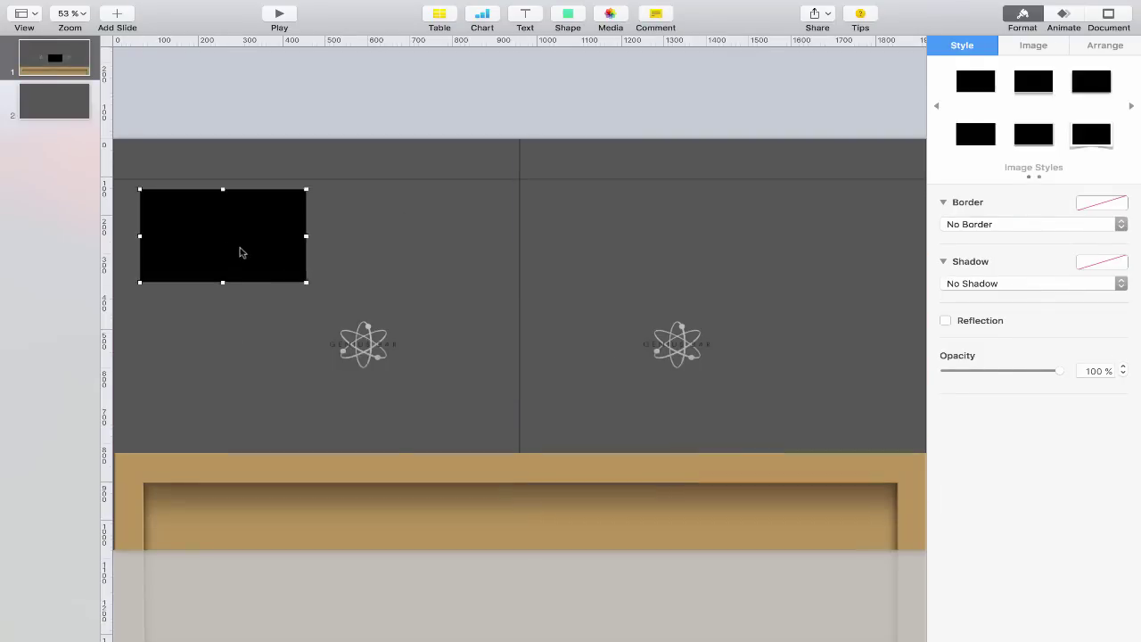
drag(554, 475, 553, 375)
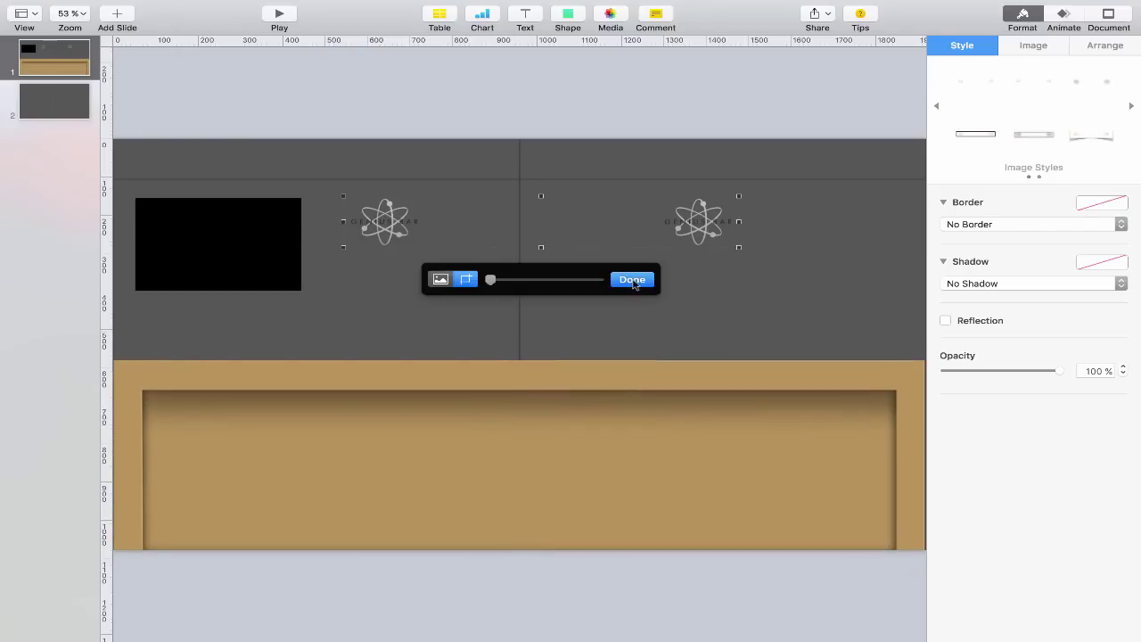
click(632, 280)
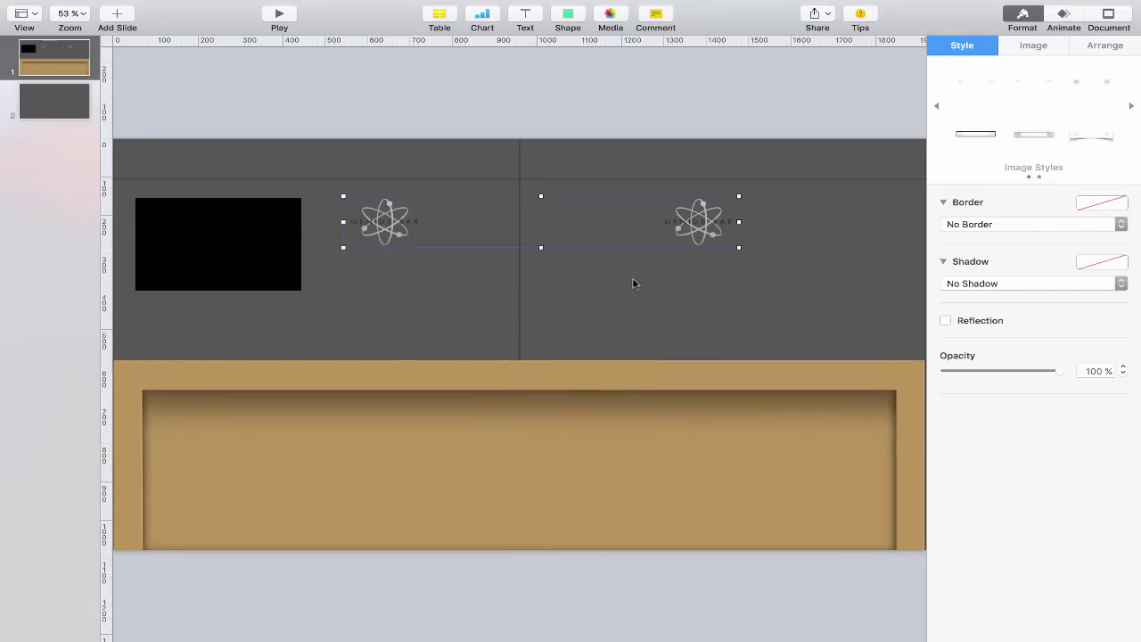
Duplicate the black screen into an evenly spaced row of three, centre the row on the slide and align the logos in the gaps.
click(227, 240)
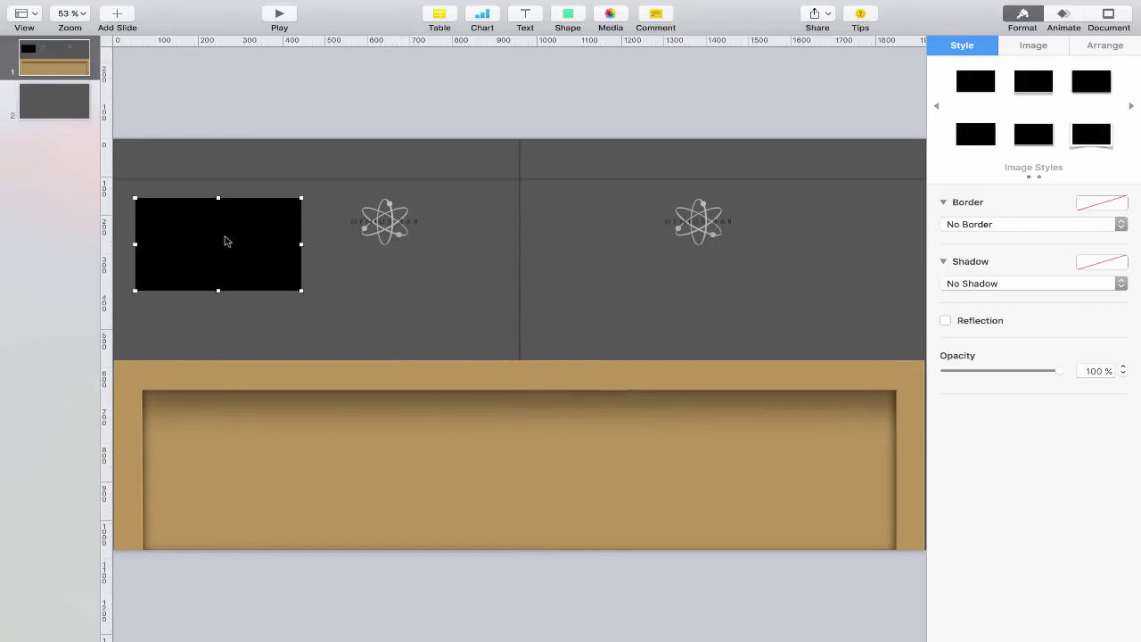
drag(226, 241, 840, 247)
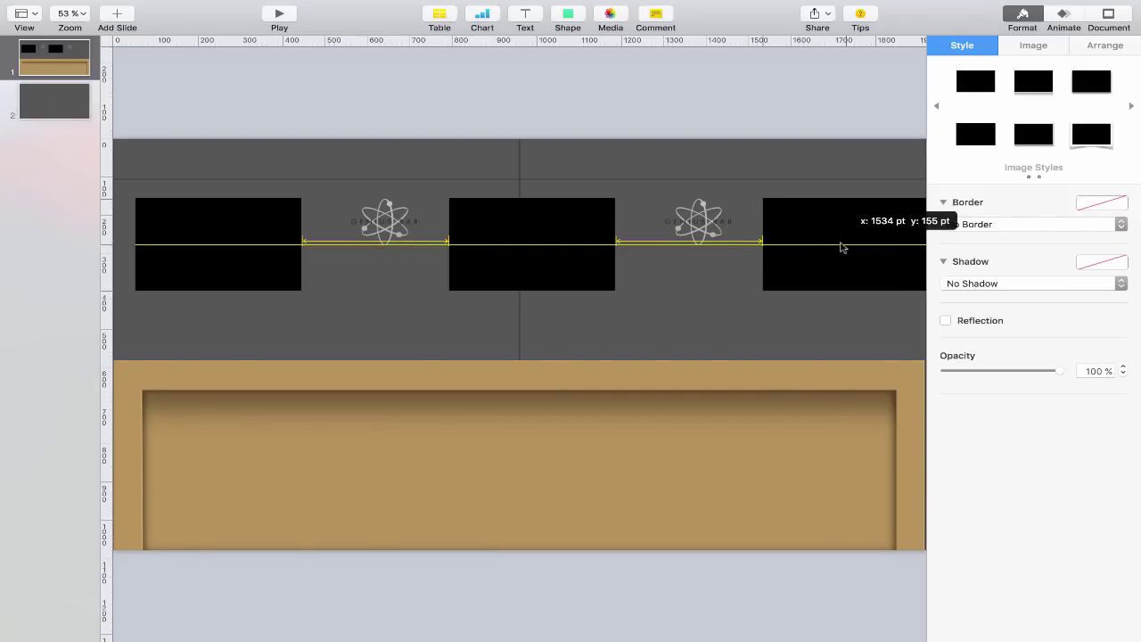
drag(843, 247, 841, 247)
click(545, 260)
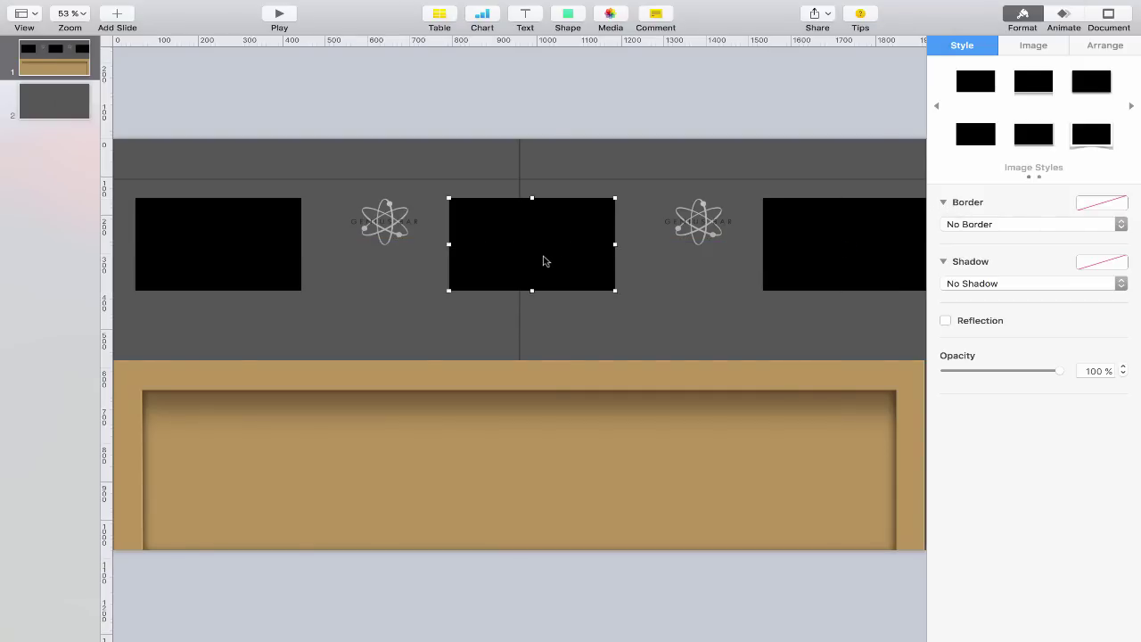
shift+click(461, 245)
drag(842, 257, 829, 257)
click(698, 229)
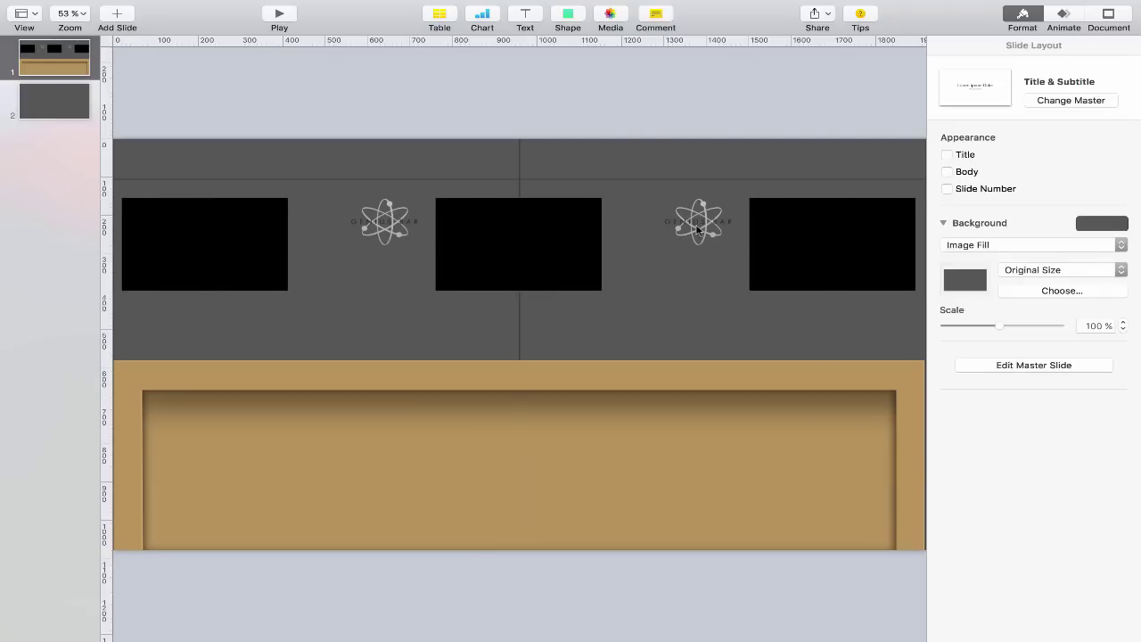
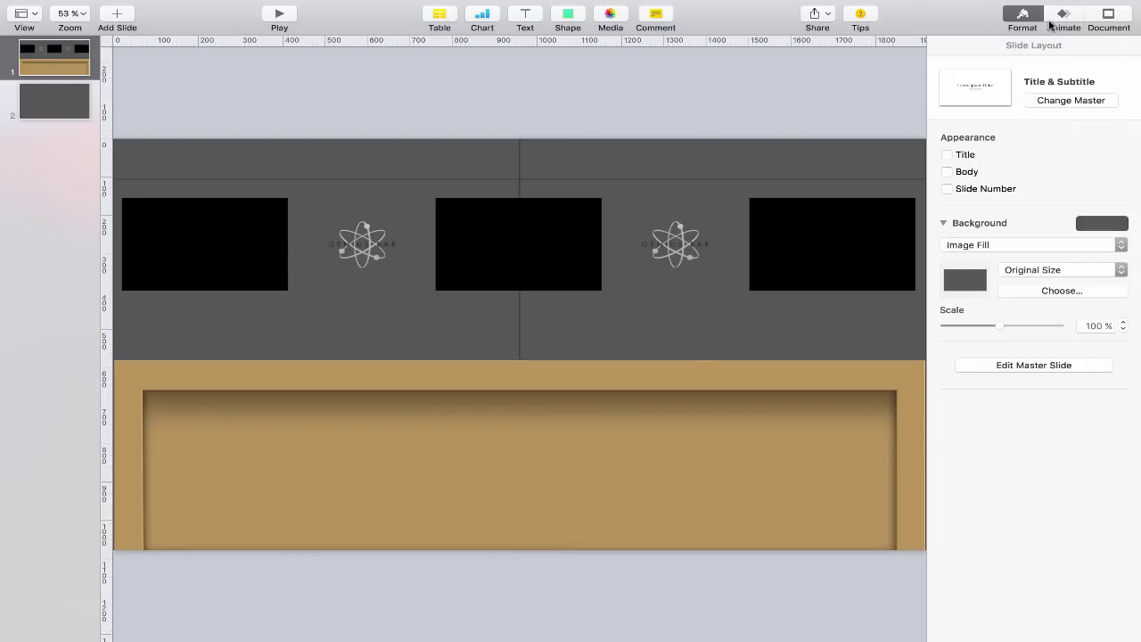
Insert iMac 2.png, iMac.png and Store Table.png from the Slide 2 folder onto slide 2.
click(63, 101)
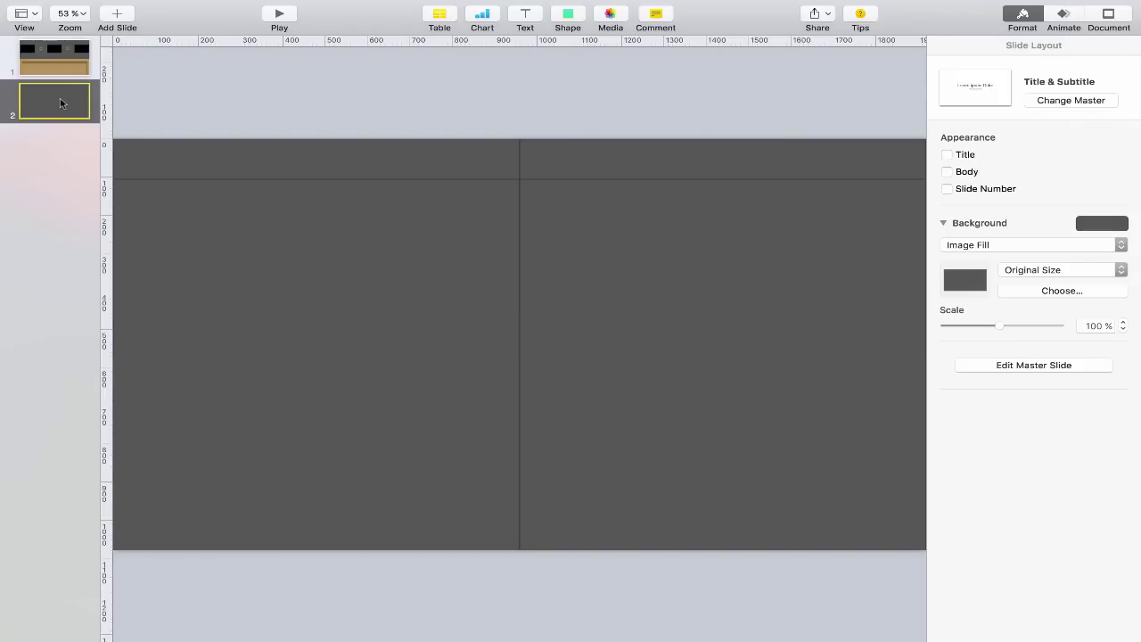
mouse_move(239, 4)
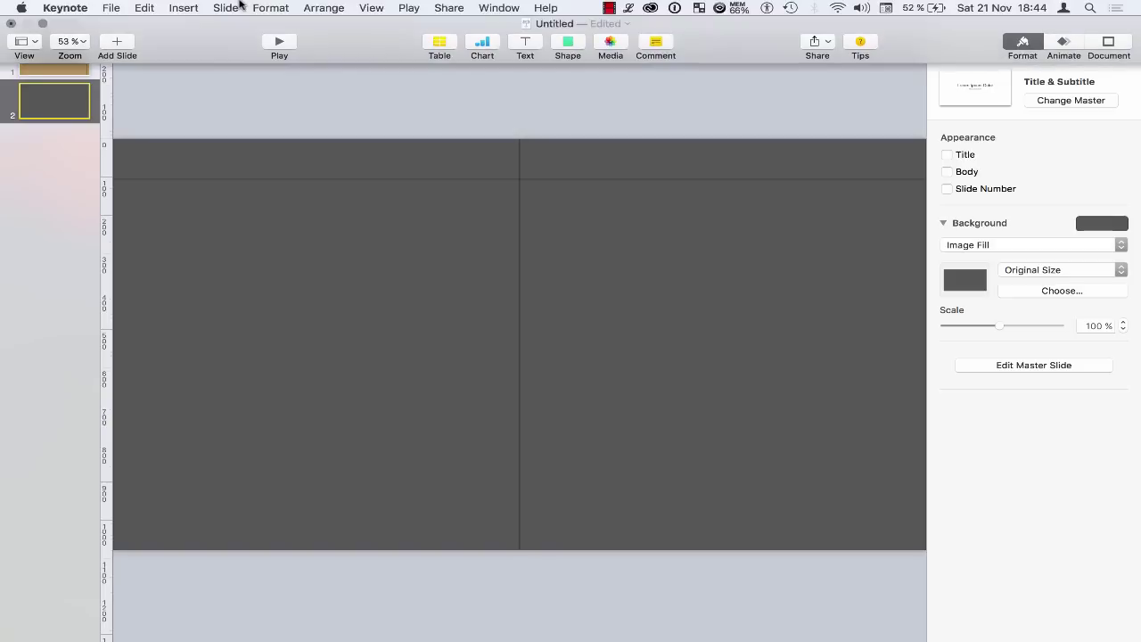
click(183, 7)
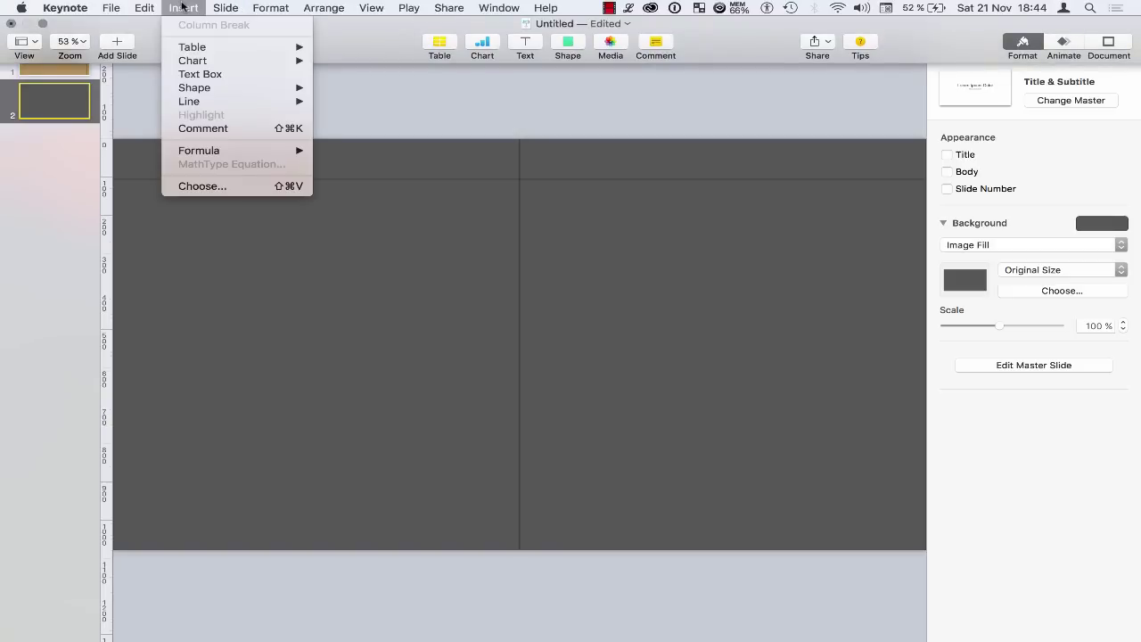
click(223, 186)
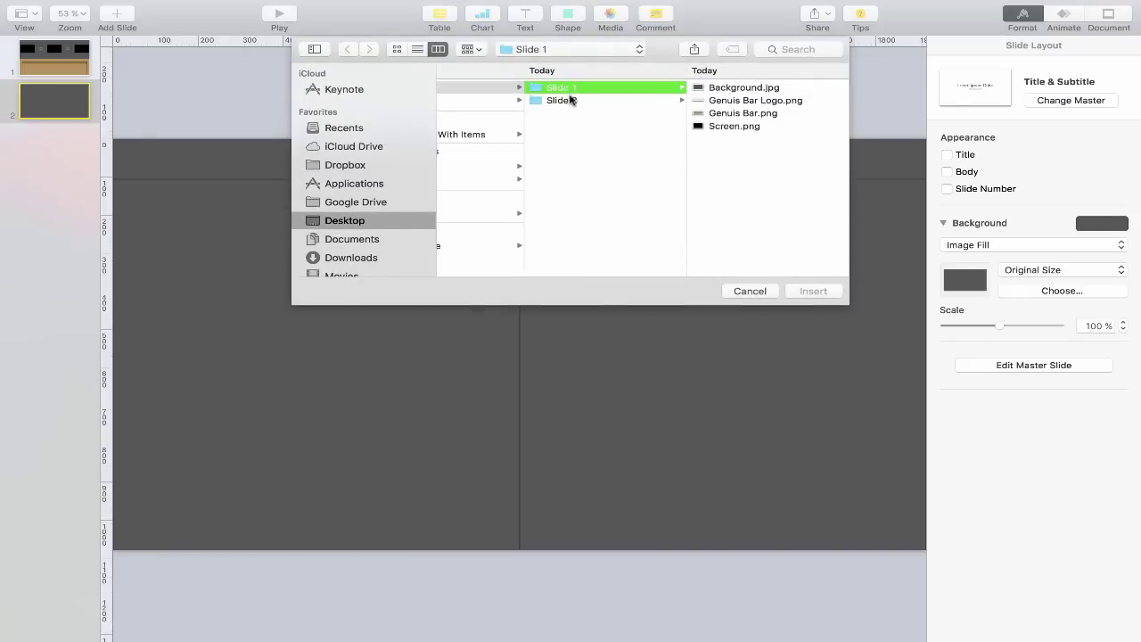
click(572, 100)
drag(718, 136, 720, 90)
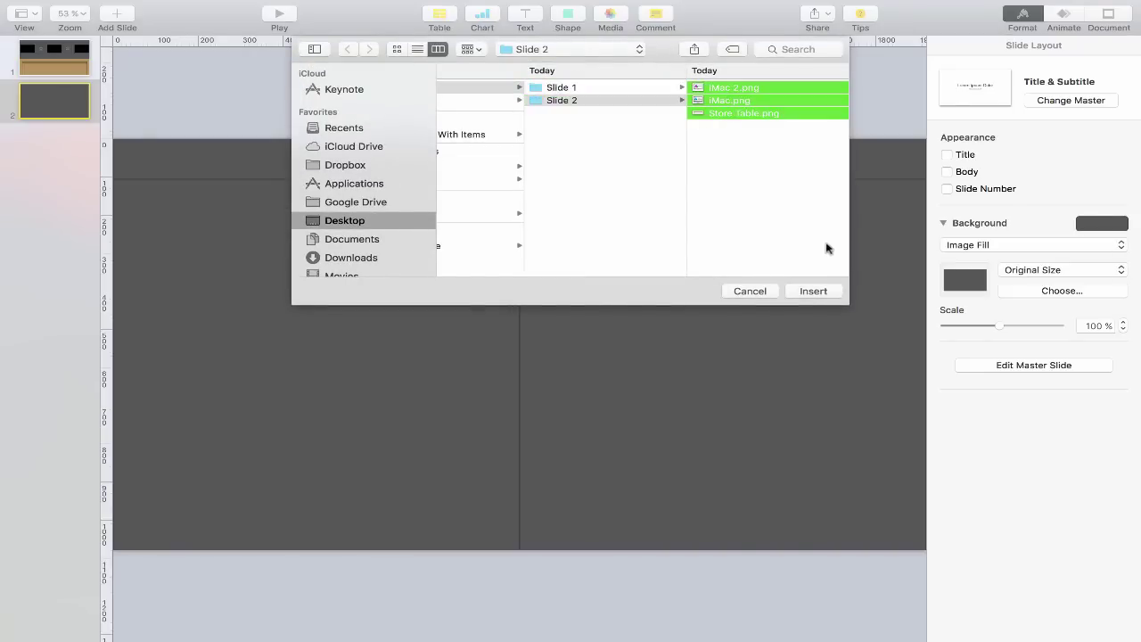
click(818, 294)
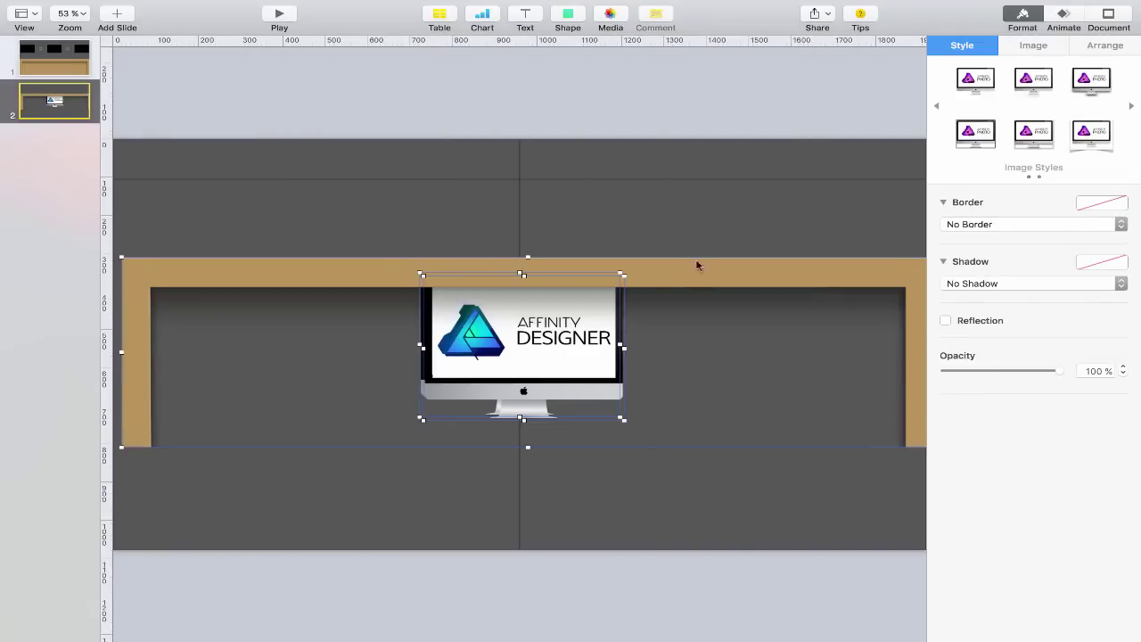
Place the store table along slide 2's lower edge and stand the two iMacs on it, aligned and symmetrical about the slide's centre.
click(695, 229)
drag(707, 264, 696, 374)
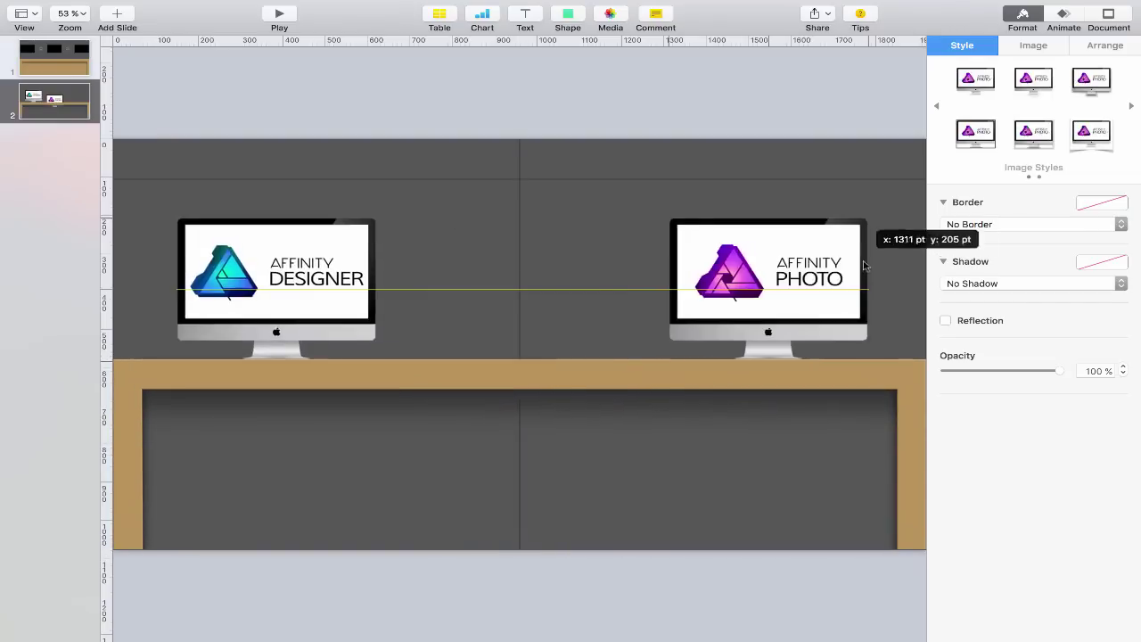
click(76, 114)
click(375, 265)
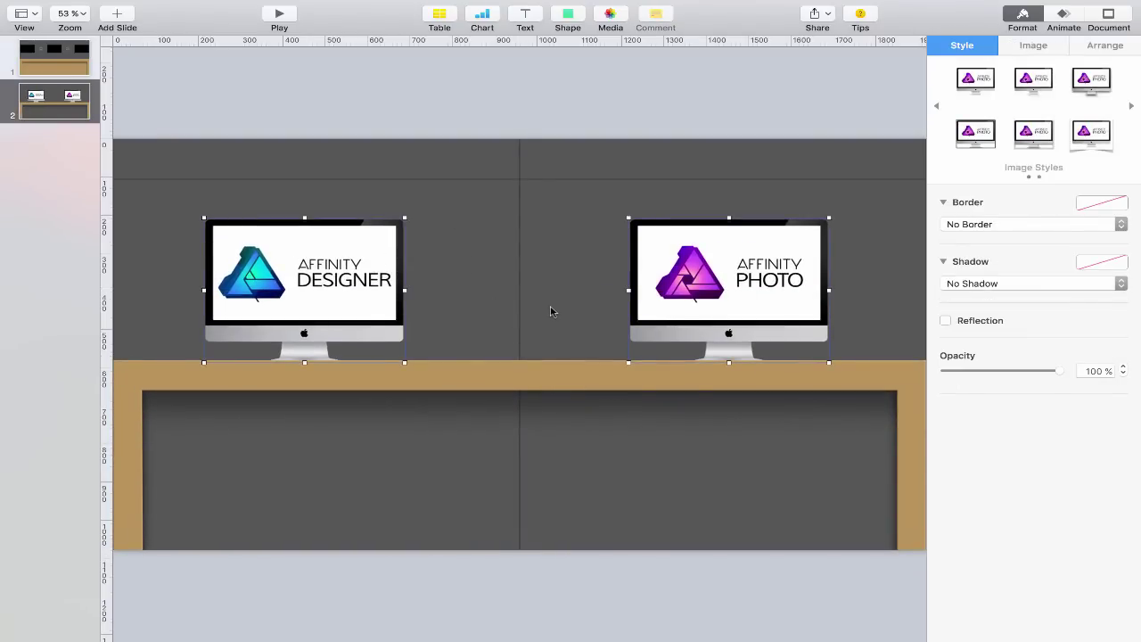
click(513, 299)
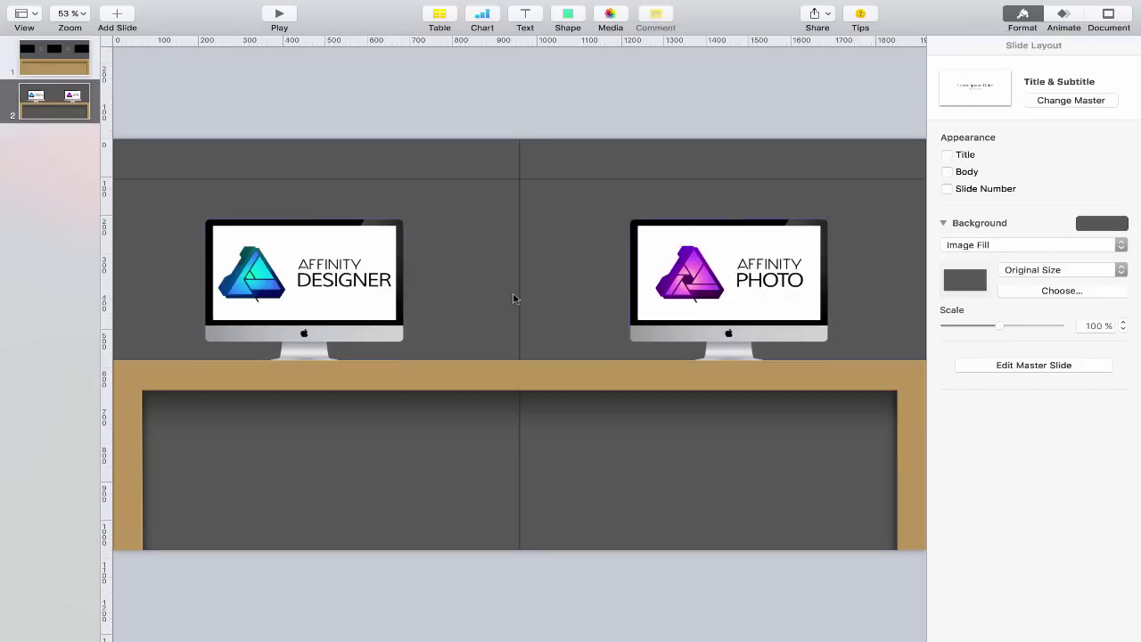
Compare both slides, then preview the Dissolve, Drift and Scale and Move In build-in effects on slide 1's leftmost black screen.
click(56, 59)
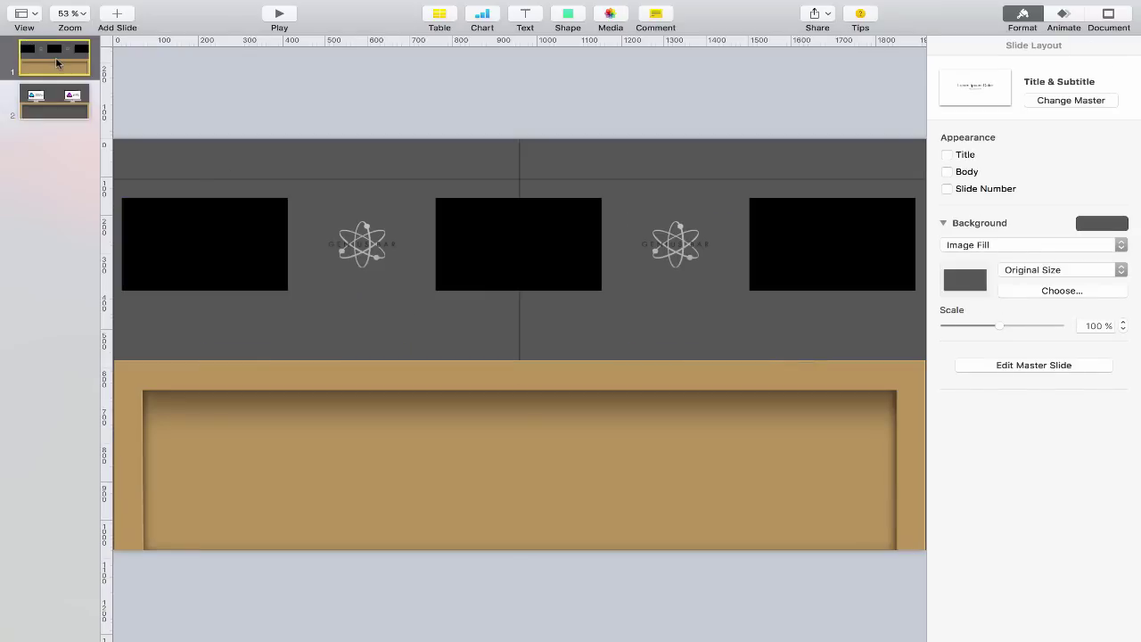
click(71, 91)
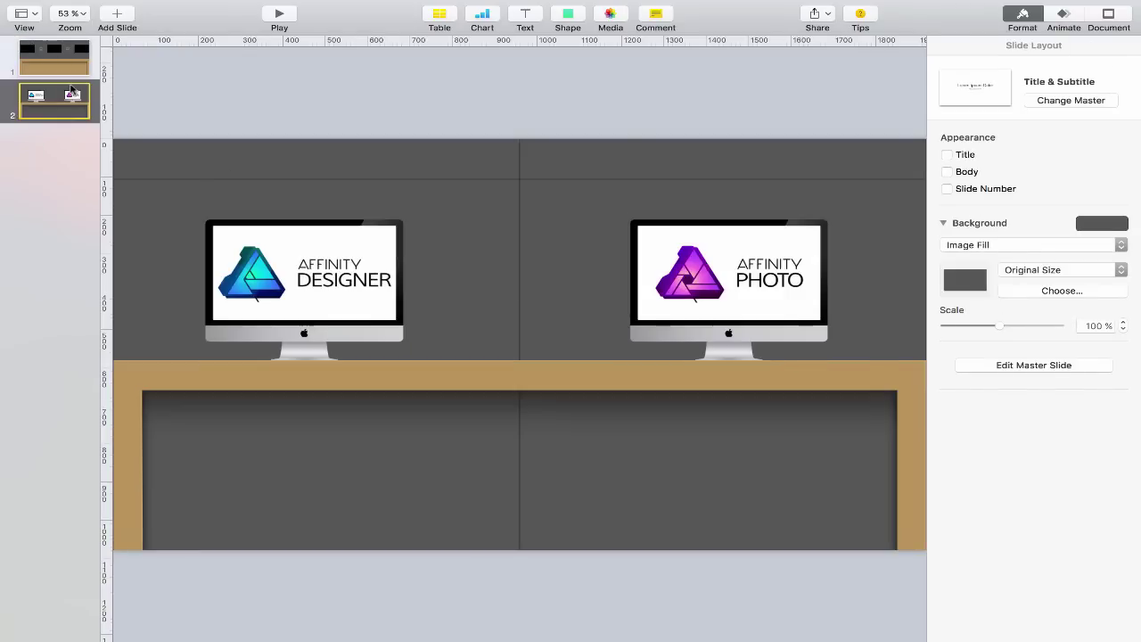
click(68, 51)
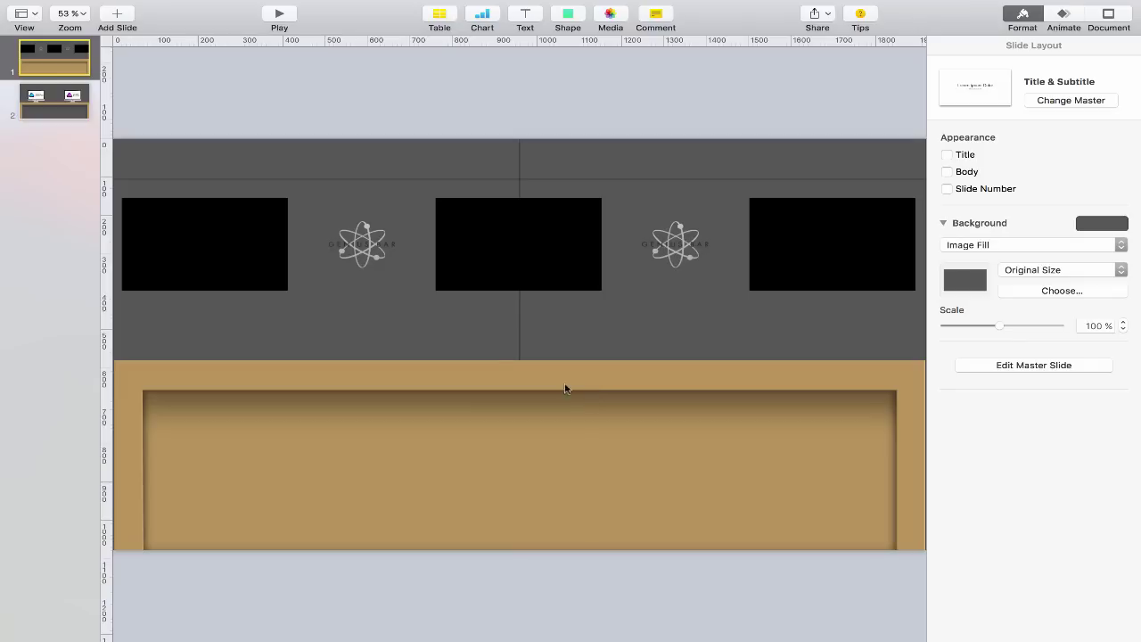
click(210, 252)
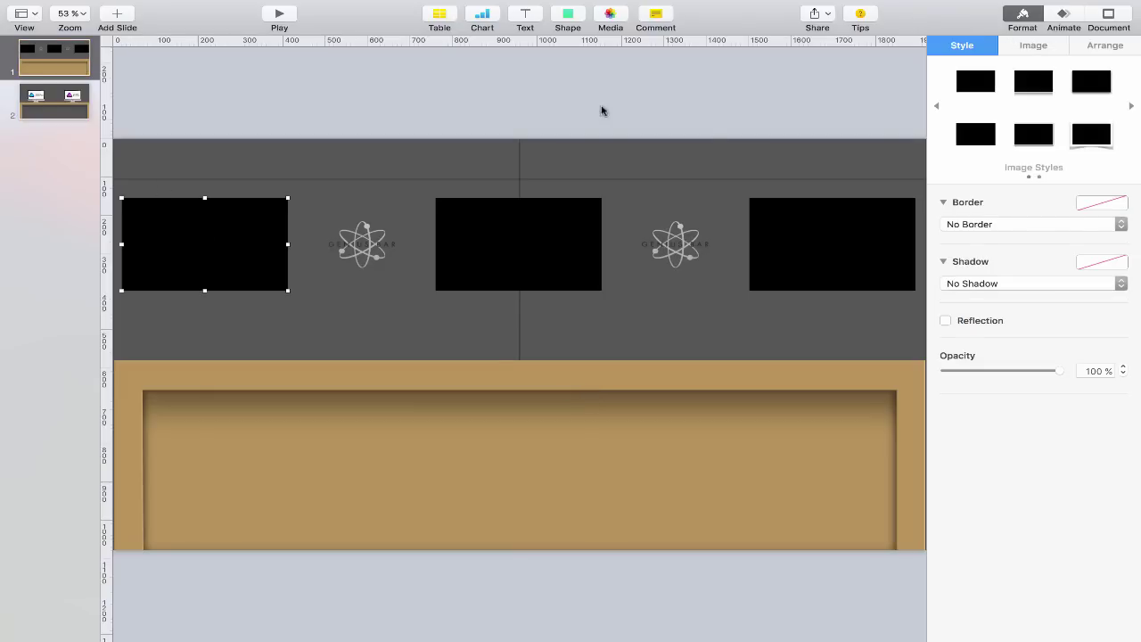
click(1070, 13)
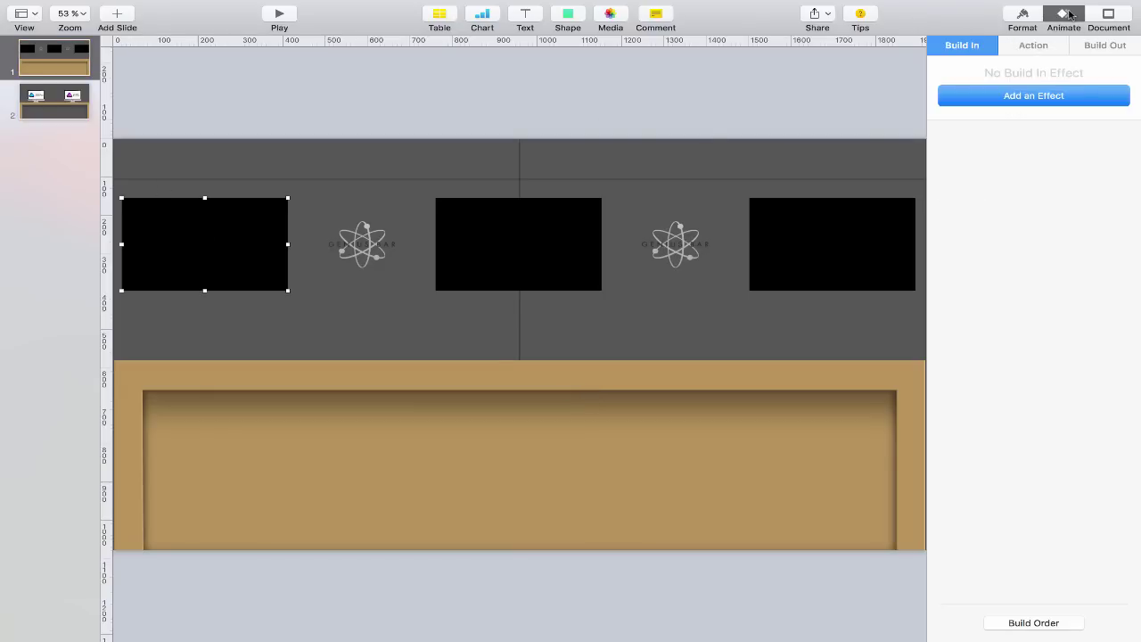
click(1047, 94)
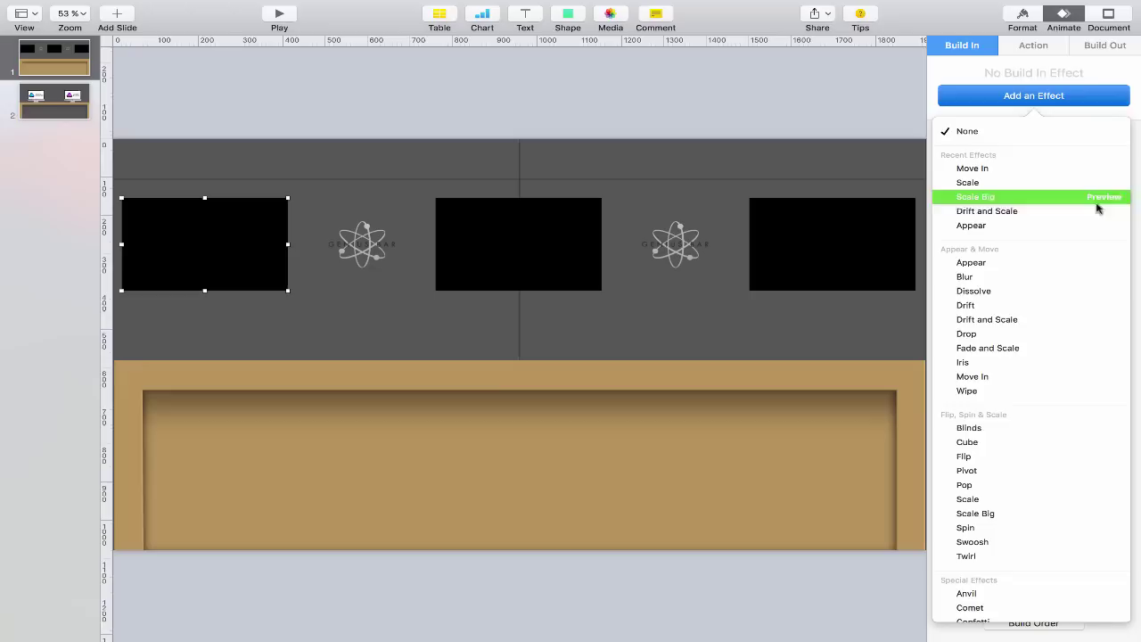
scroll(1077, 441, down, 3)
scroll(1075, 397, up, 3)
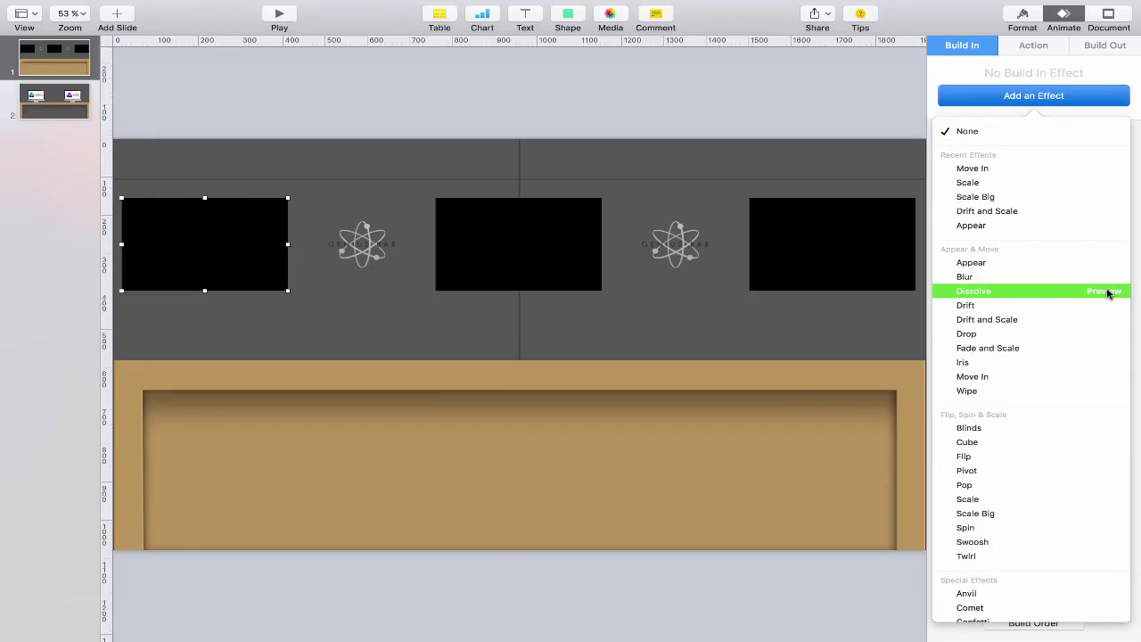
click(1106, 292)
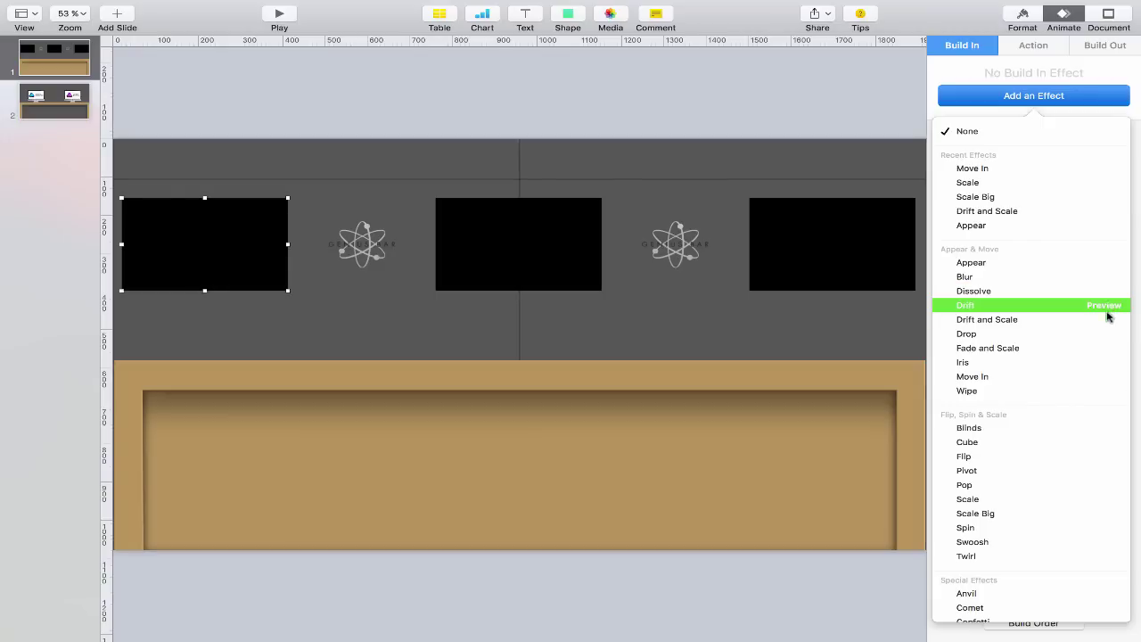
click(1106, 319)
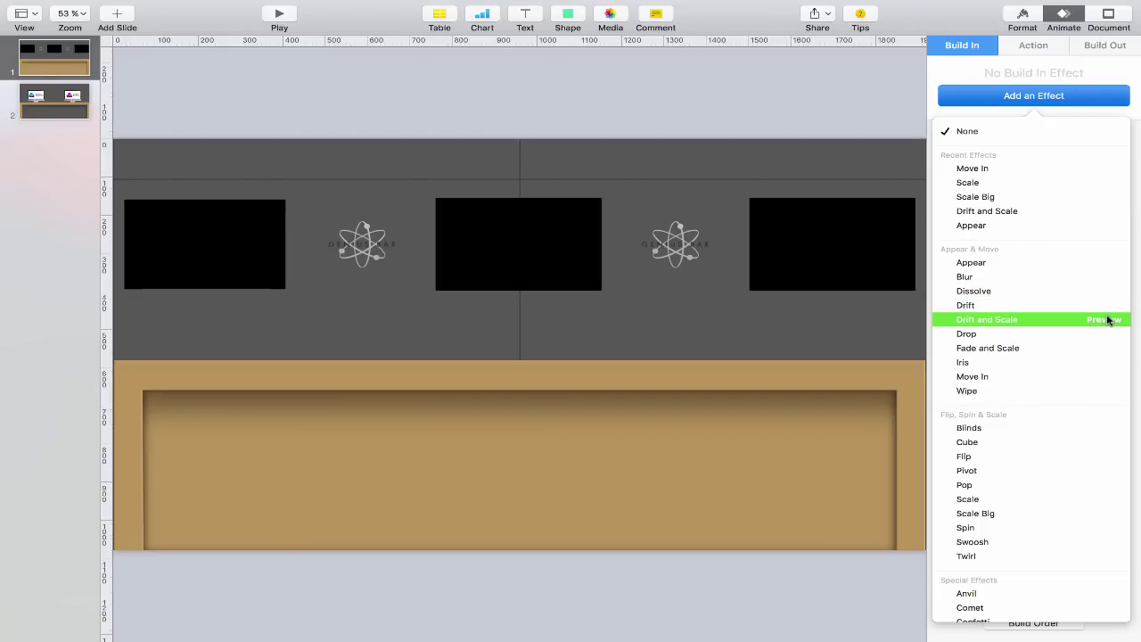
click(1080, 172)
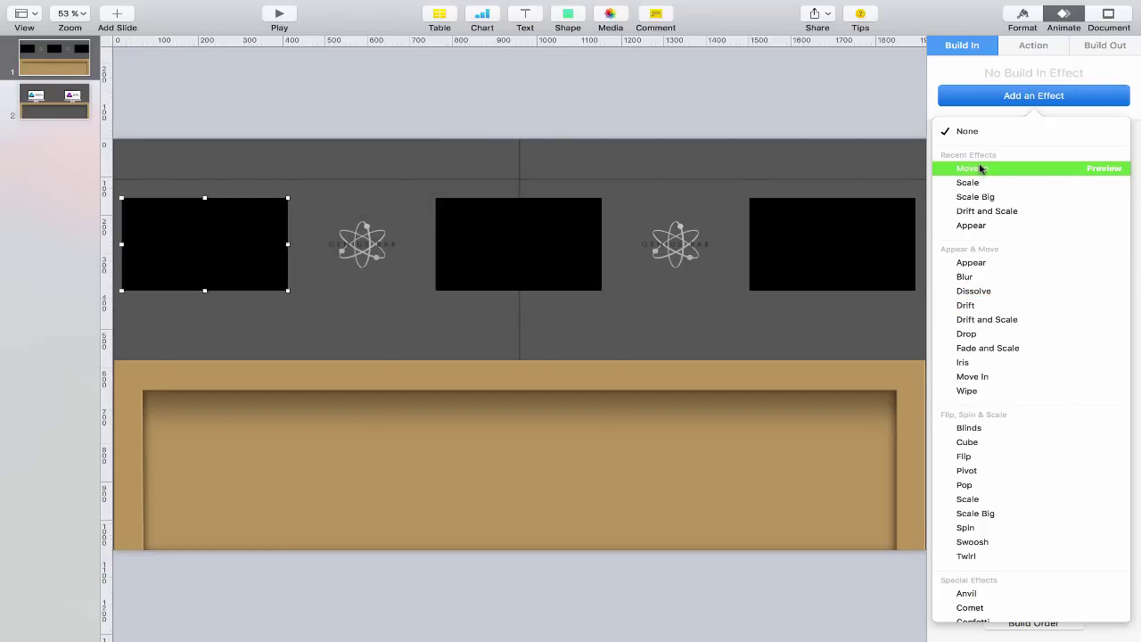
Apply the Move In build-in effect to the leftmost black screen with the direction Top to Bottom.
click(980, 169)
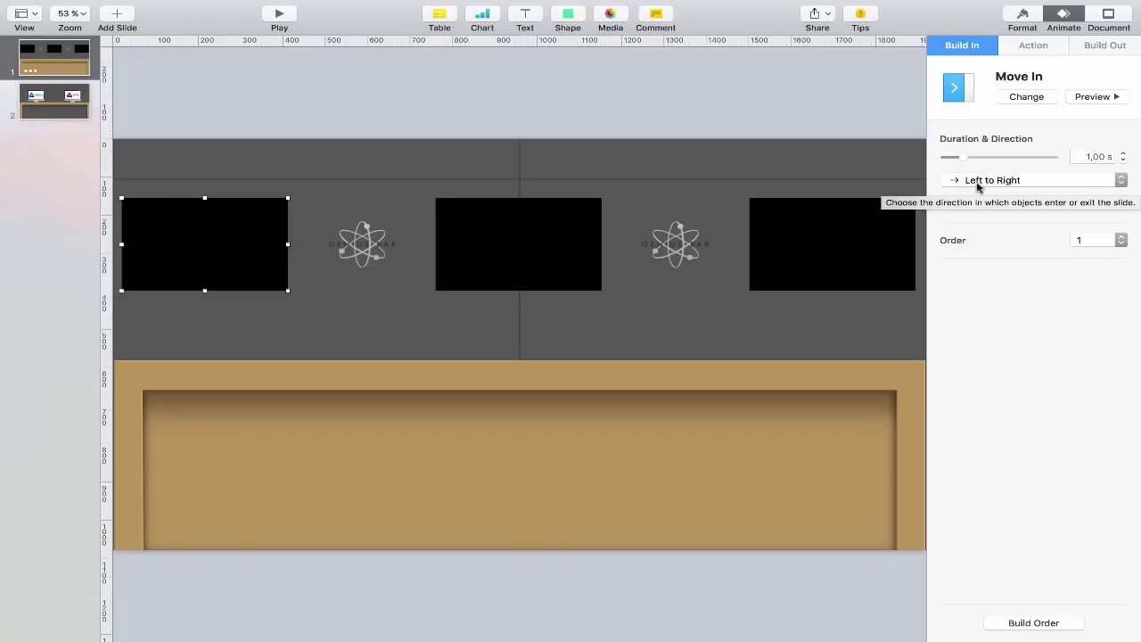
click(995, 181)
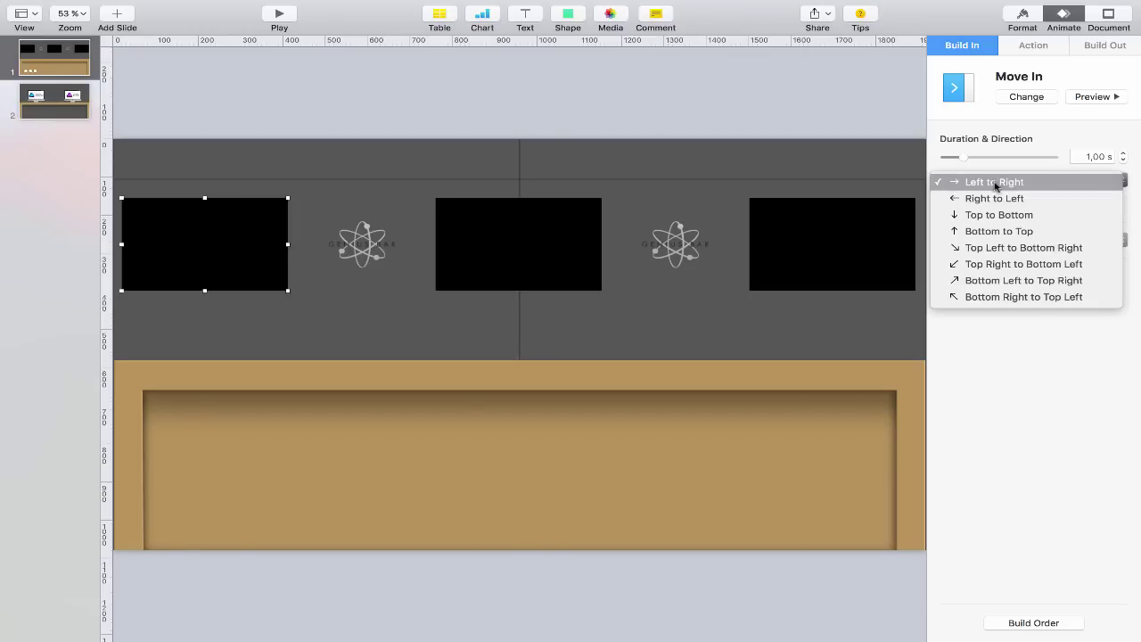
click(997, 218)
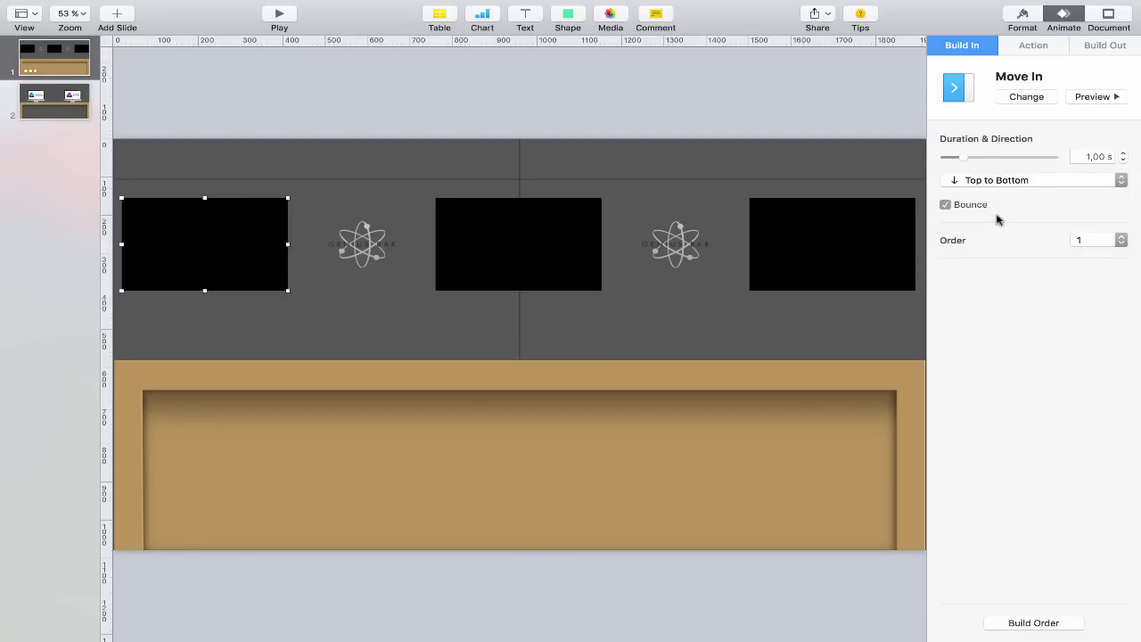
Apply the Move In build-in effect to slide 1's middle black screen with the direction Top to Bottom.
click(554, 239)
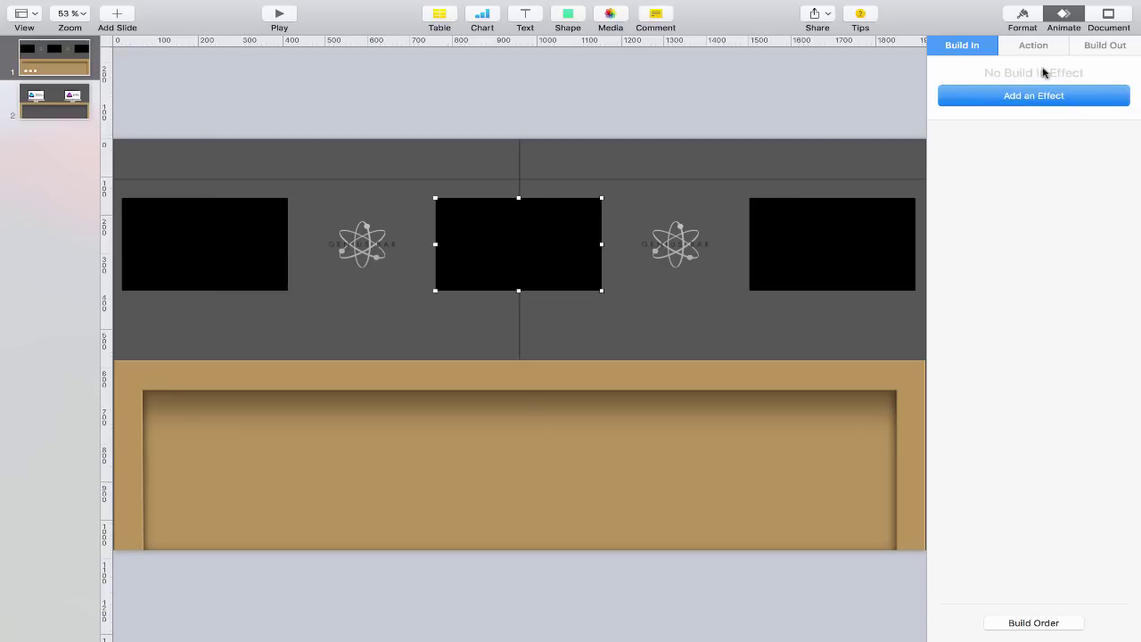
click(1047, 96)
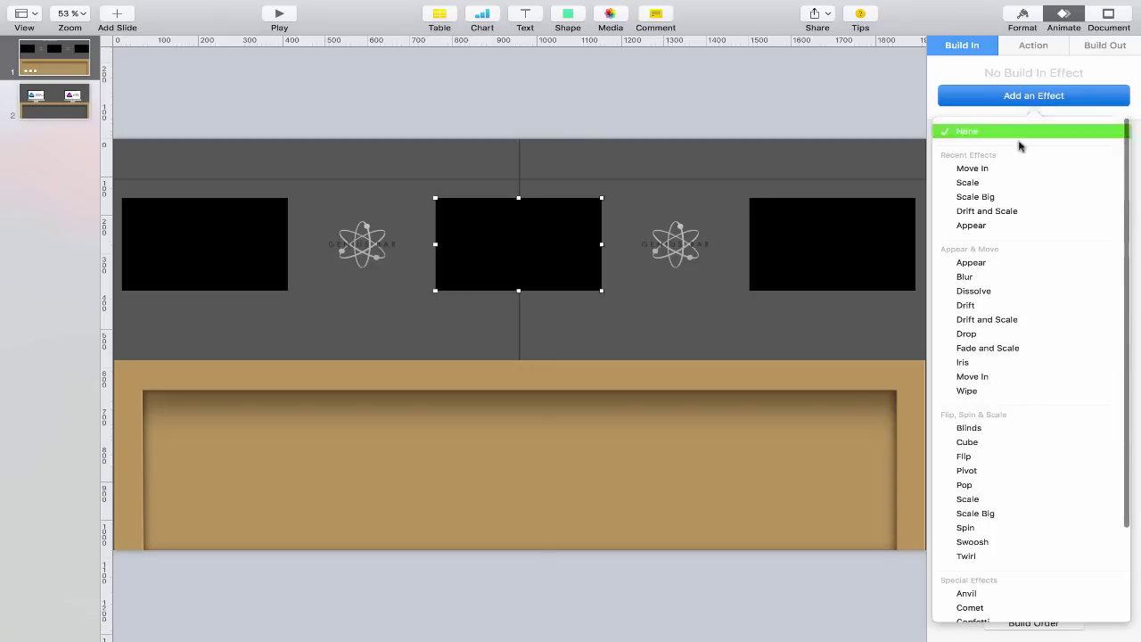
click(973, 168)
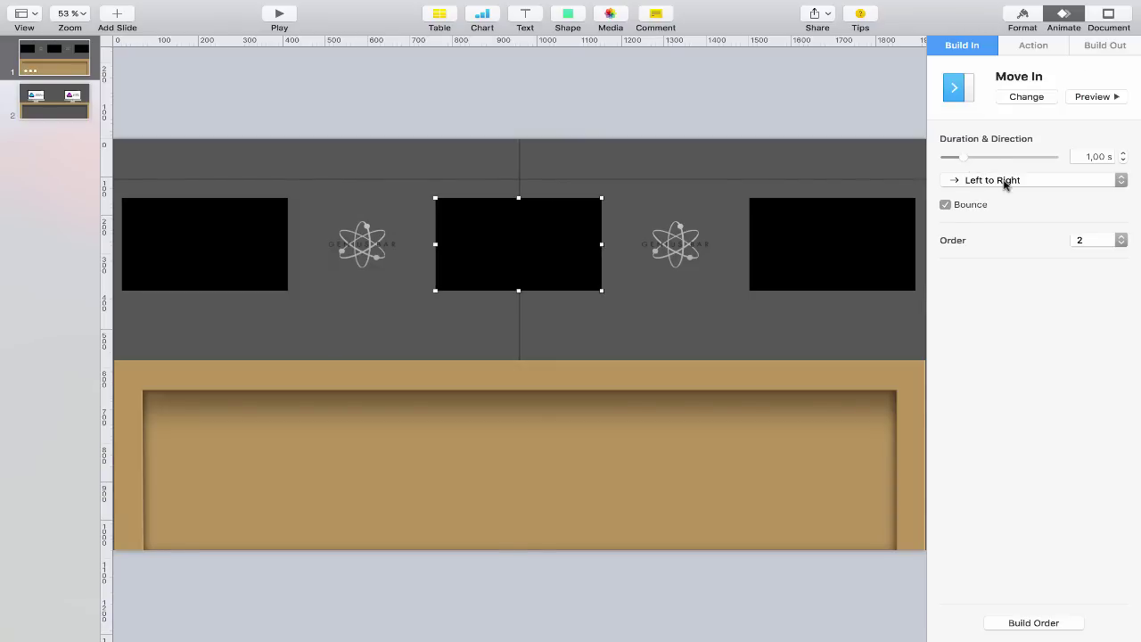
click(1004, 180)
Apply the Move In build-in effect to slide 1's rightmost black screen with the direction Top to Bottom.
click(822, 264)
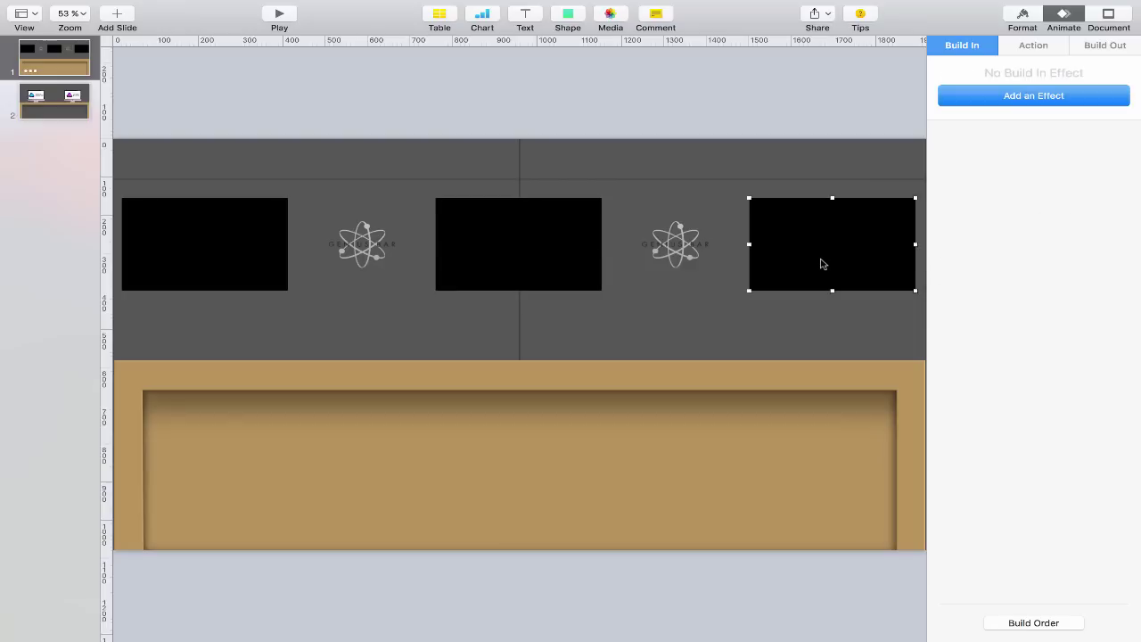
click(1022, 95)
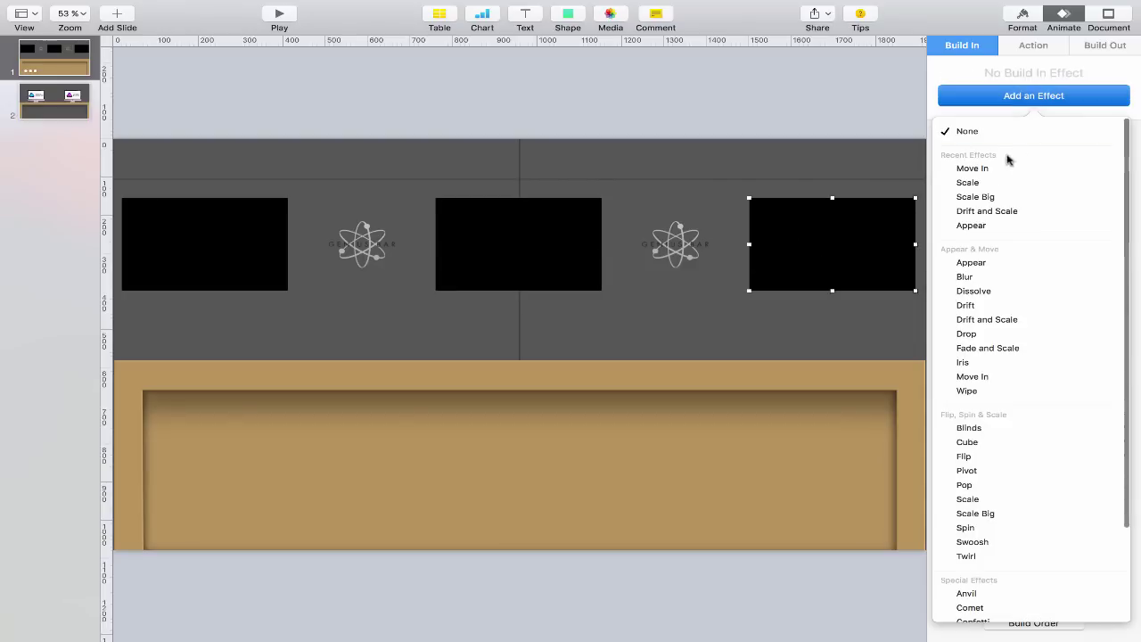
click(959, 169)
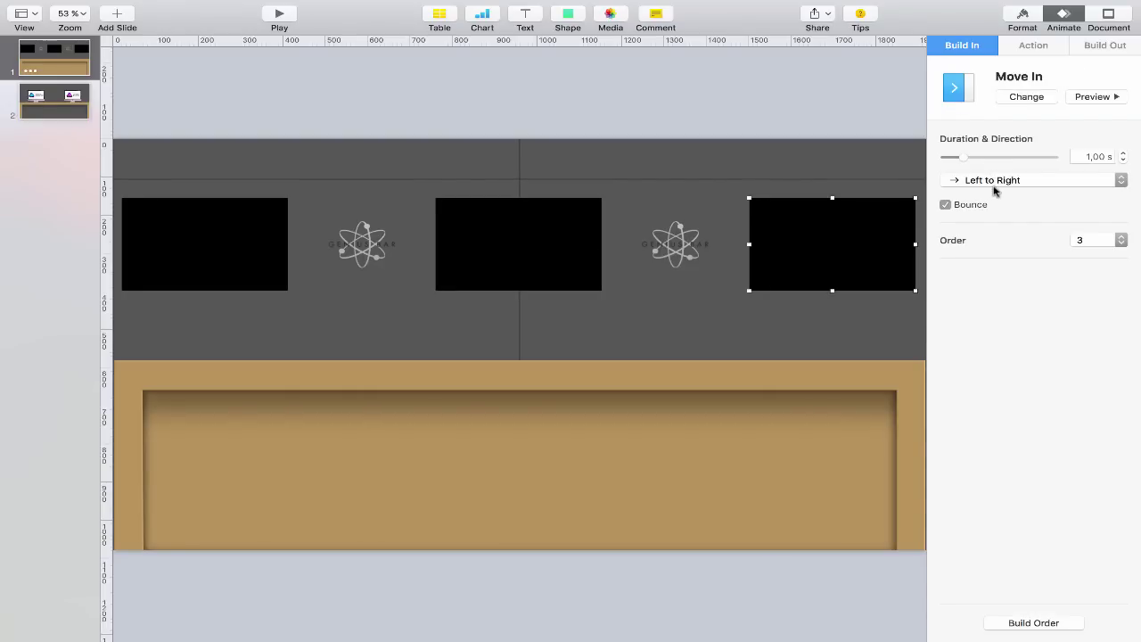
click(994, 184)
click(995, 215)
Play slide 1 to check the three black screens' Move In animations, and leave the slideshow.
click(247, 247)
click(222, 178)
click(285, 13)
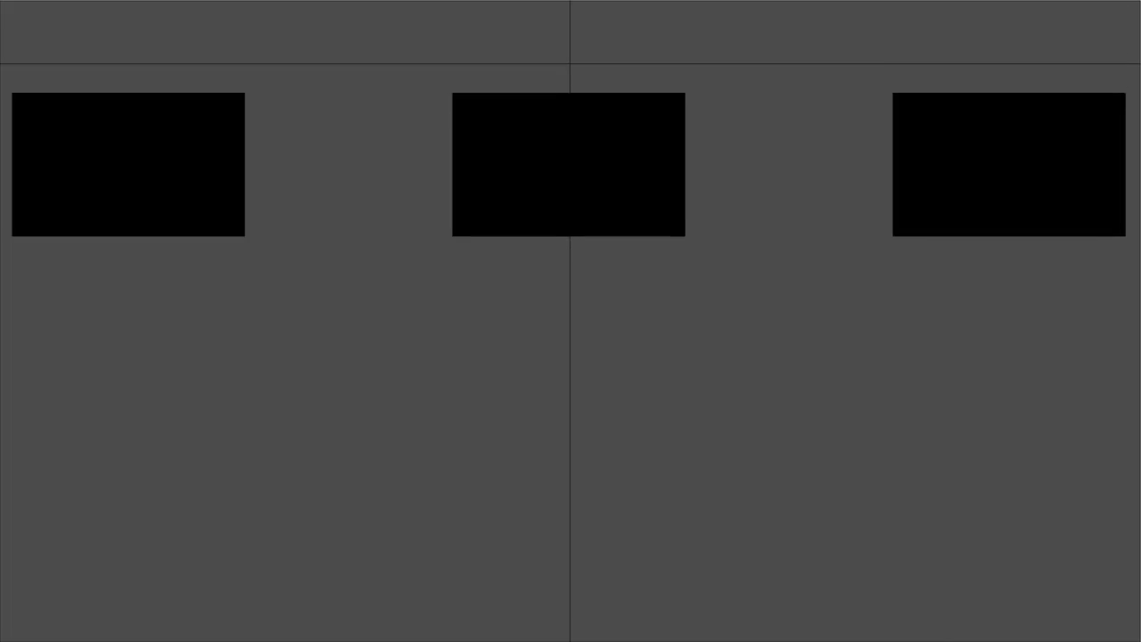
key(Escape)
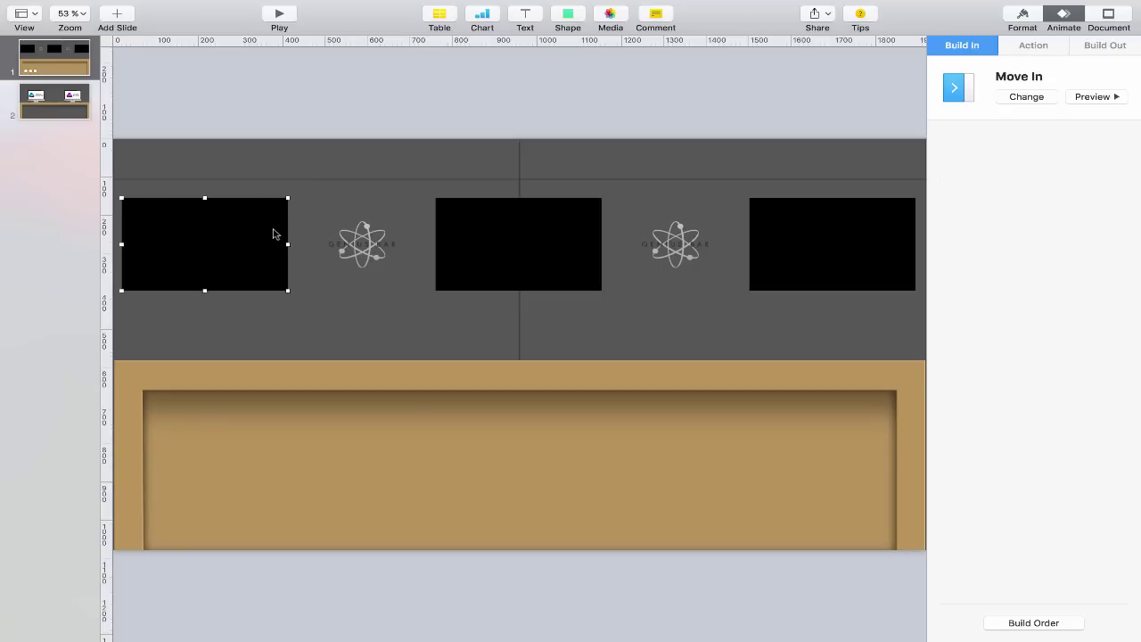
In the build order, make the second and third Screen.png builds start With Build 1 with a delay of 0.10 s.
click(813, 257)
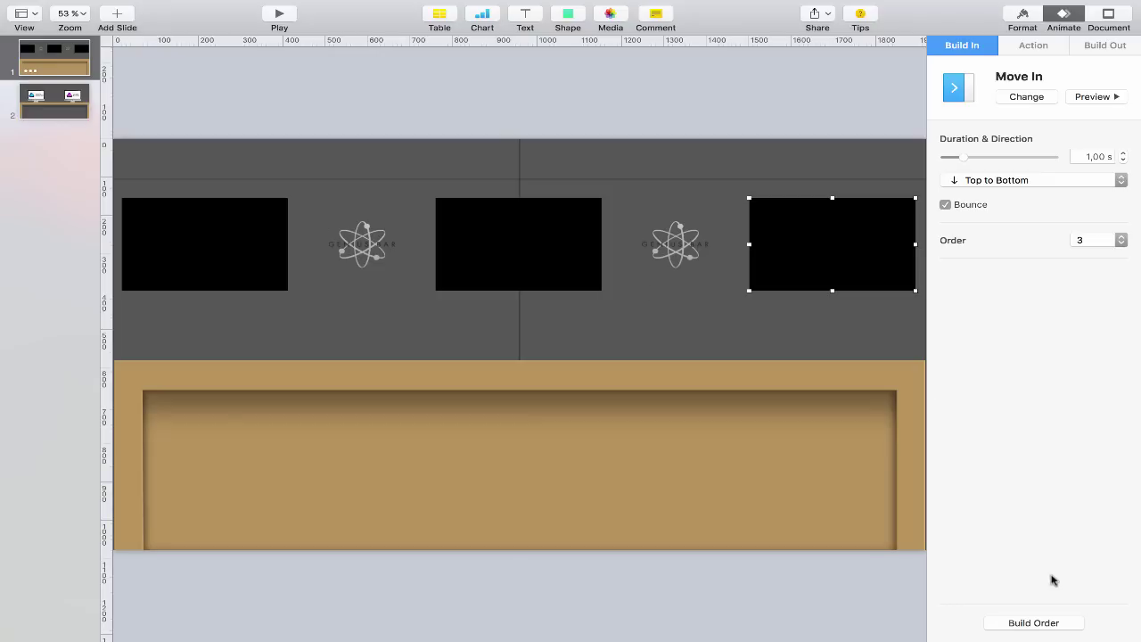
click(1038, 628)
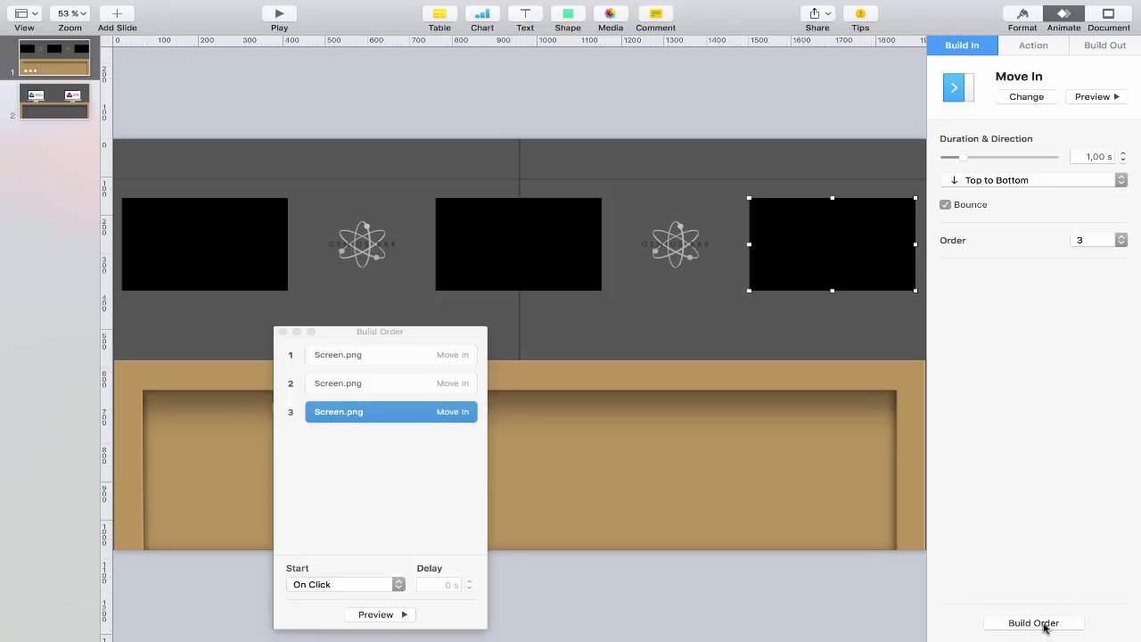
click(392, 386)
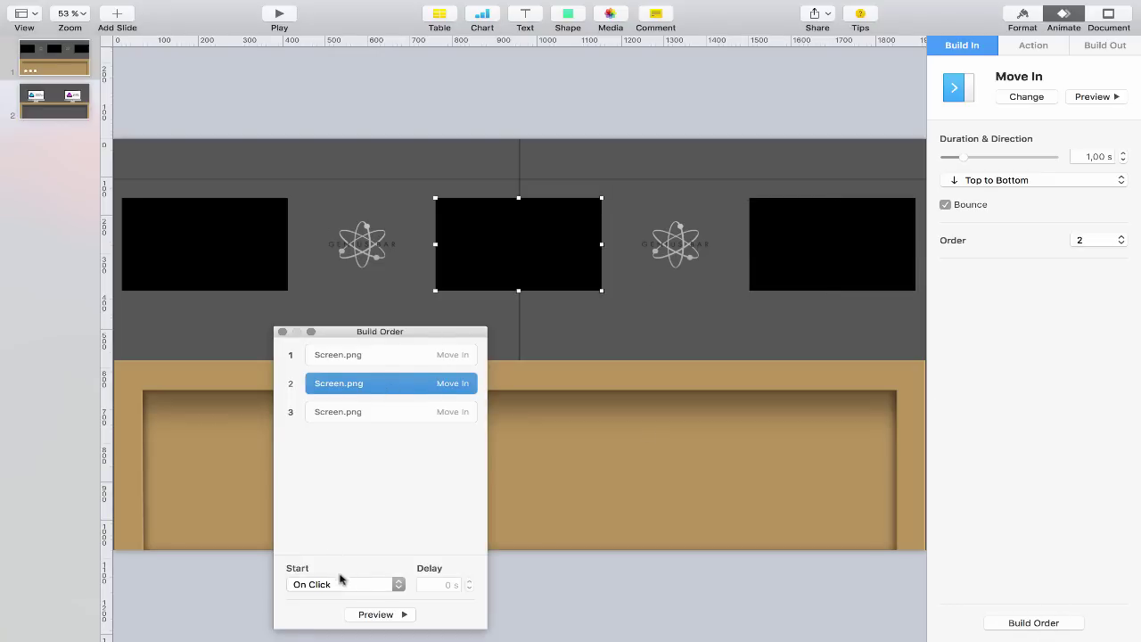
drag(434, 331, 537, 146)
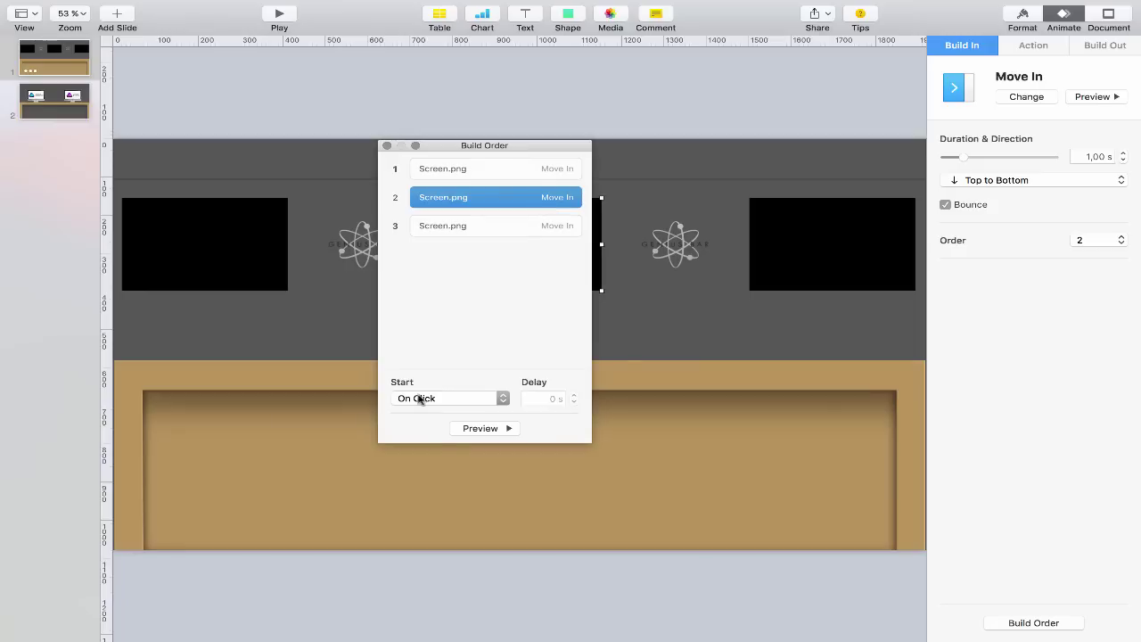
click(450, 398)
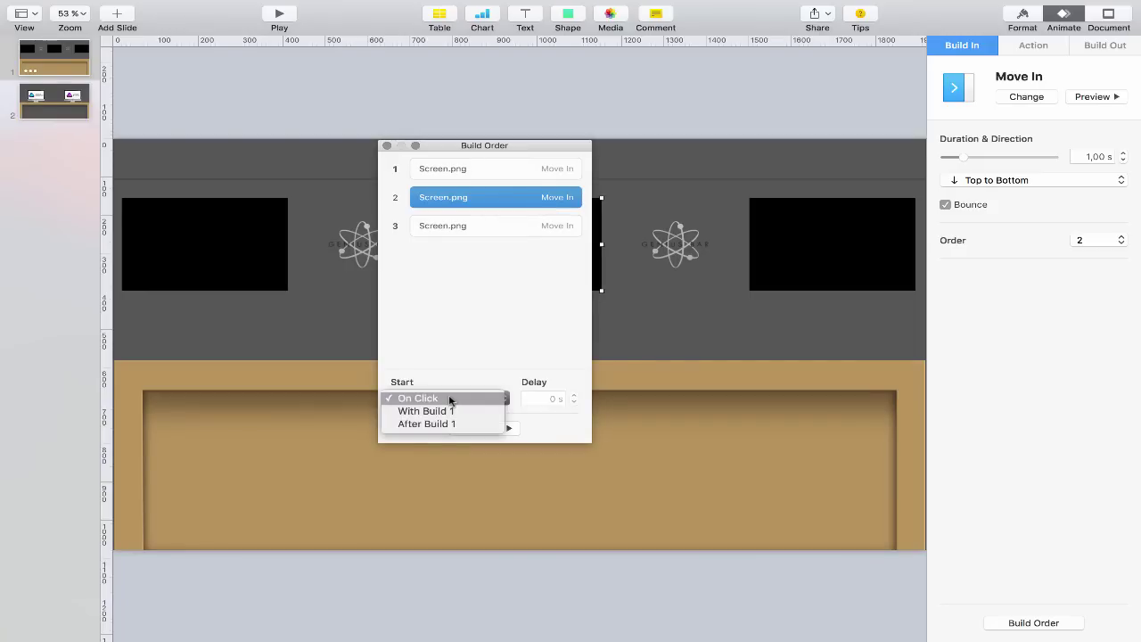
click(453, 411)
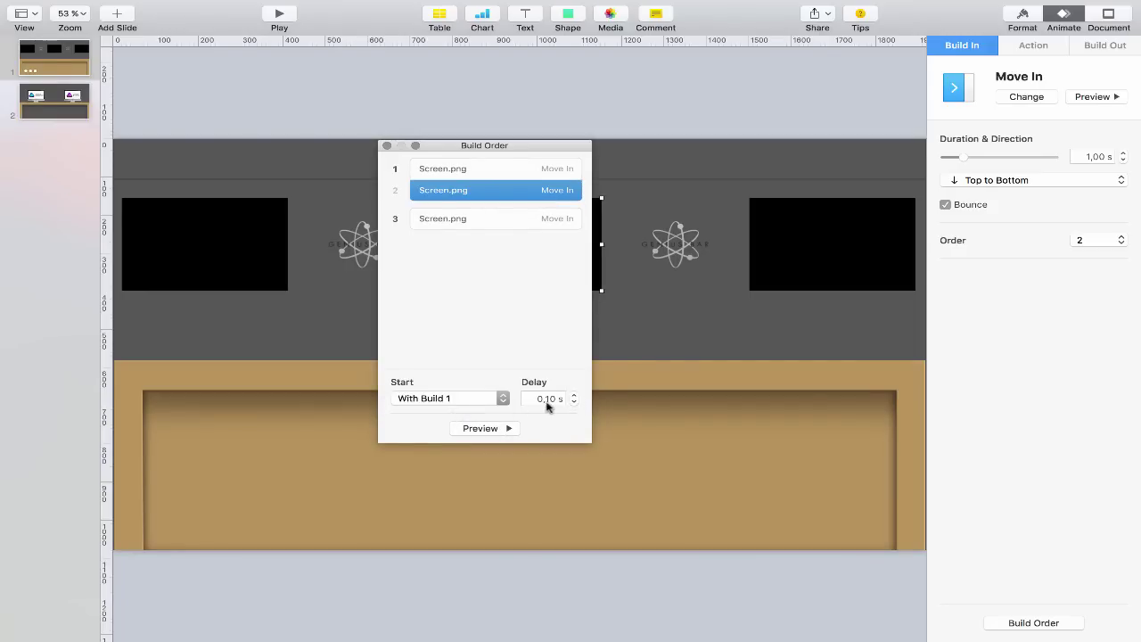
click(492, 216)
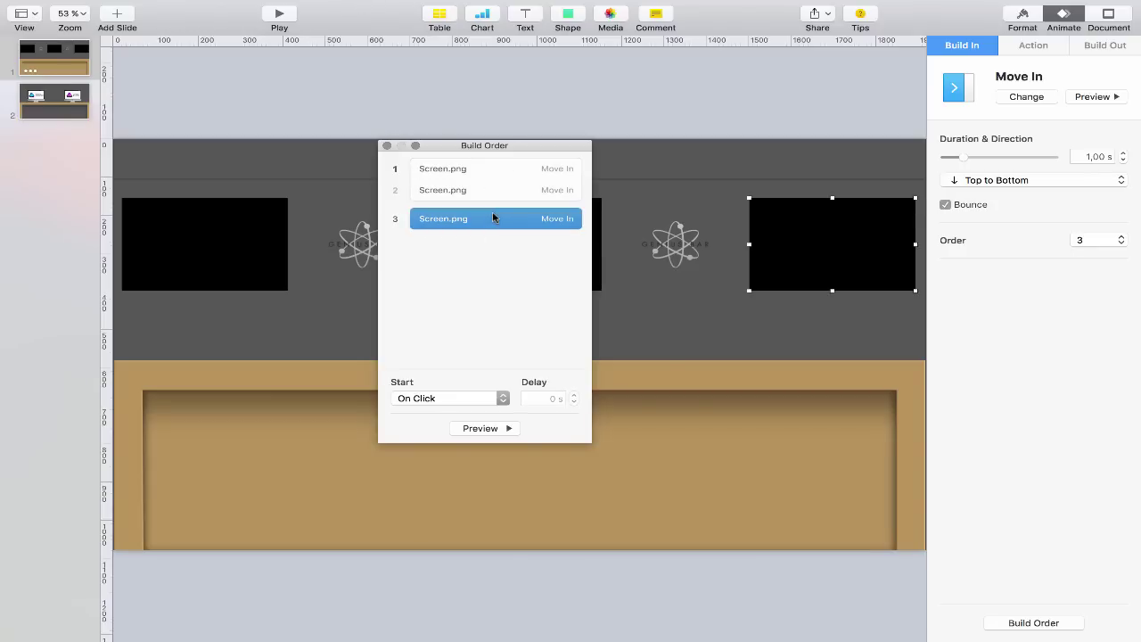
click(447, 399)
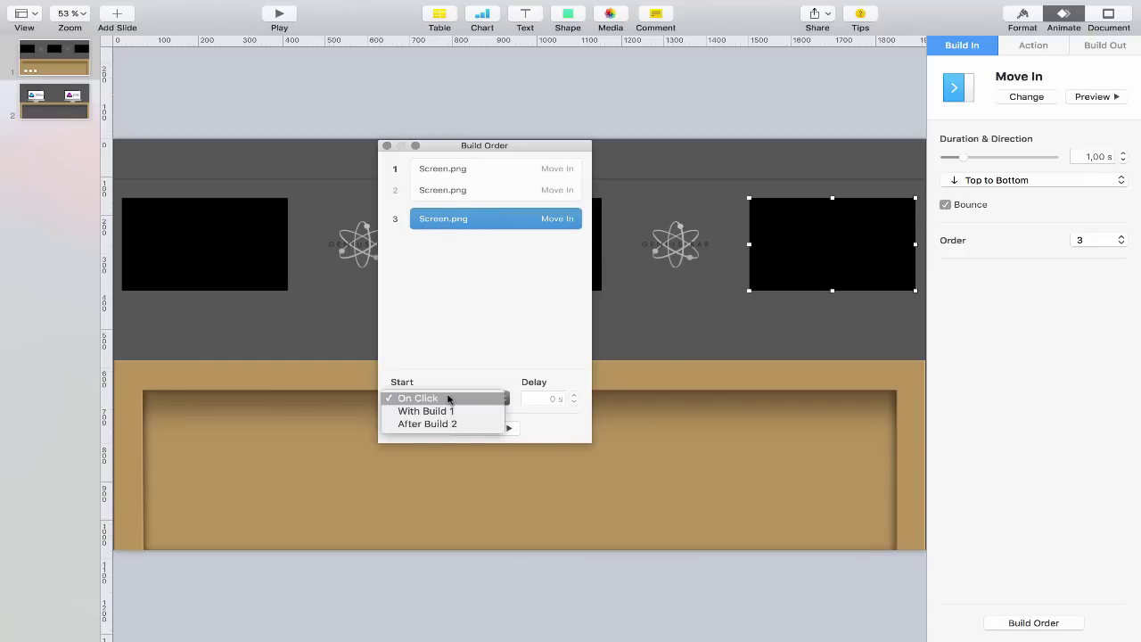
click(459, 411)
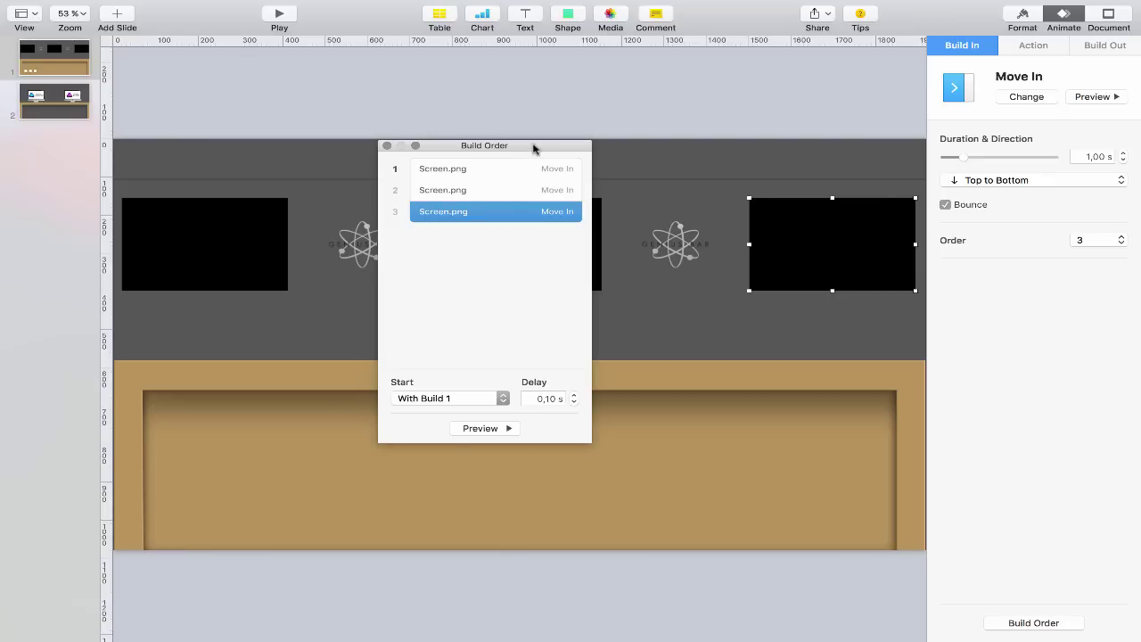
Preview the three screens' builds from the build order and close it.
drag(533, 148, 702, 328)
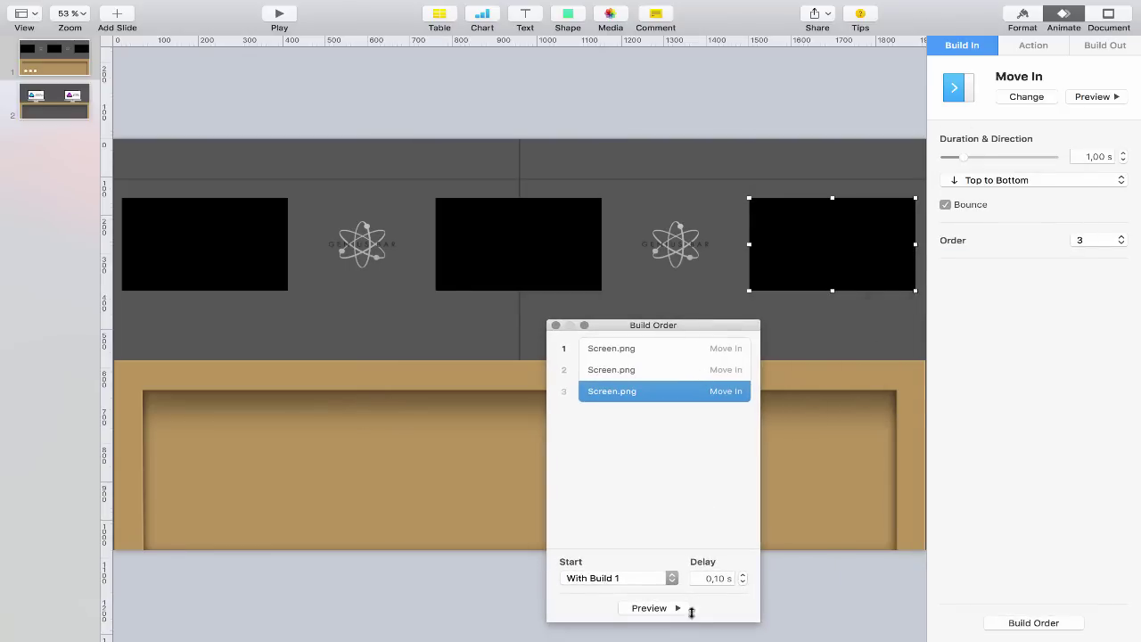
click(653, 609)
click(553, 326)
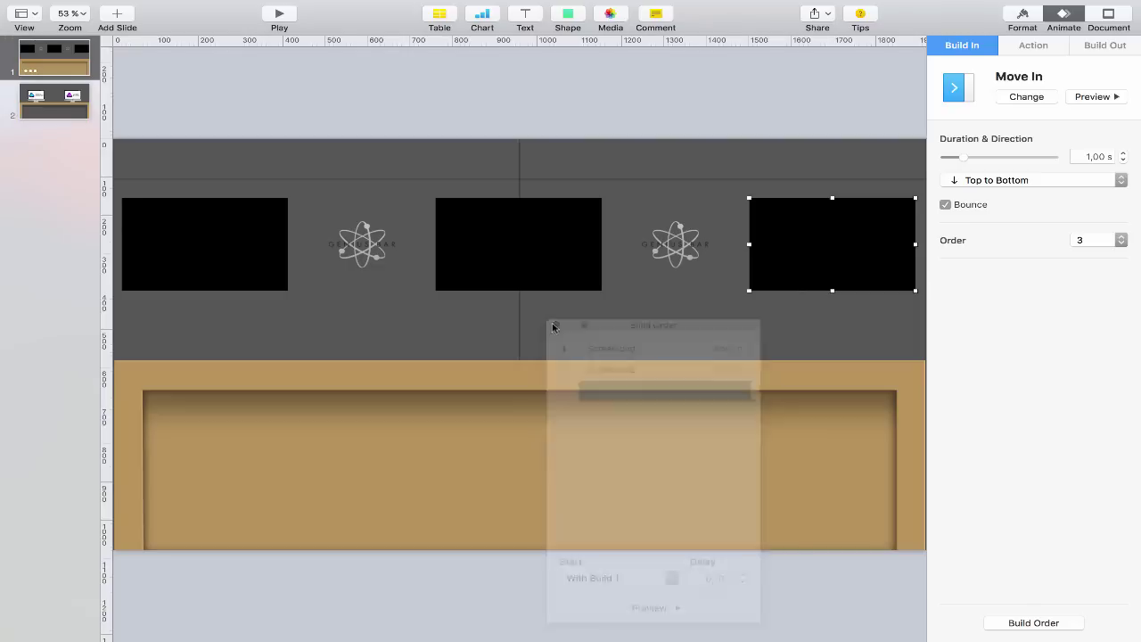
Apply the Scale build-in effect to the grouped Genius Bar logos with the direction Down and preview it.
click(360, 248)
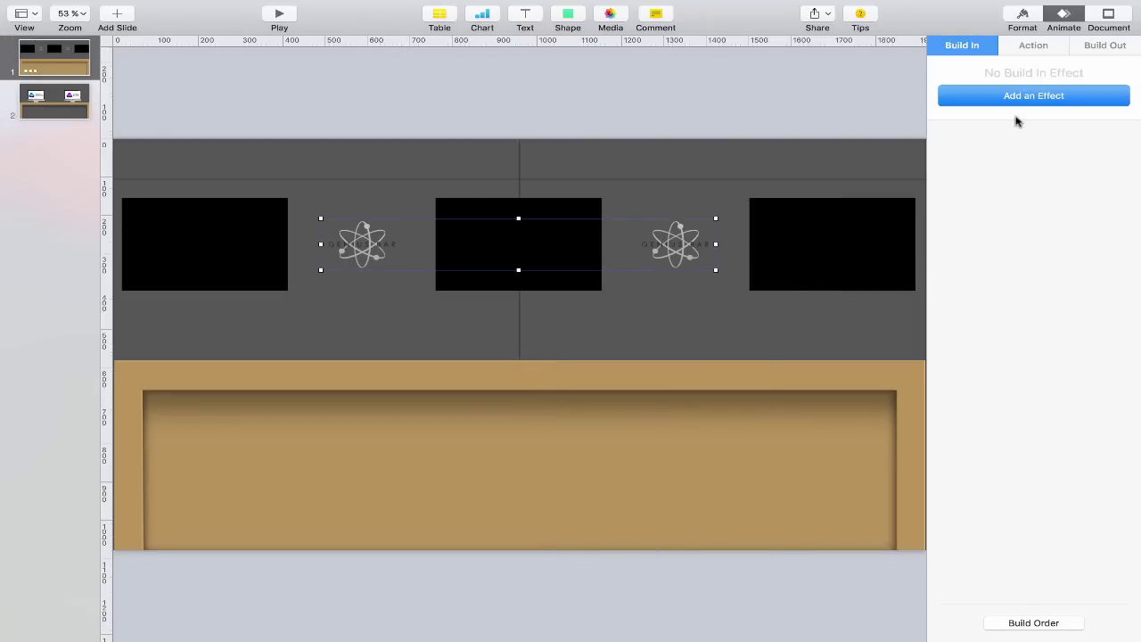
click(1047, 101)
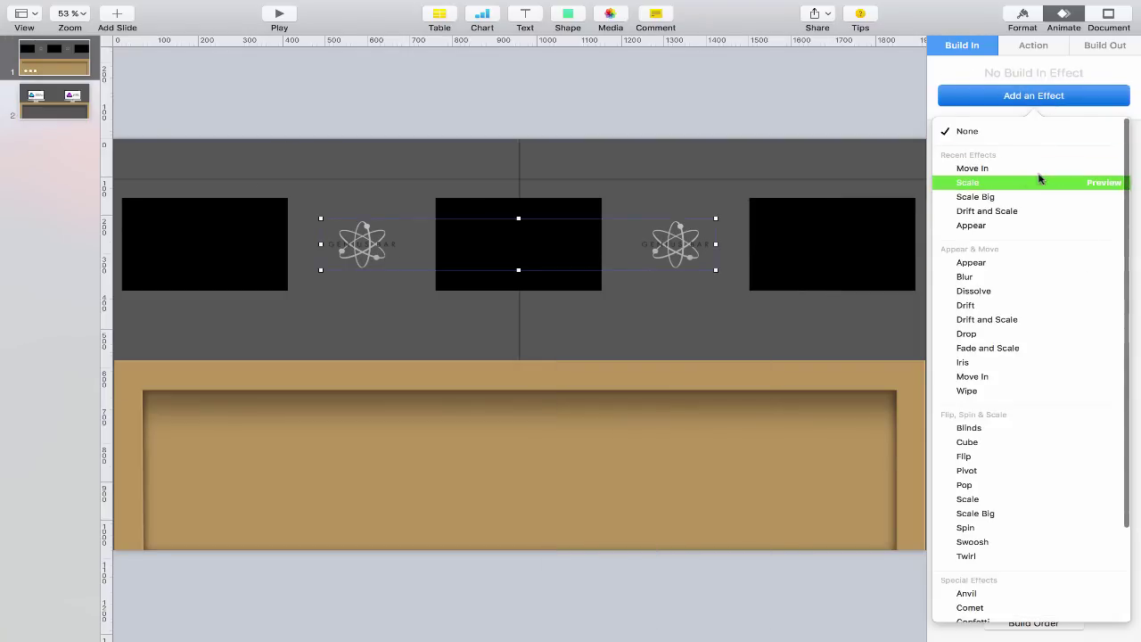
click(990, 184)
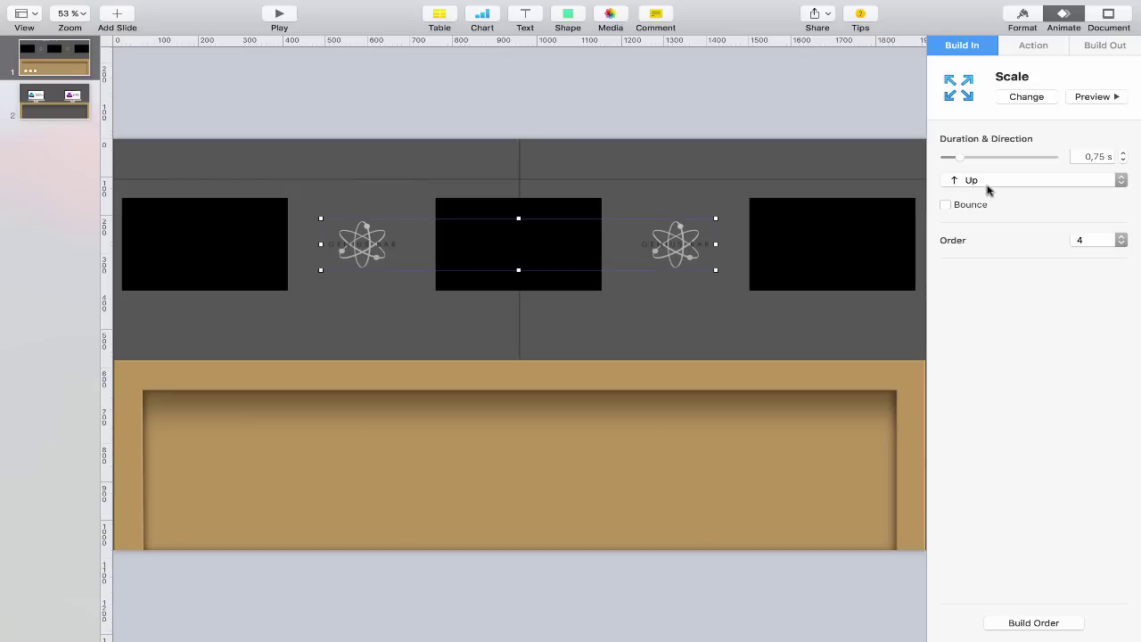
click(988, 187)
click(989, 198)
click(1088, 97)
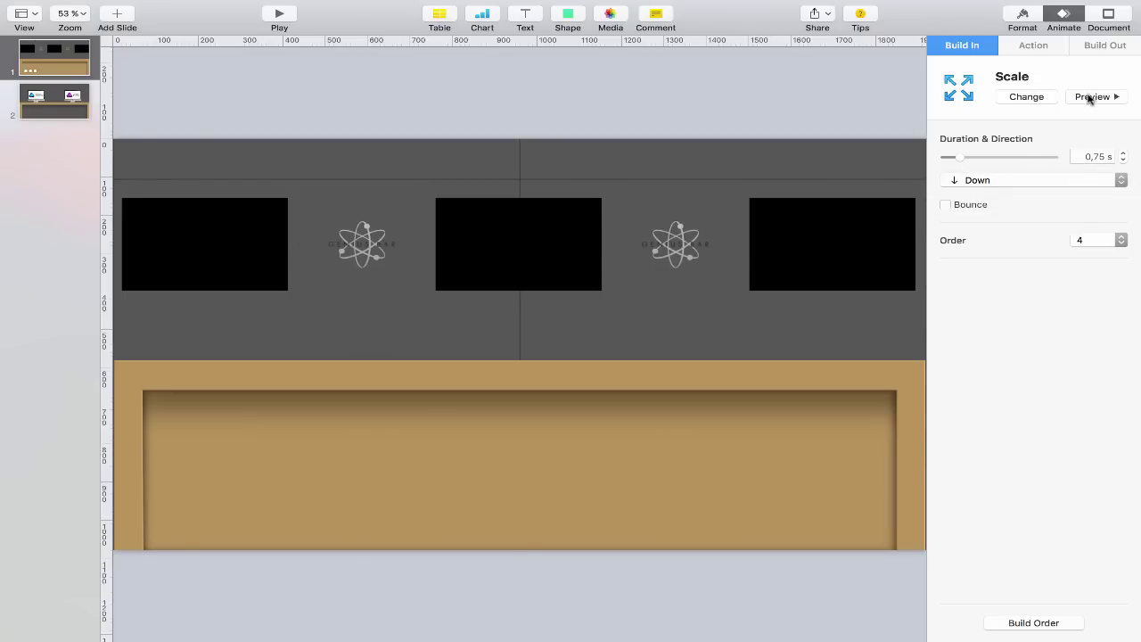
Apply the Move In build-in effect to slide 1's wooden counter with the direction Bottom to Top, and play the slide to check it.
click(518, 378)
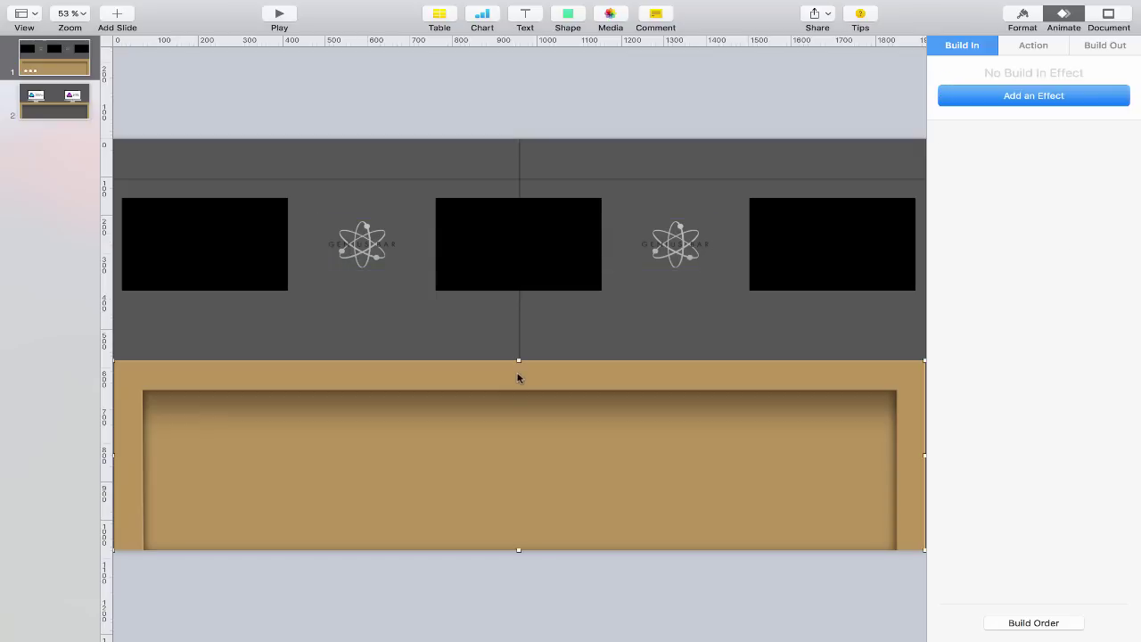
click(1027, 98)
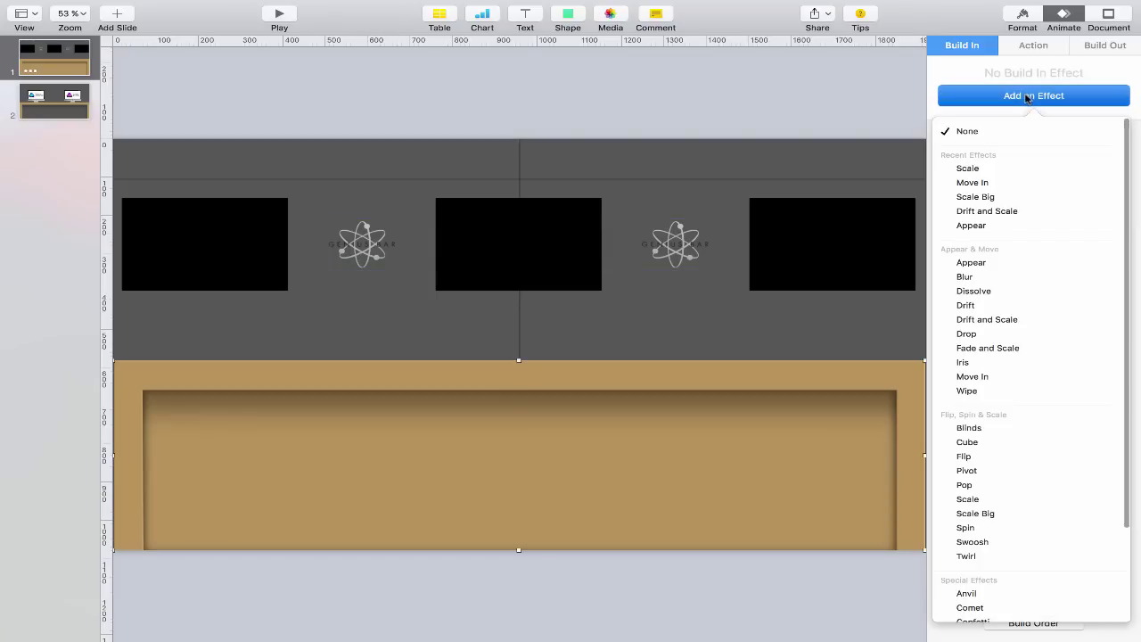
click(993, 183)
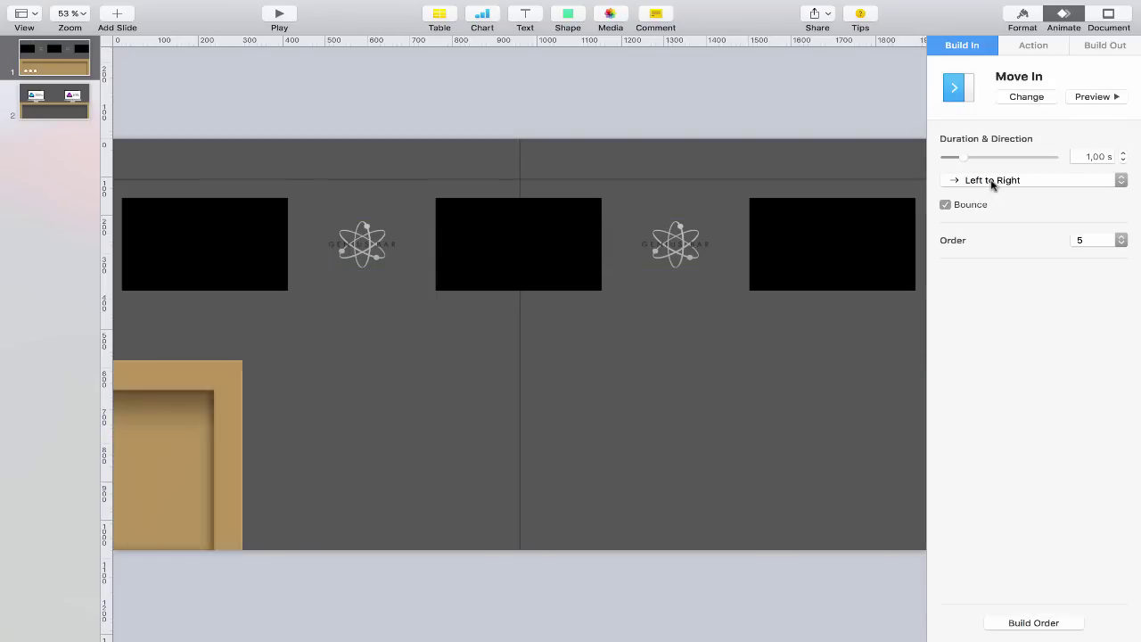
click(998, 182)
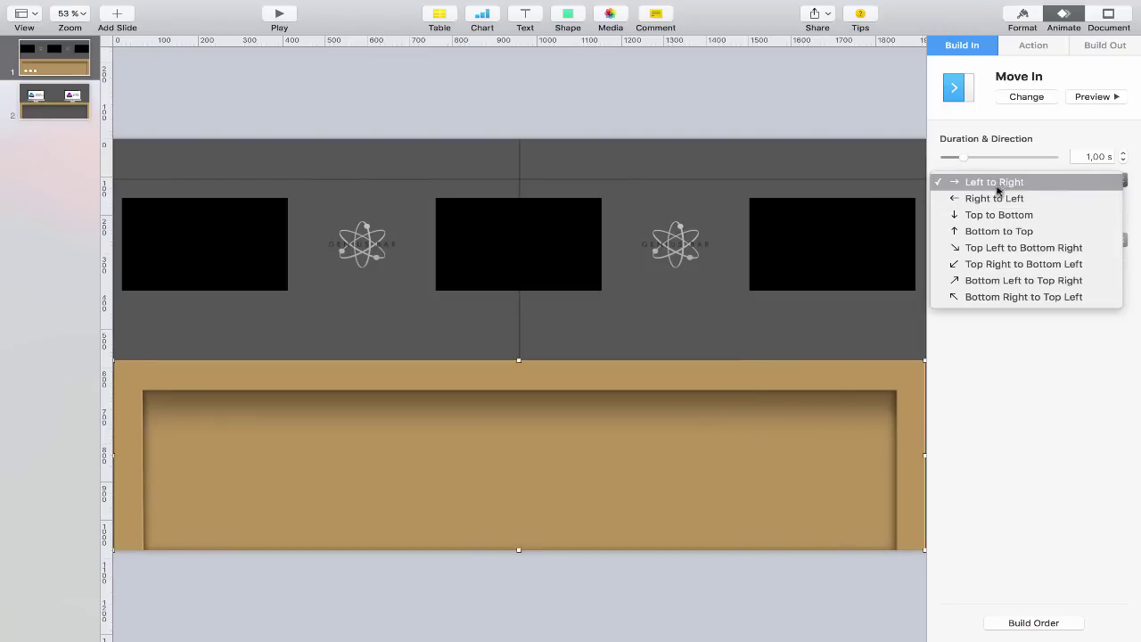
click(1003, 233)
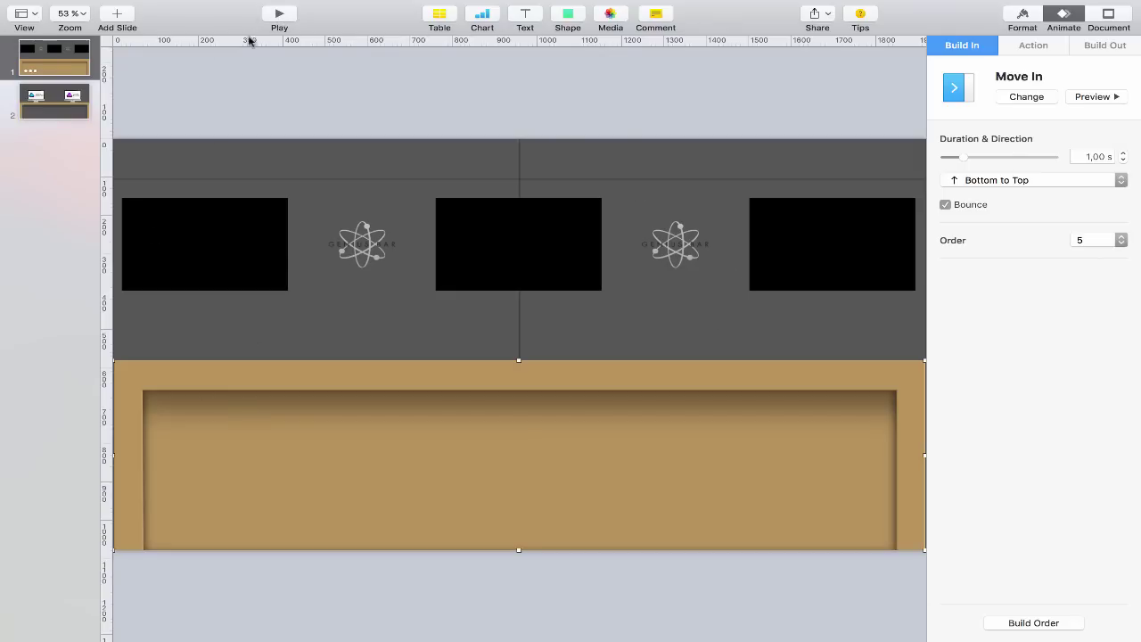
click(279, 14)
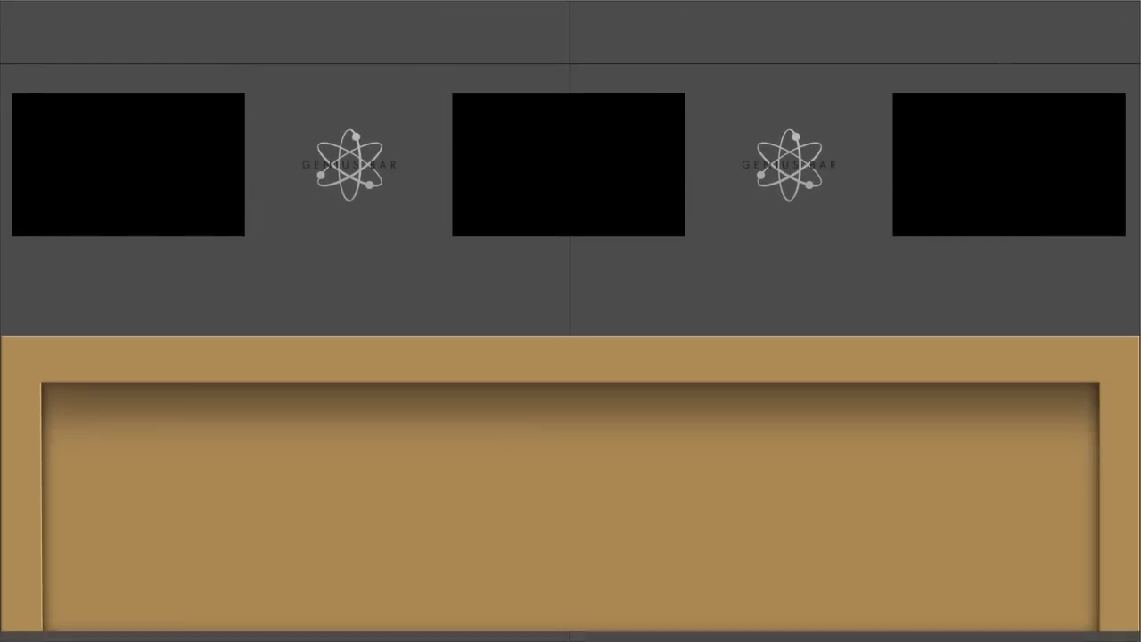
key(Escape)
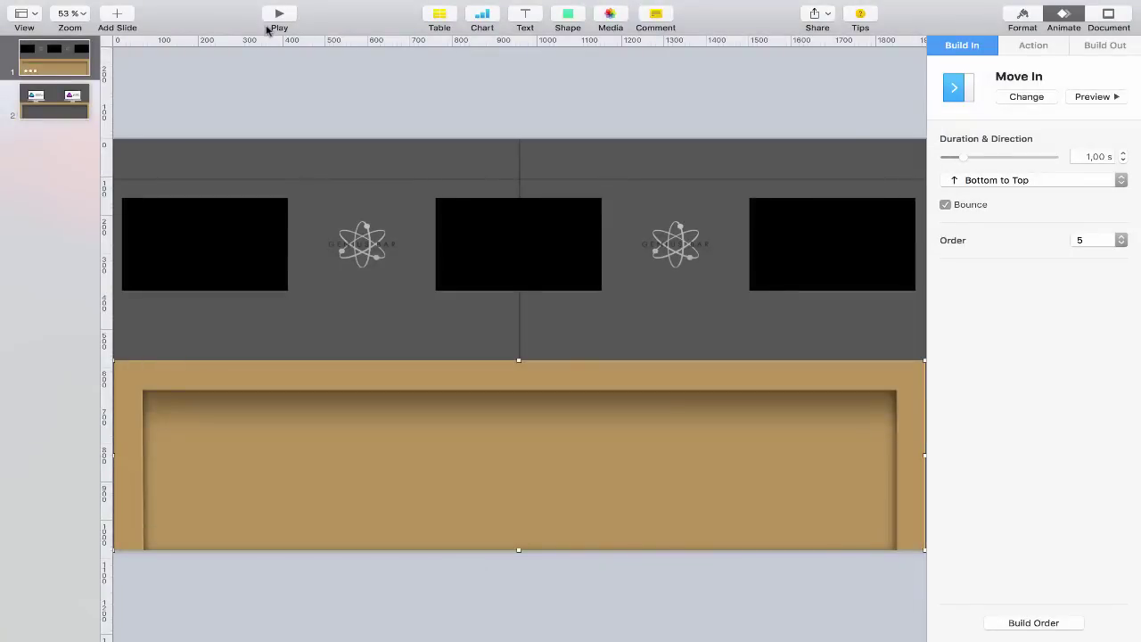
Apply the Move In build-in effect to the store table on slide 2, keeping the direction Left to Right.
click(67, 102)
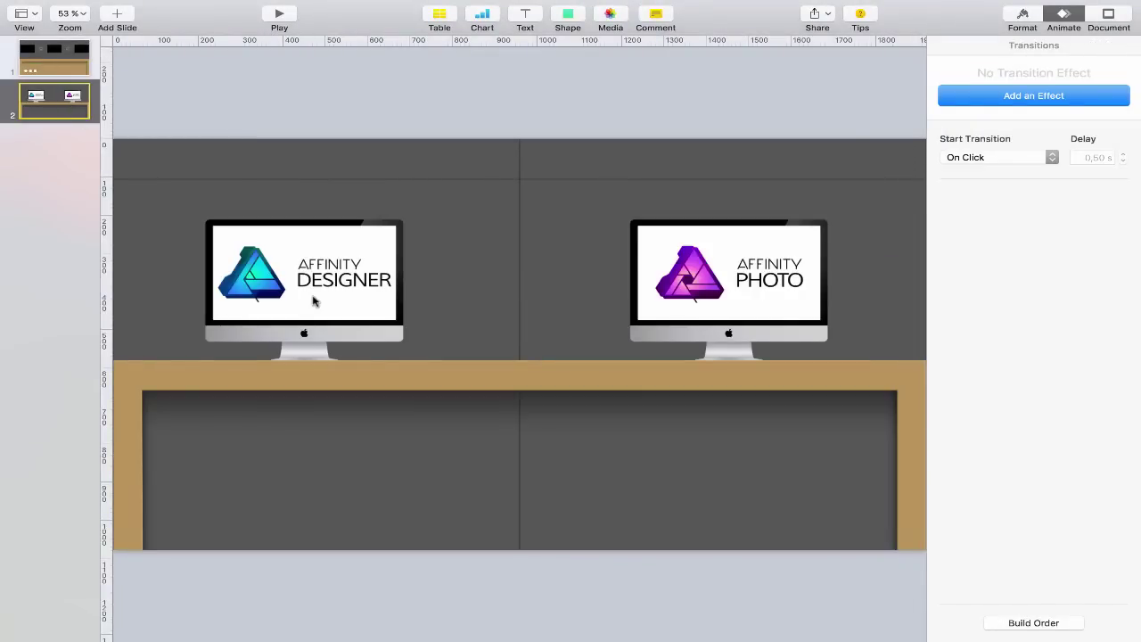
click(325, 301)
click(548, 382)
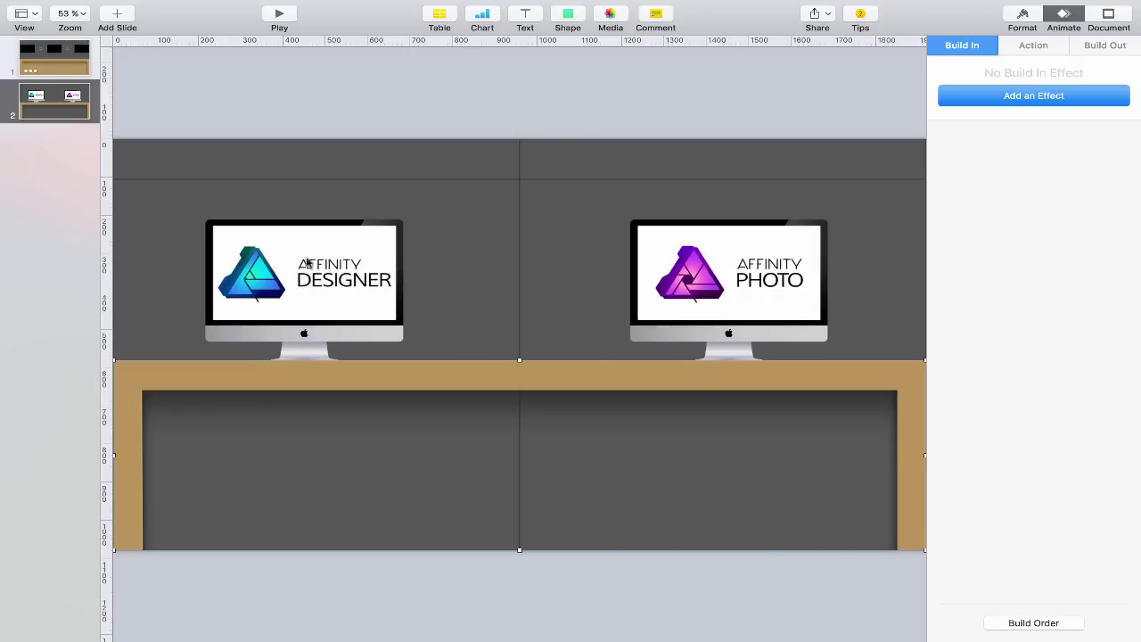
click(306, 283)
click(731, 259)
click(492, 376)
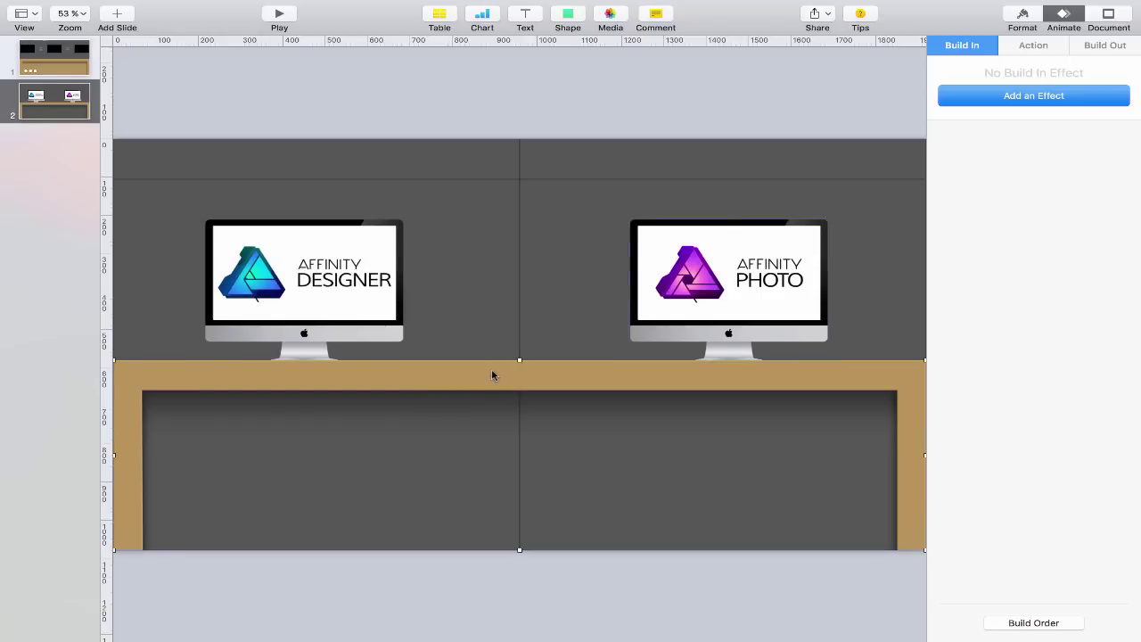
click(1026, 95)
click(972, 169)
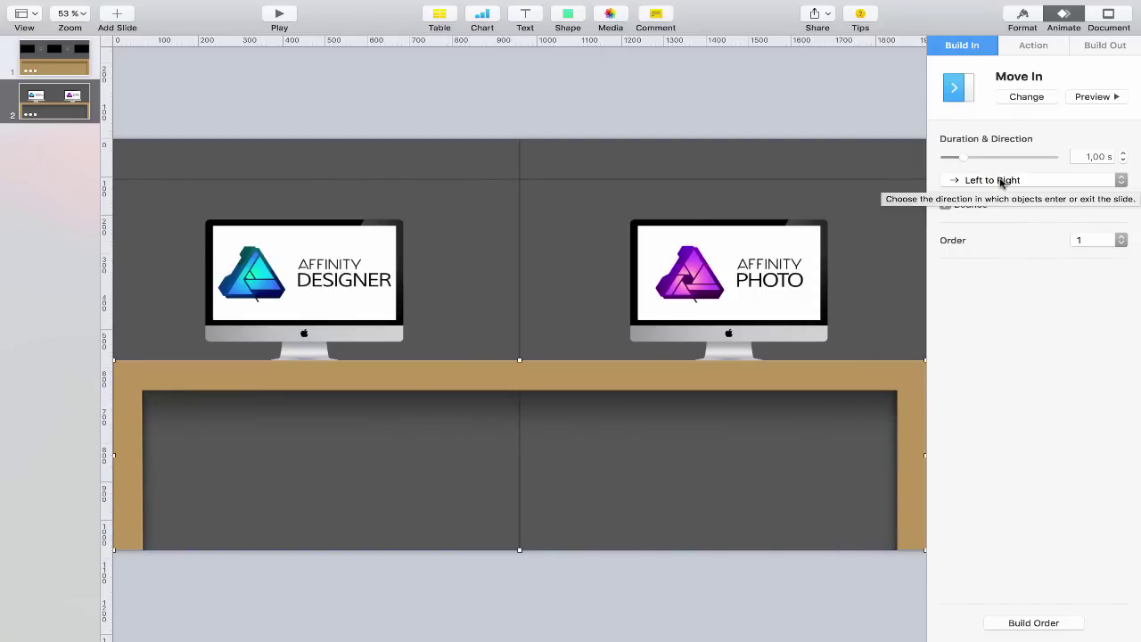
Apply the Move In build-in effect to the Affinity Designer iMac on slide 2 with the direction Top to Bottom.
click(303, 309)
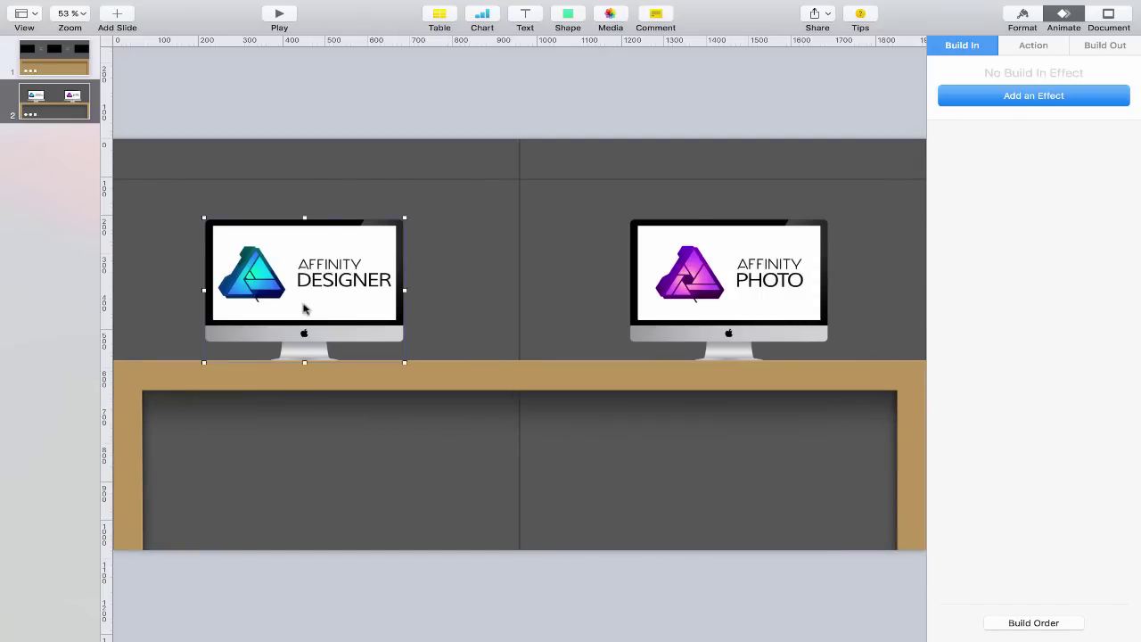
click(1010, 101)
click(979, 168)
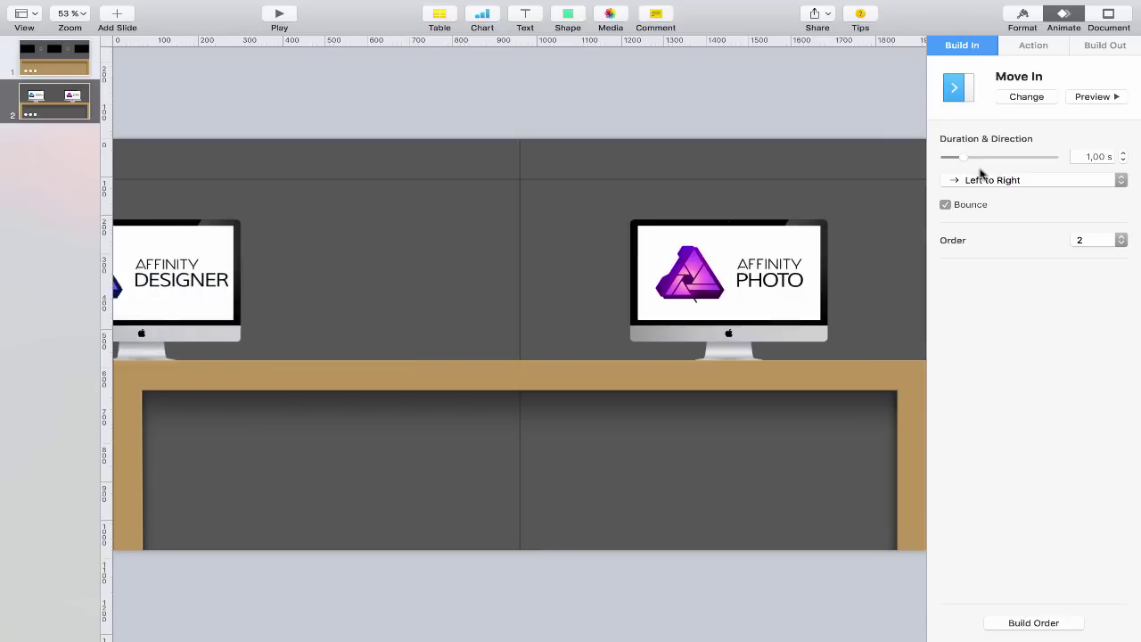
click(997, 182)
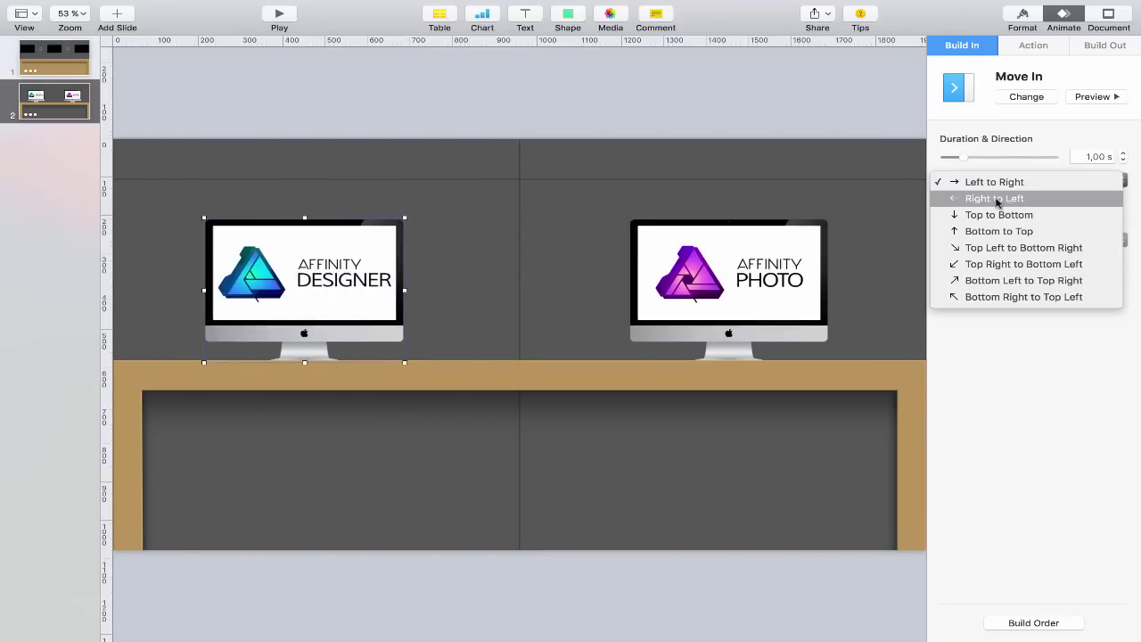
Apply the Move In build-in effect to the Affinity Photo iMac with the direction Bottom to Top.
click(784, 297)
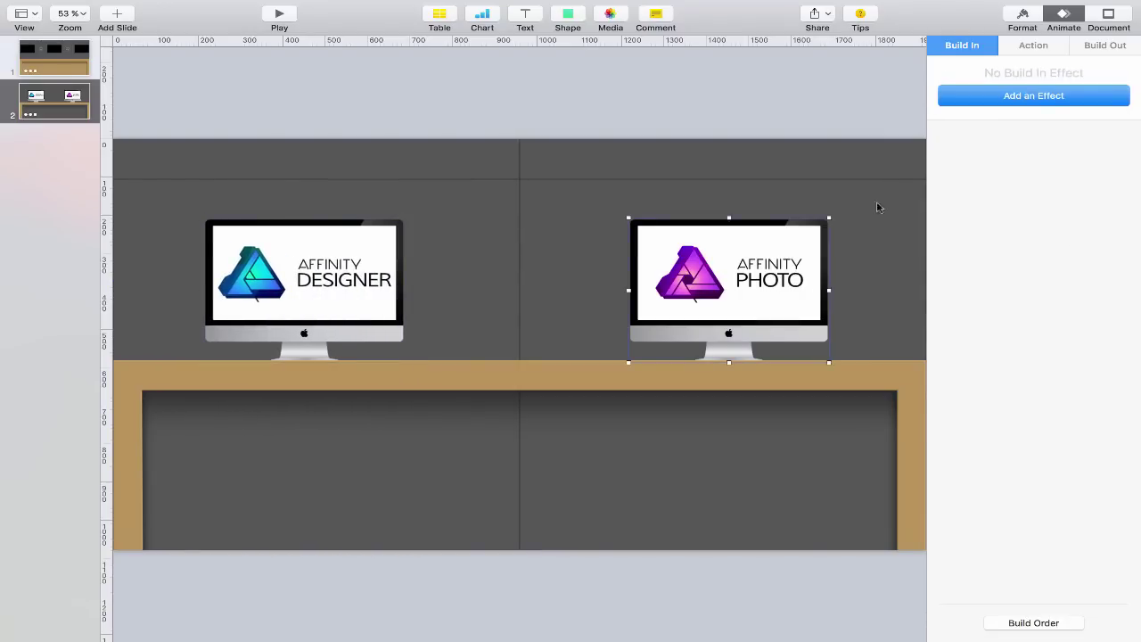
click(1046, 98)
click(979, 168)
click(1008, 181)
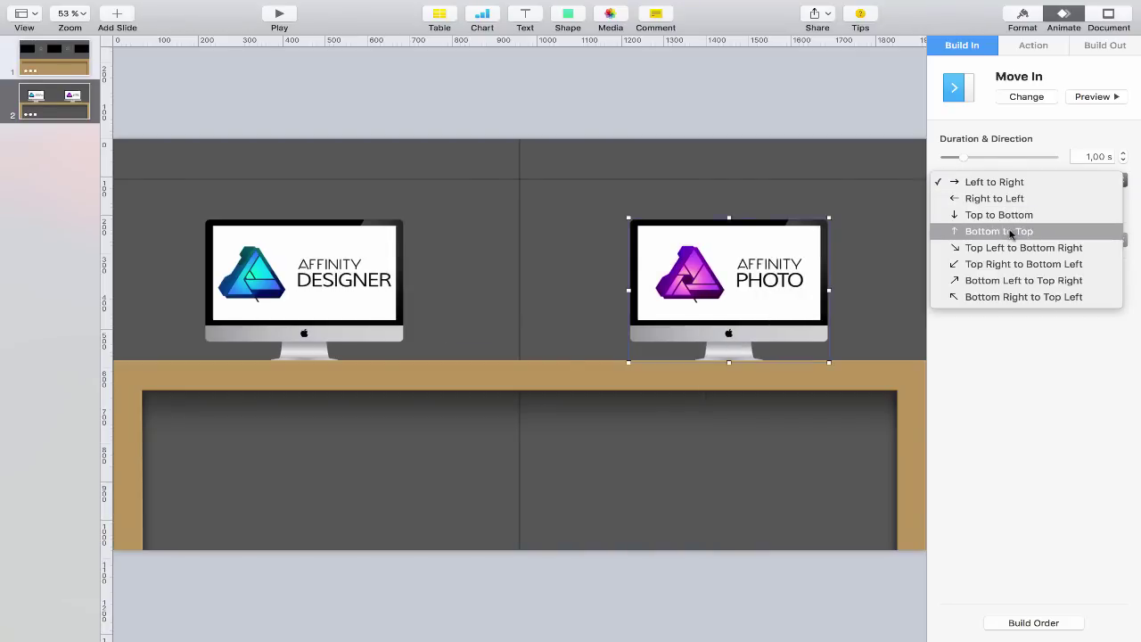
click(1010, 234)
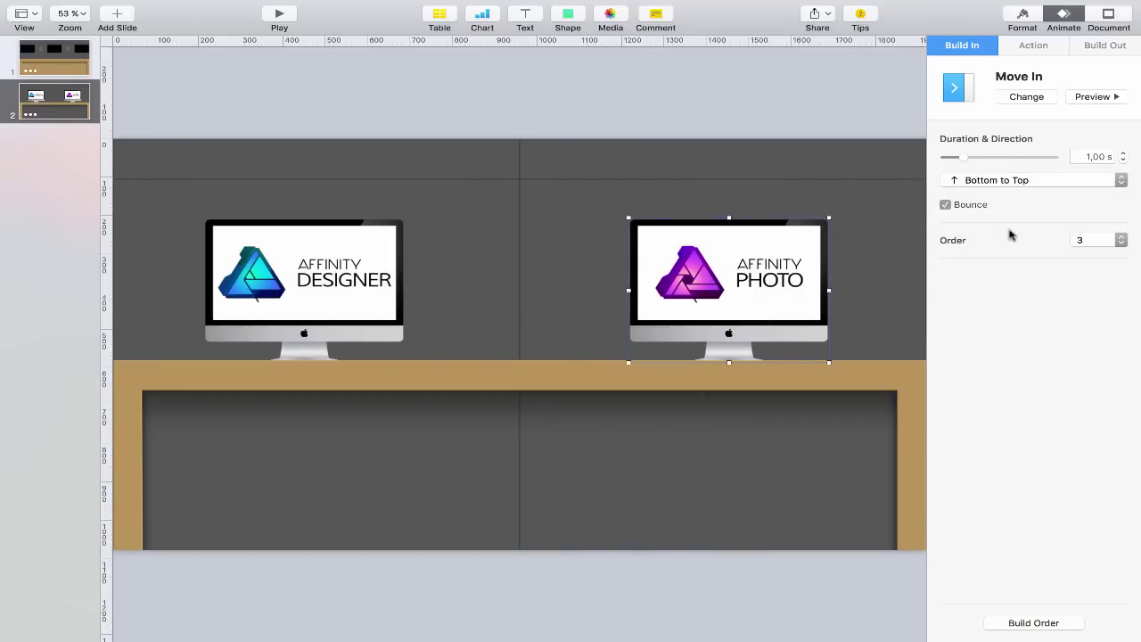
Start the Affinity Photo iMac's build With Build 2 after a 0.10 s delay, and set its direction to Top to Bottom.
click(339, 292)
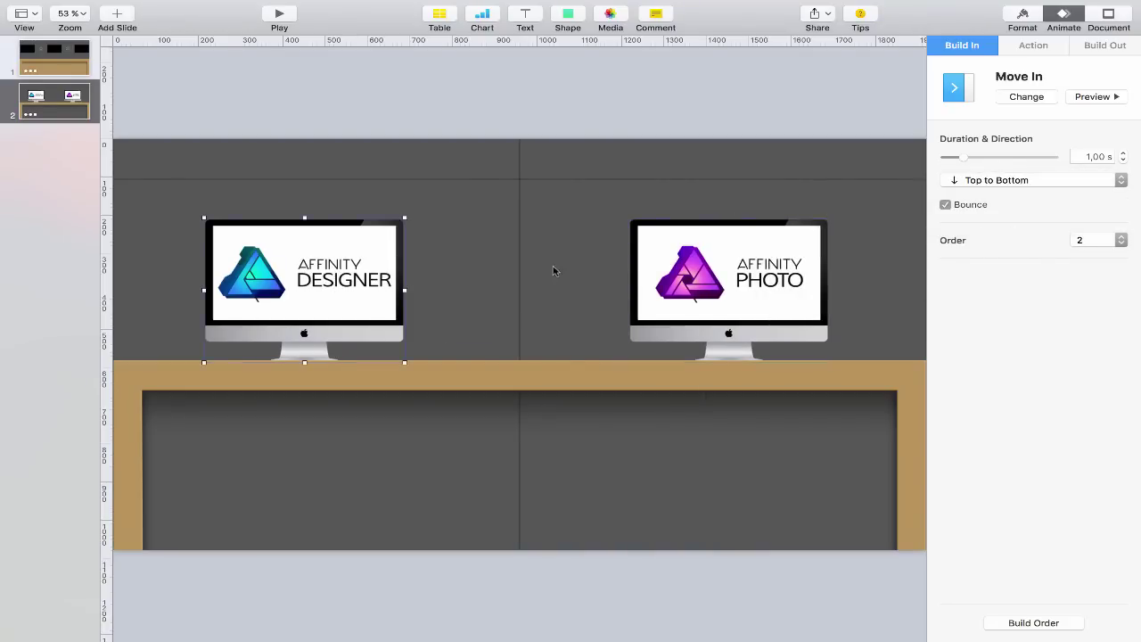
click(711, 282)
click(370, 290)
click(1035, 624)
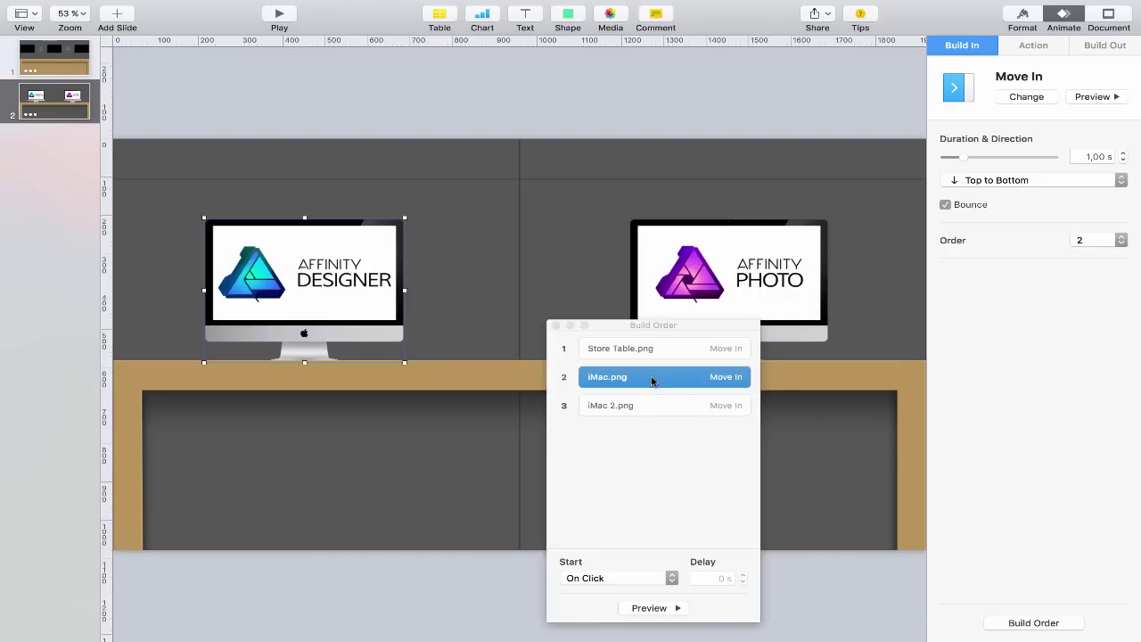
click(652, 400)
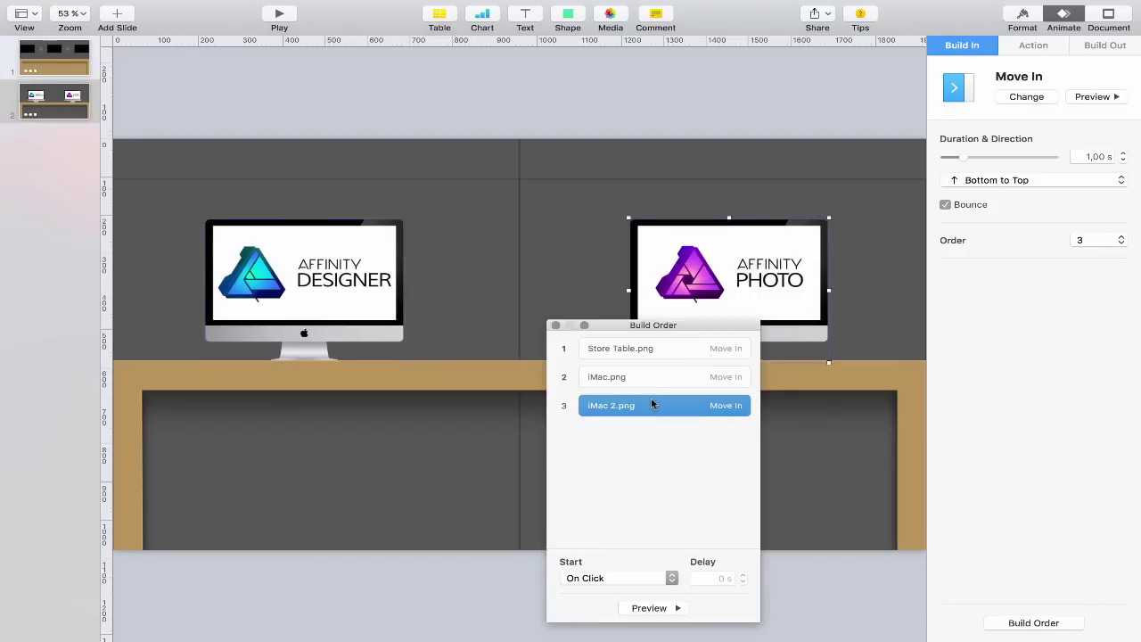
click(615, 580)
click(619, 592)
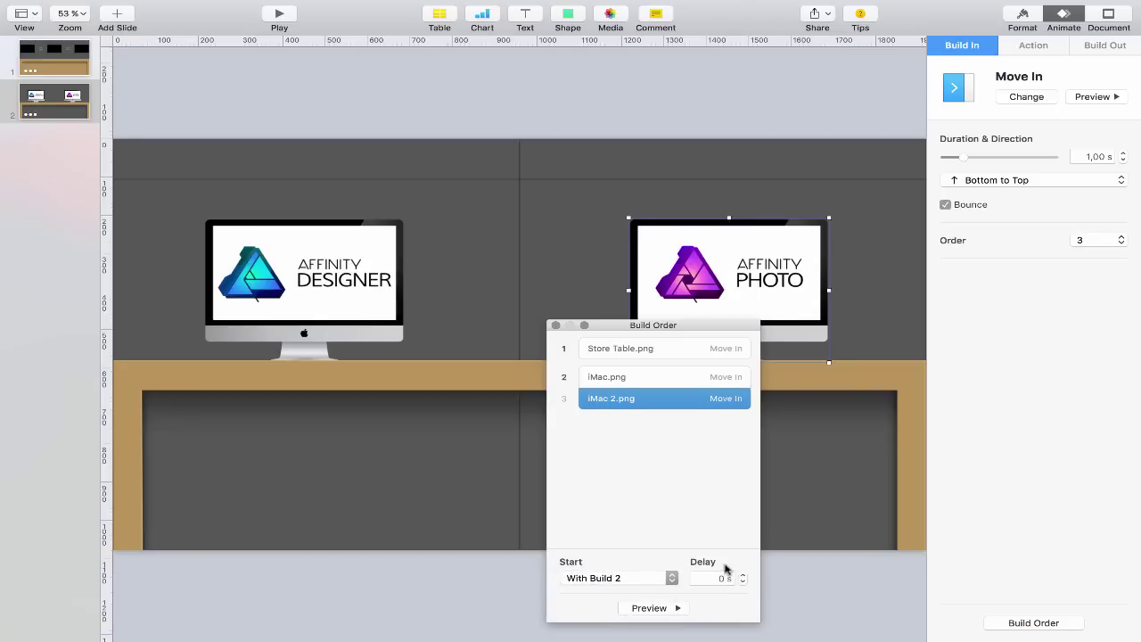
click(744, 575)
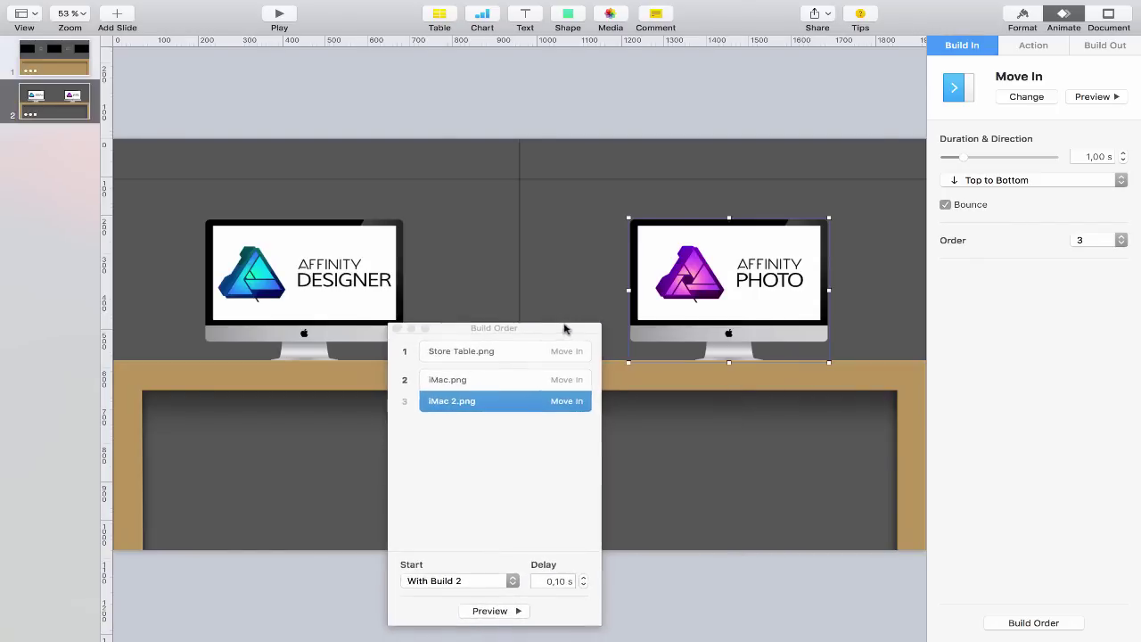
Preview the two iMacs' builds from the build order and close it.
drag(565, 326, 577, 326)
click(513, 608)
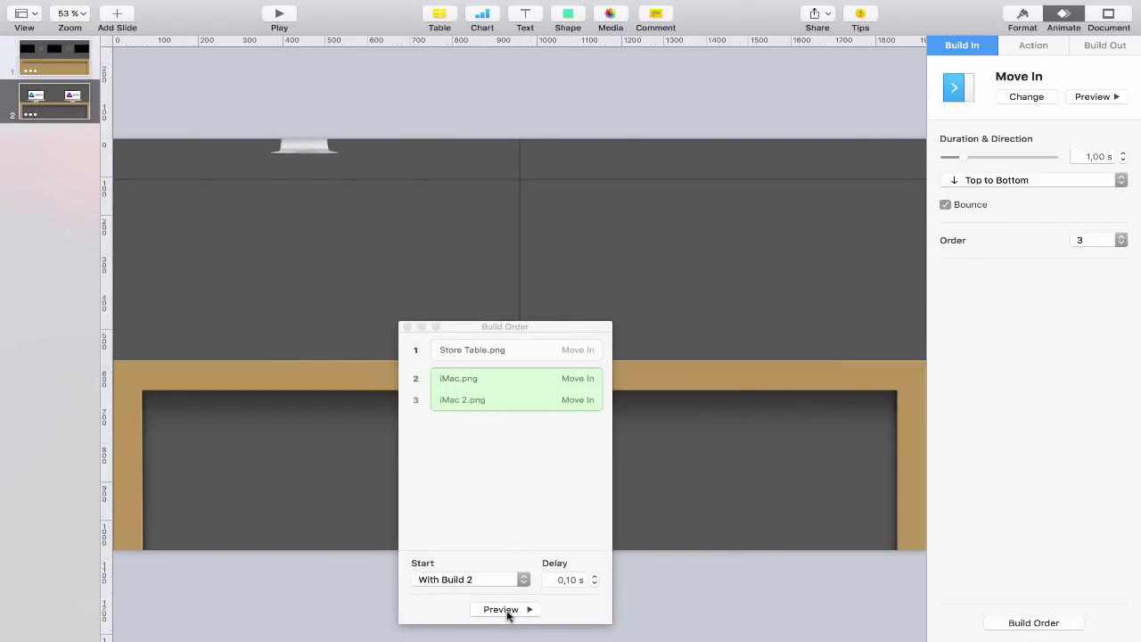
click(407, 327)
Play the presentation from slide 1 through slide 2 to check the builds, and exit the slideshow.
click(70, 68)
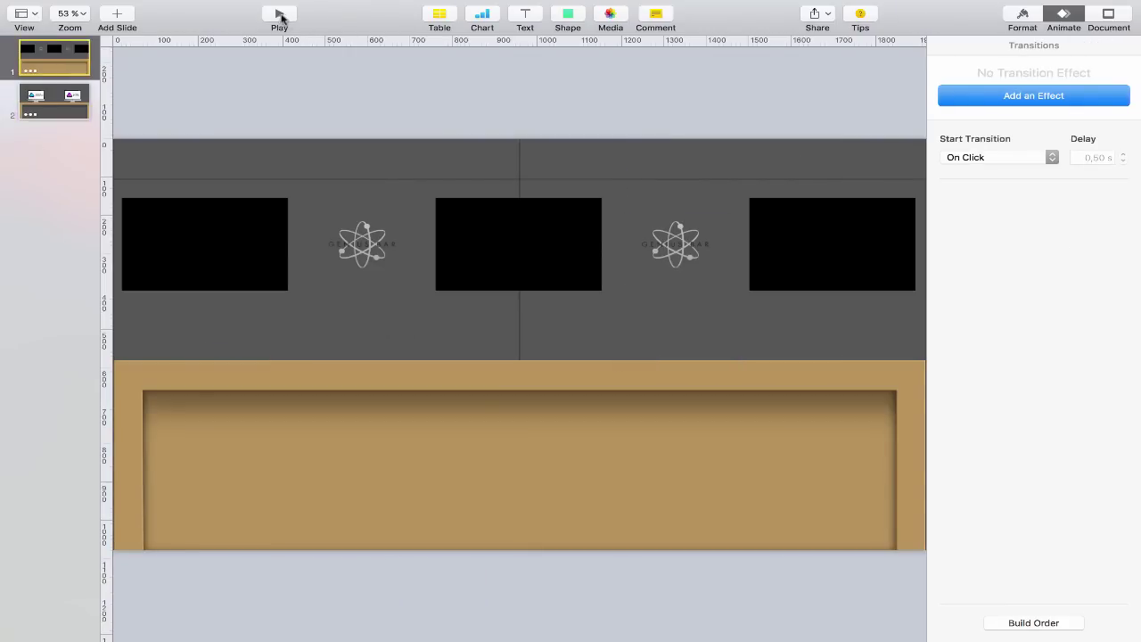
click(279, 15)
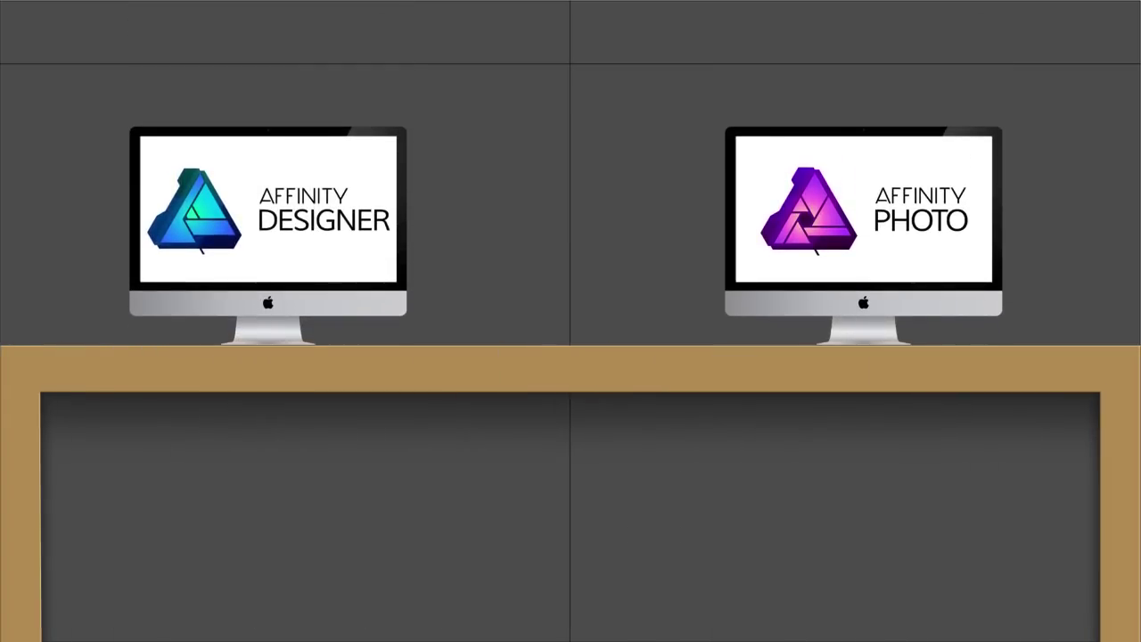
key(Escape)
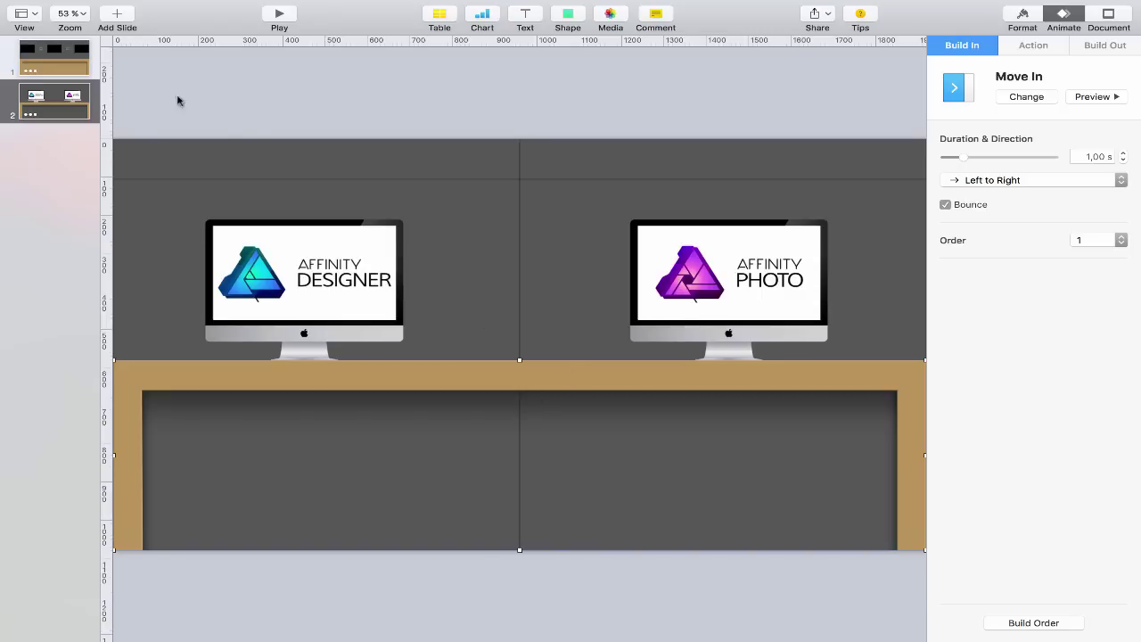
Set the store table's build on slide 2 to start After Transition and close the build order.
click(74, 73)
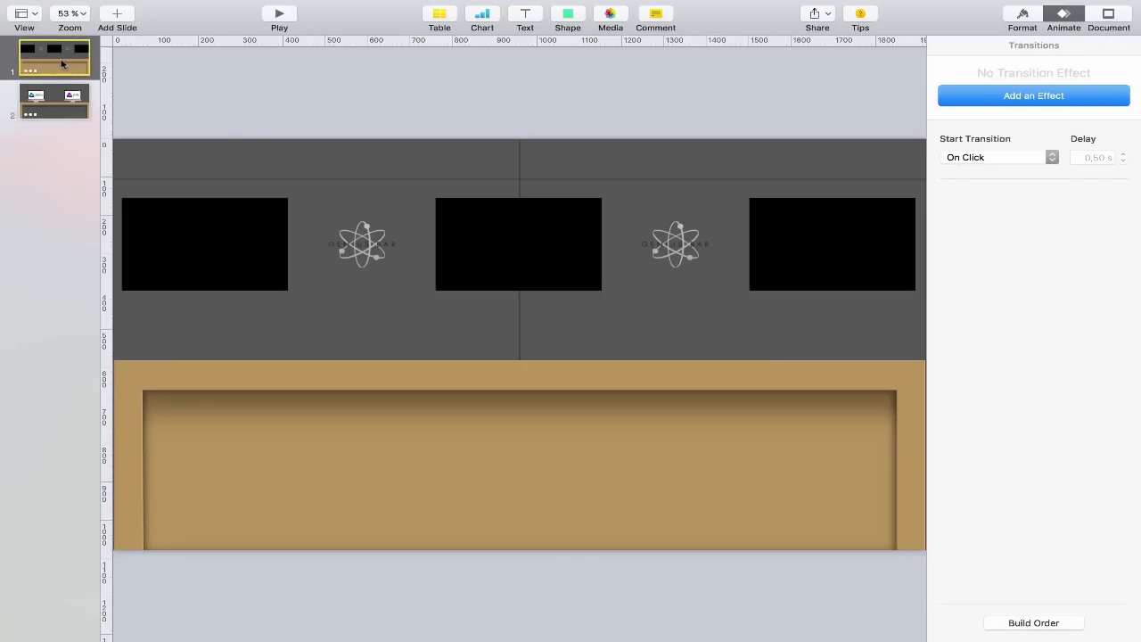
click(62, 112)
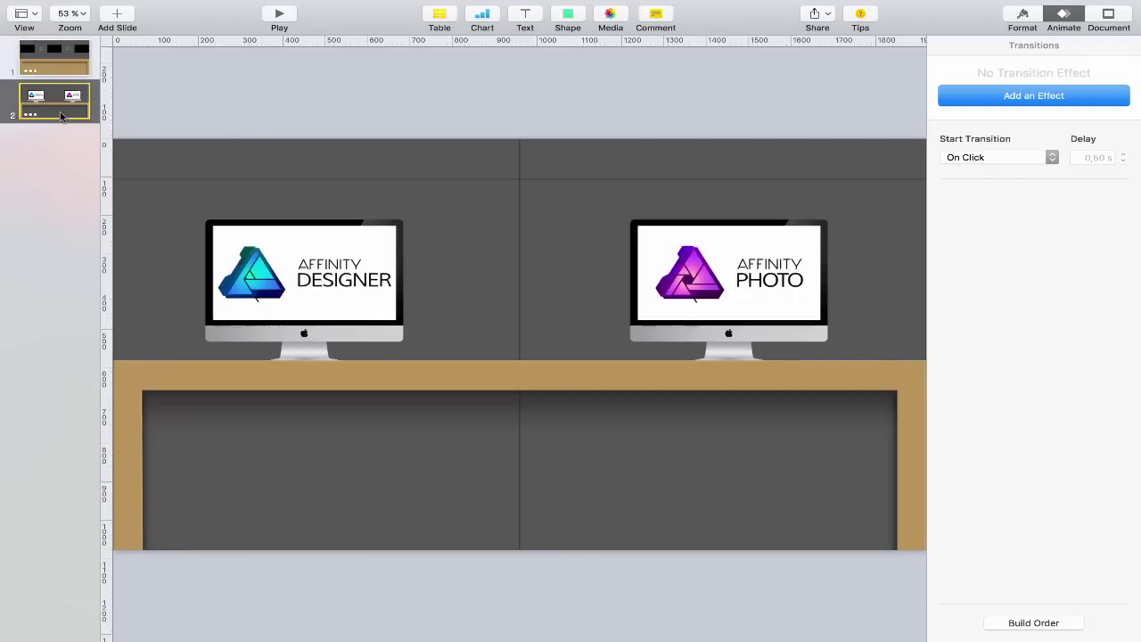
click(314, 364)
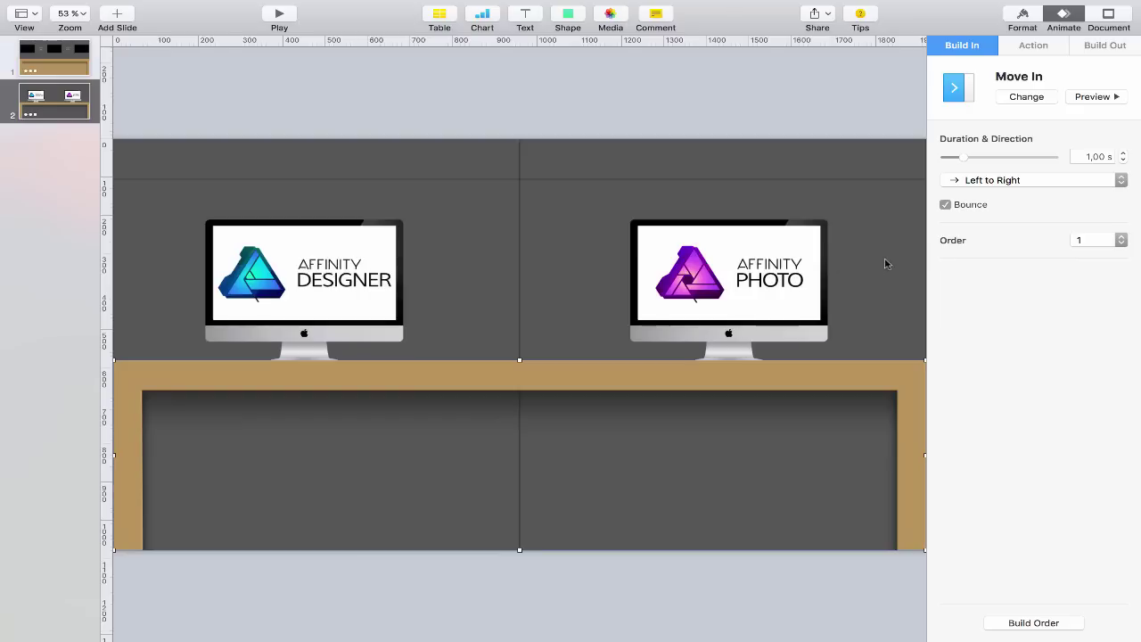
click(1034, 623)
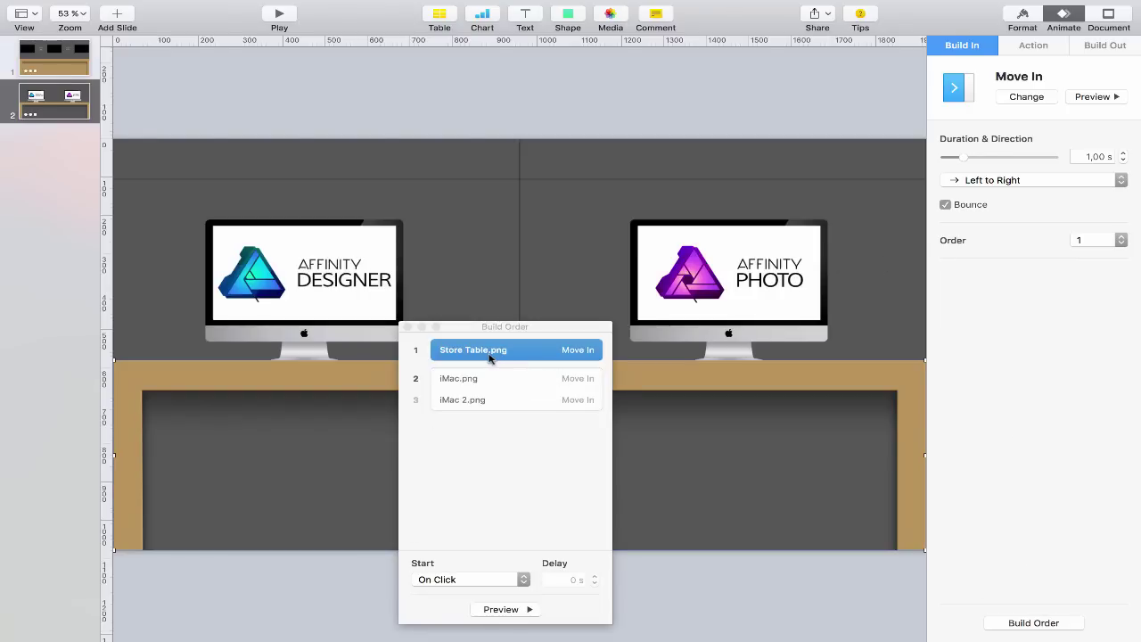
click(444, 579)
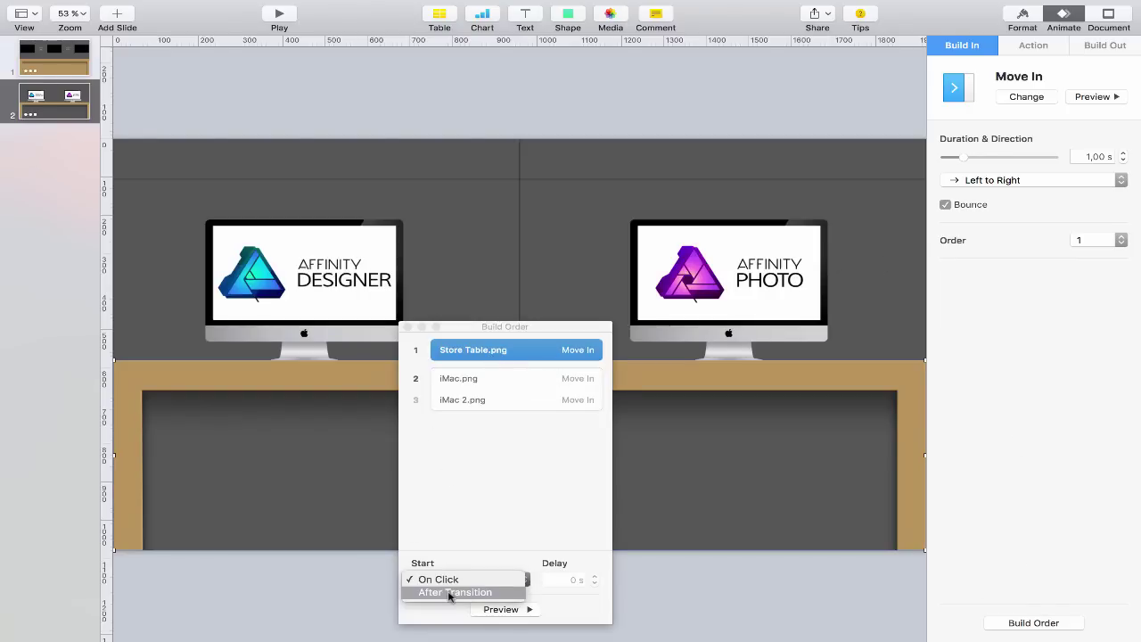
click(449, 592)
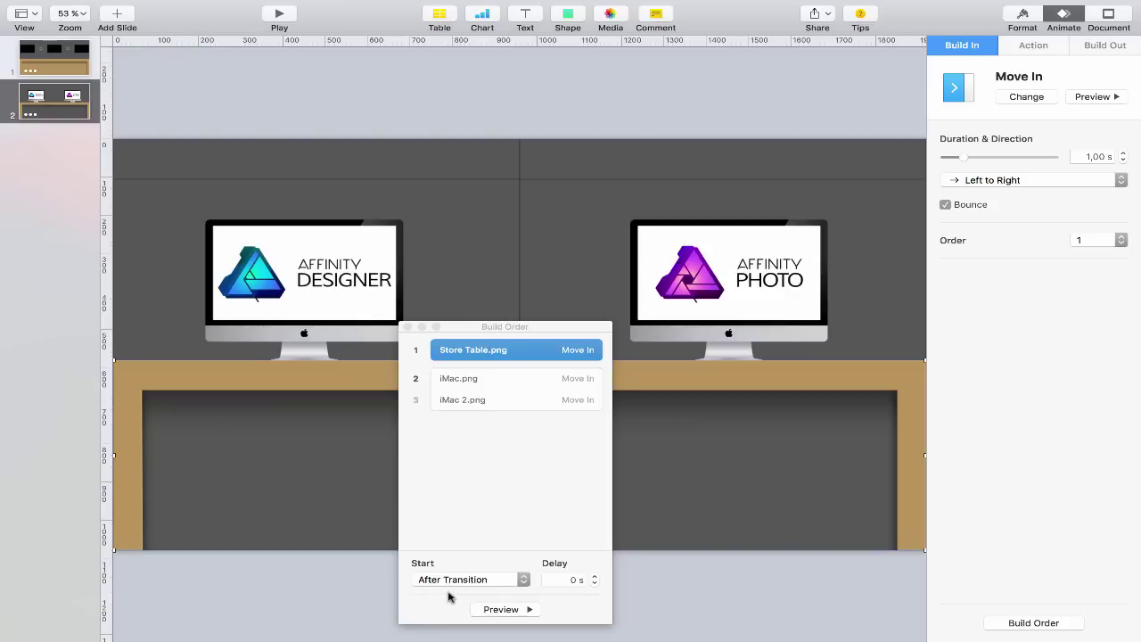
click(408, 327)
Apply the Reflection transition effect to slide 1.
click(64, 68)
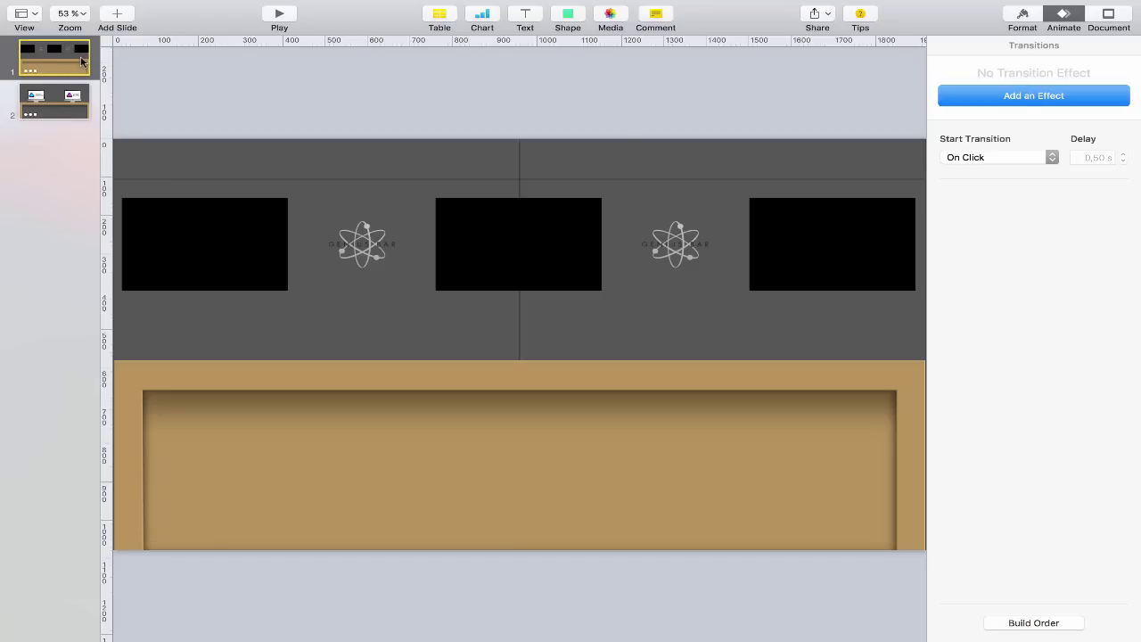
click(1011, 102)
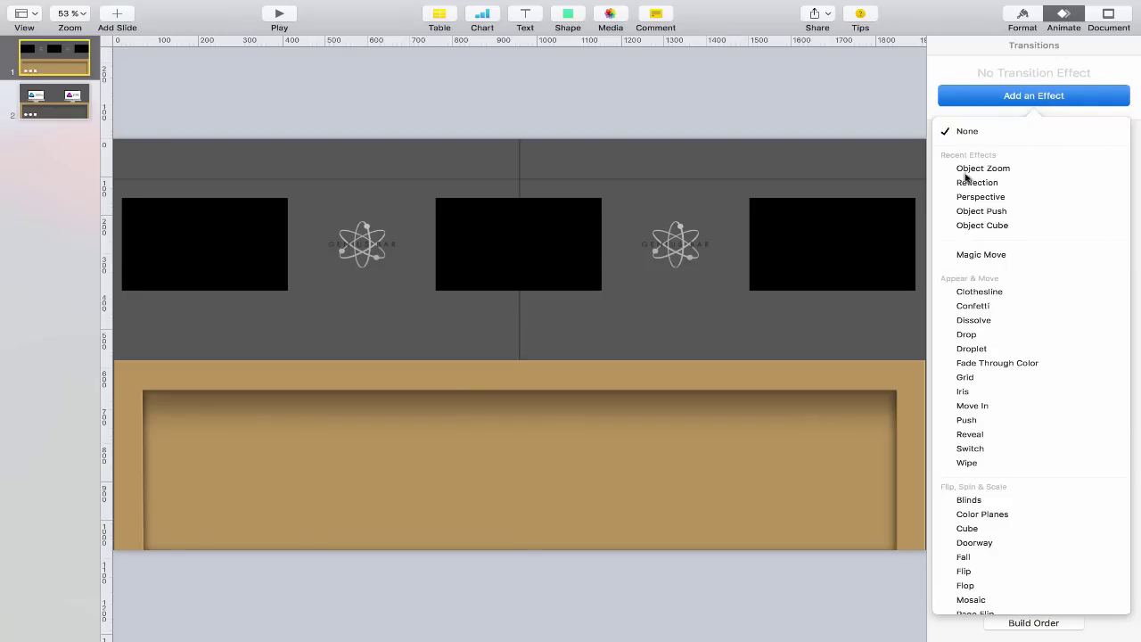
mouse_move(1098, 380)
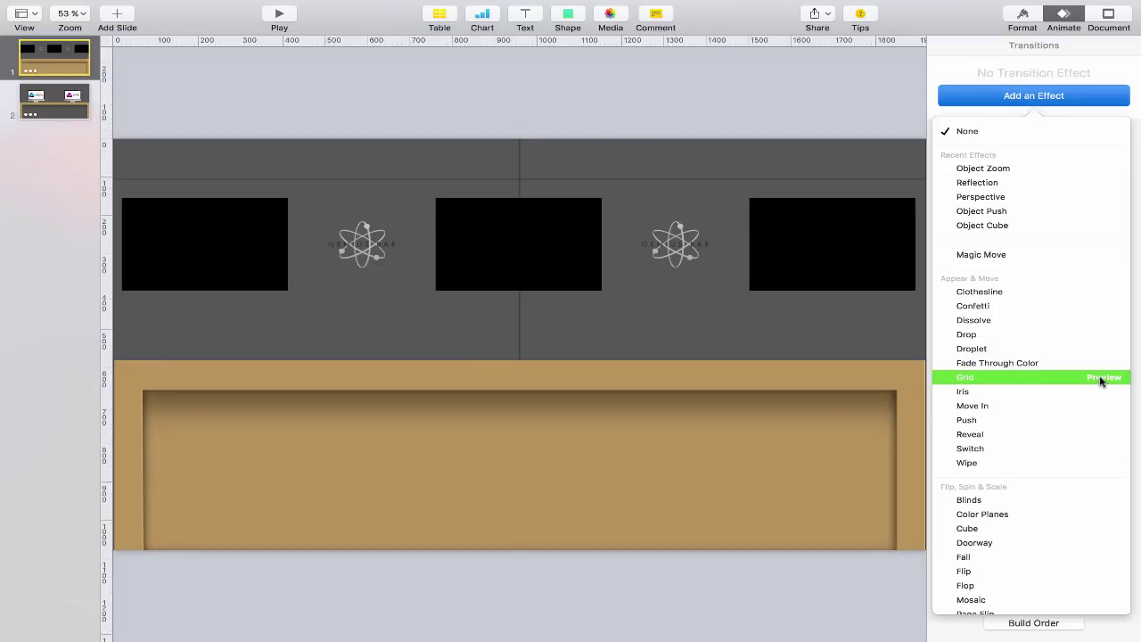
scroll(1110, 402, down, 2)
scroll(1111, 399, up, 2)
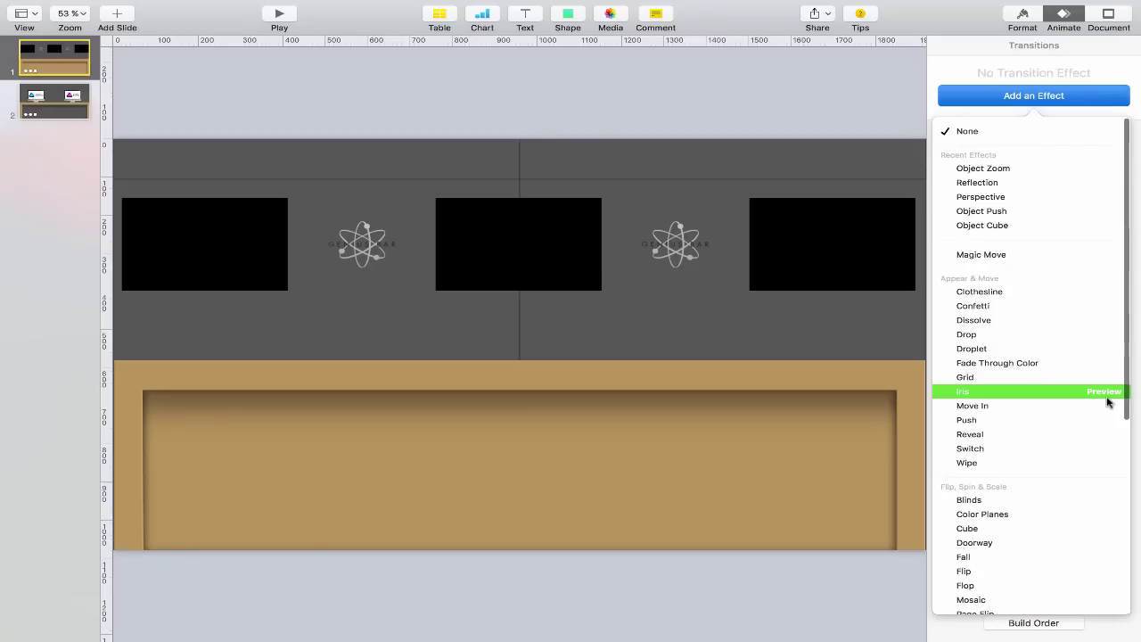
scroll(1105, 410, down, 6)
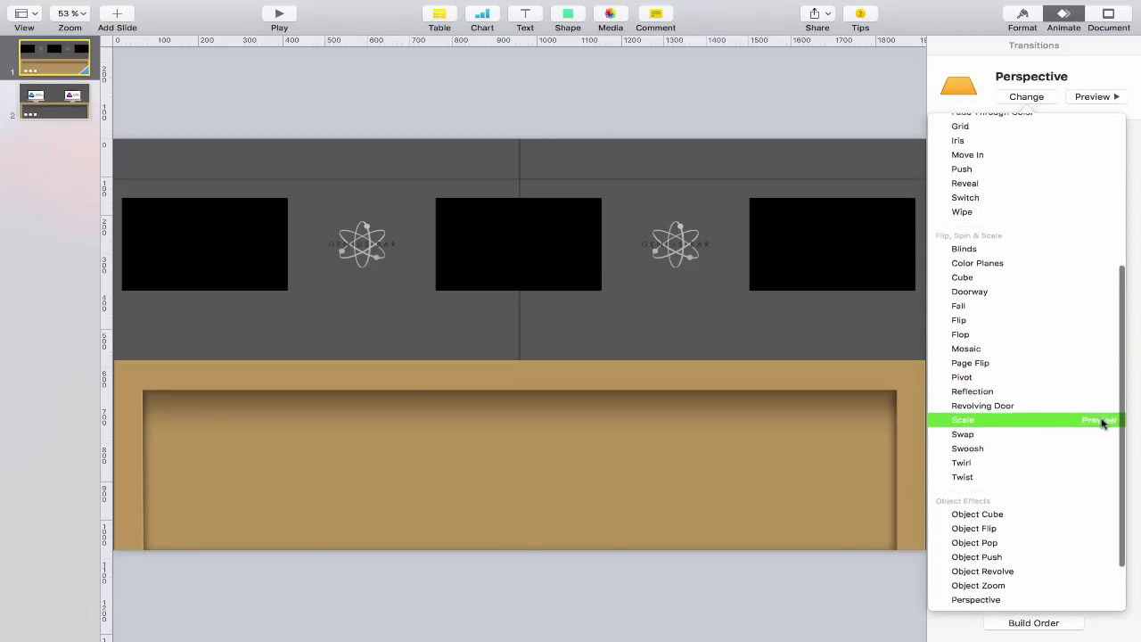
scroll(1103, 423, down, 3)
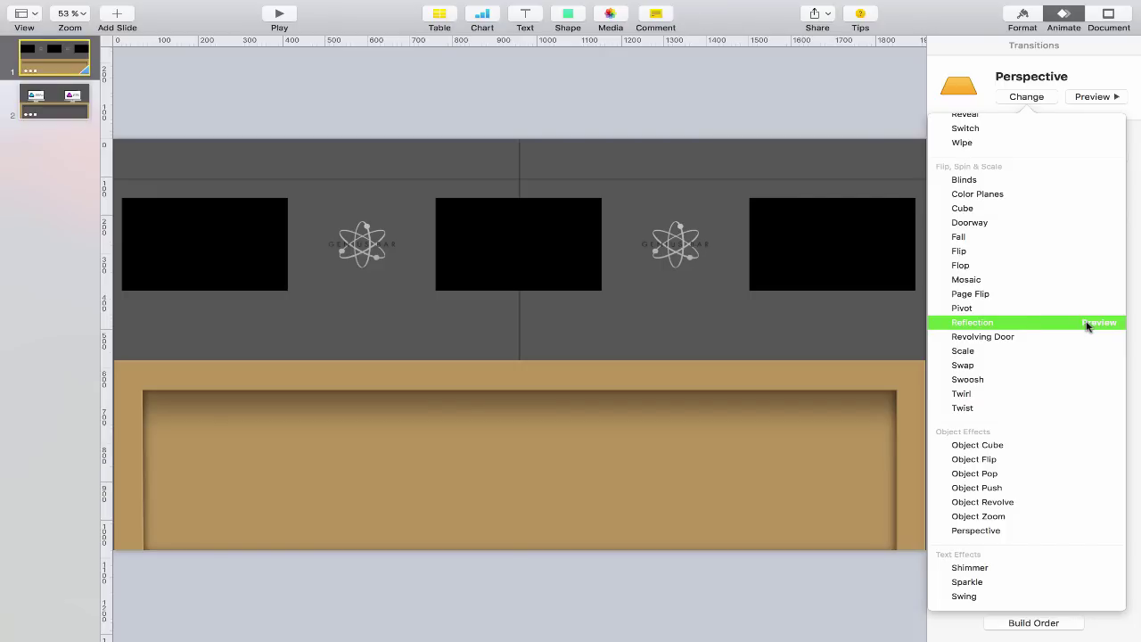
click(989, 326)
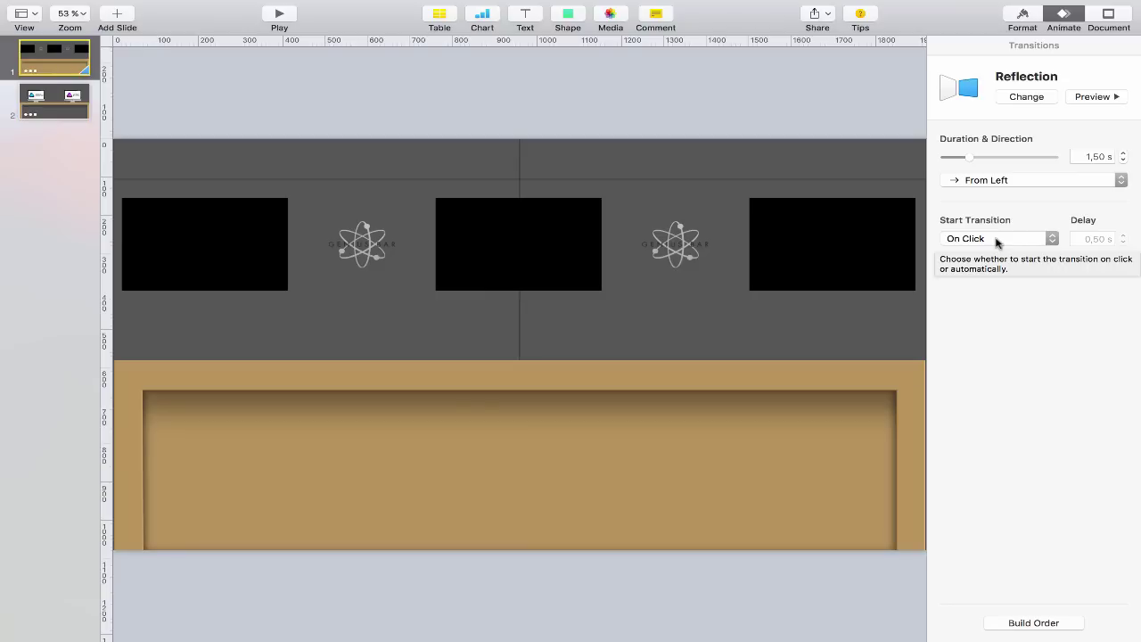
Set slide 1's transition to start Automatically and play the presentation to check it.
click(997, 242)
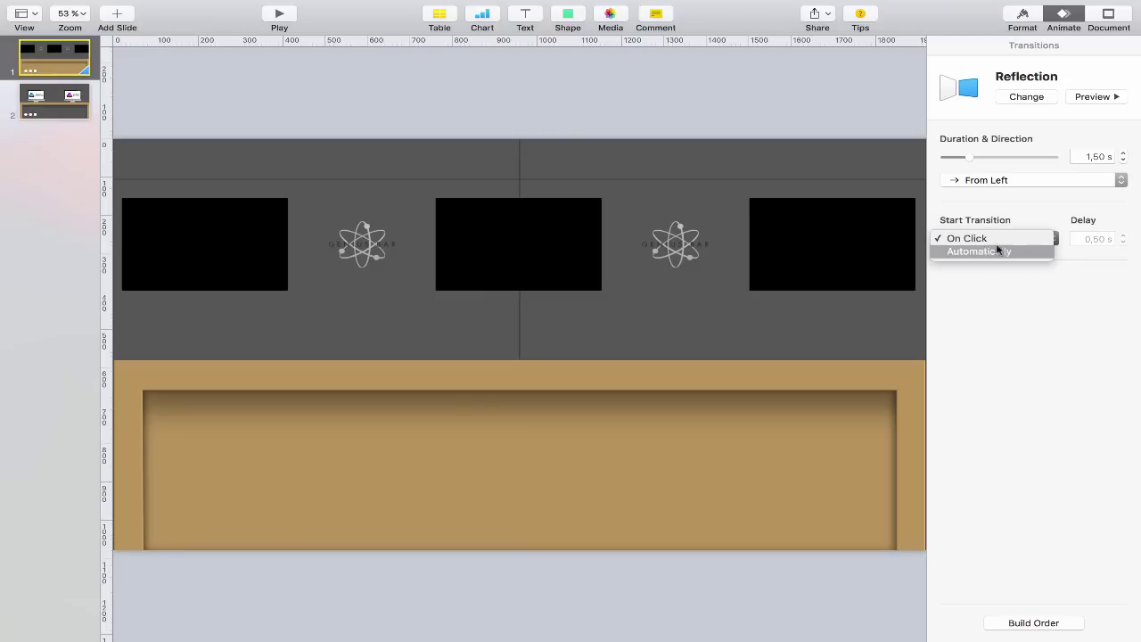
click(999, 252)
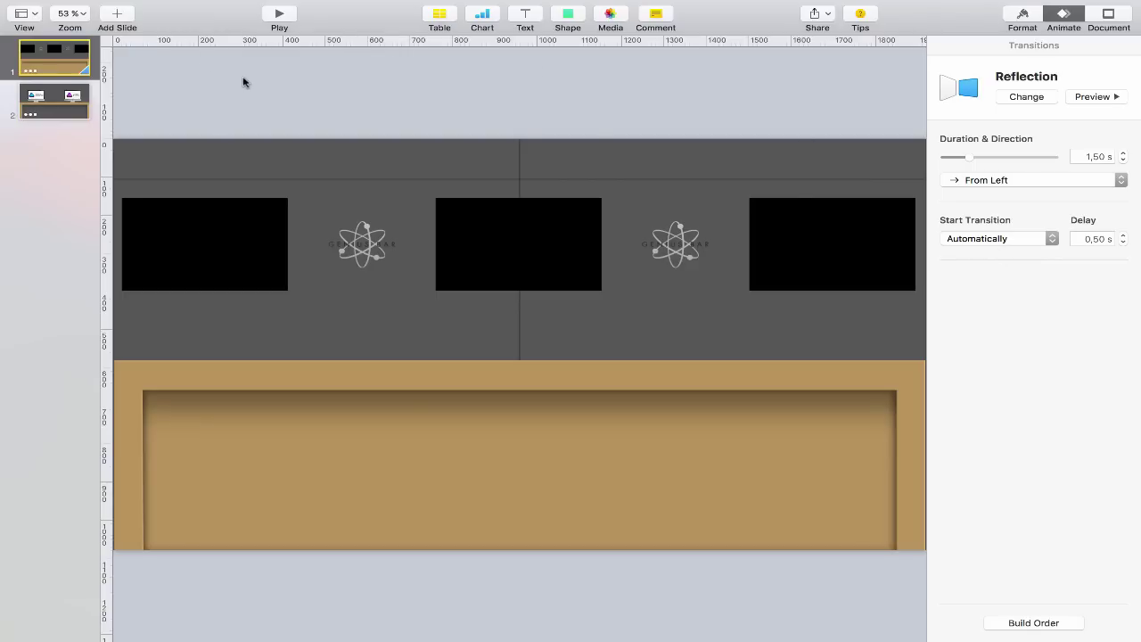
click(280, 13)
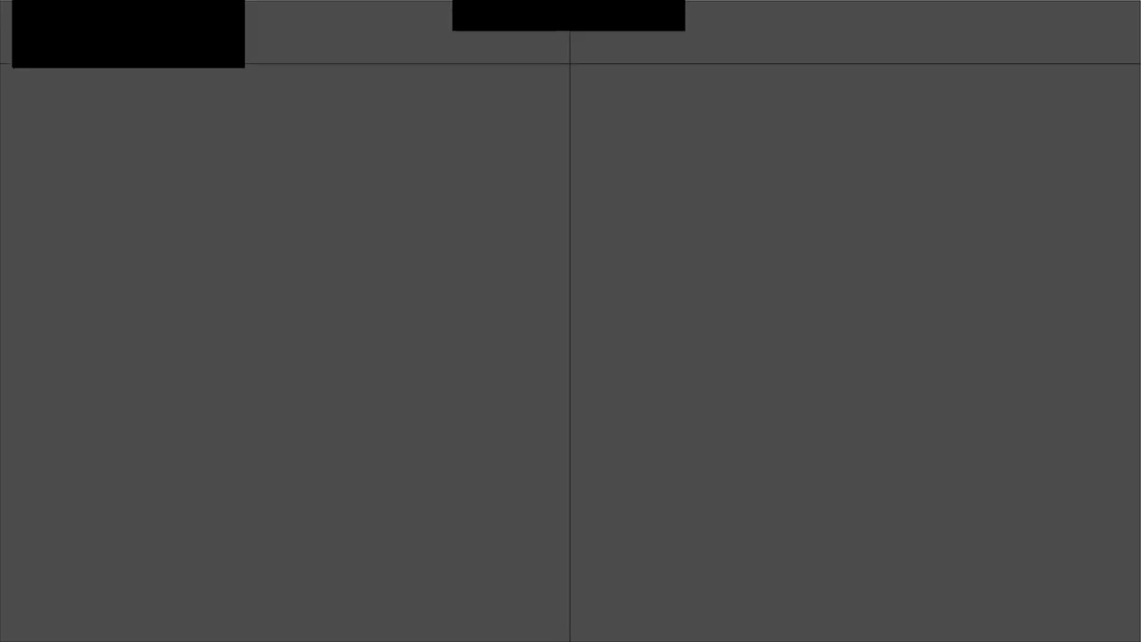